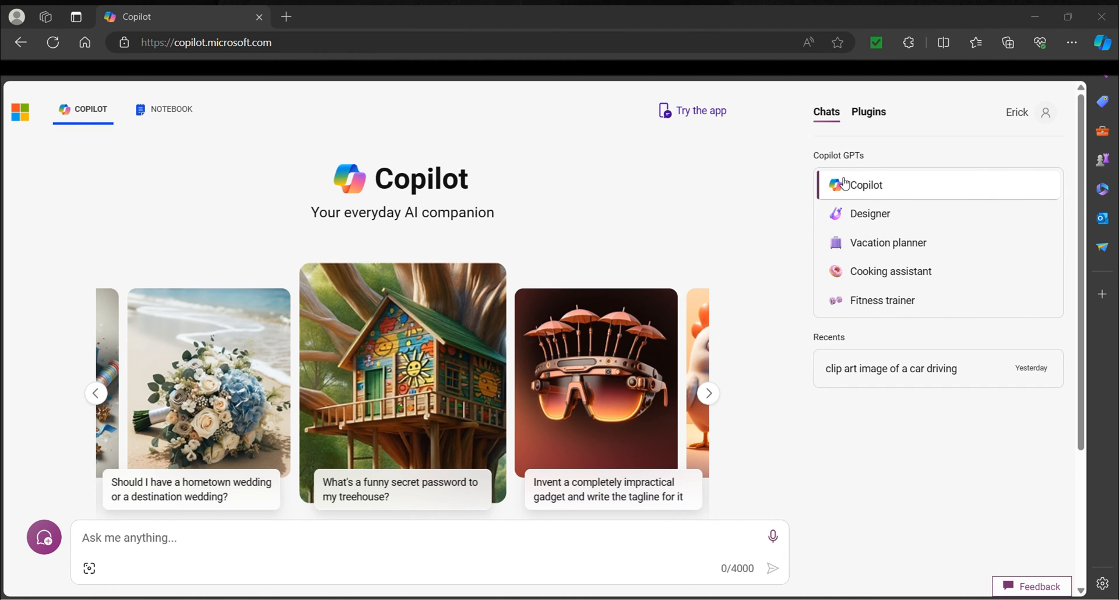
- Generate images with the Designer GPT using the prompt "create a clip art sticker of a subaru wrx"
left_click(848, 219)
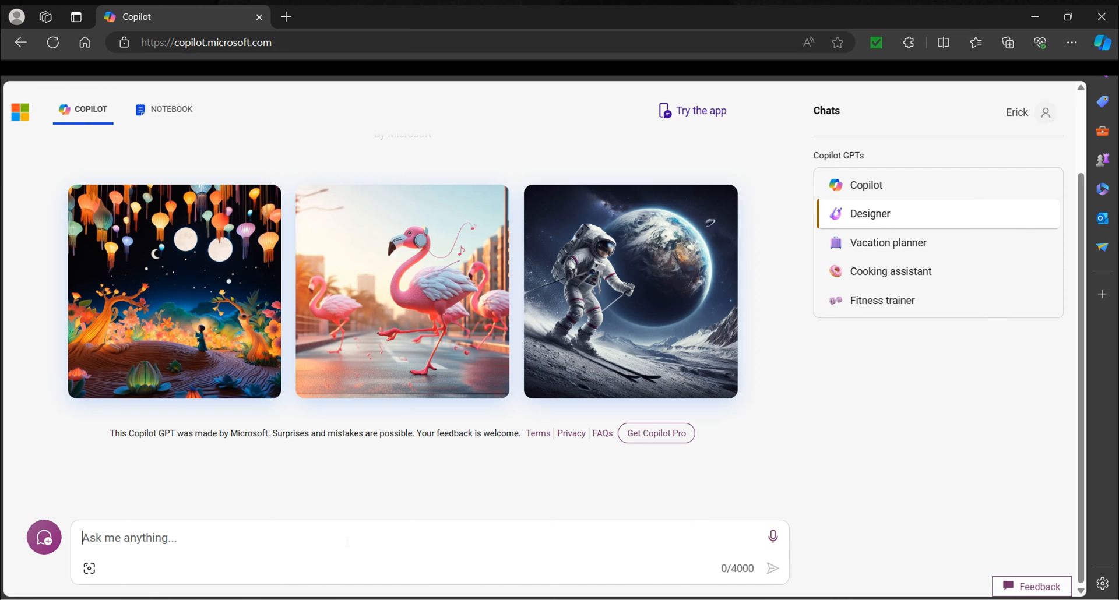
type("create")
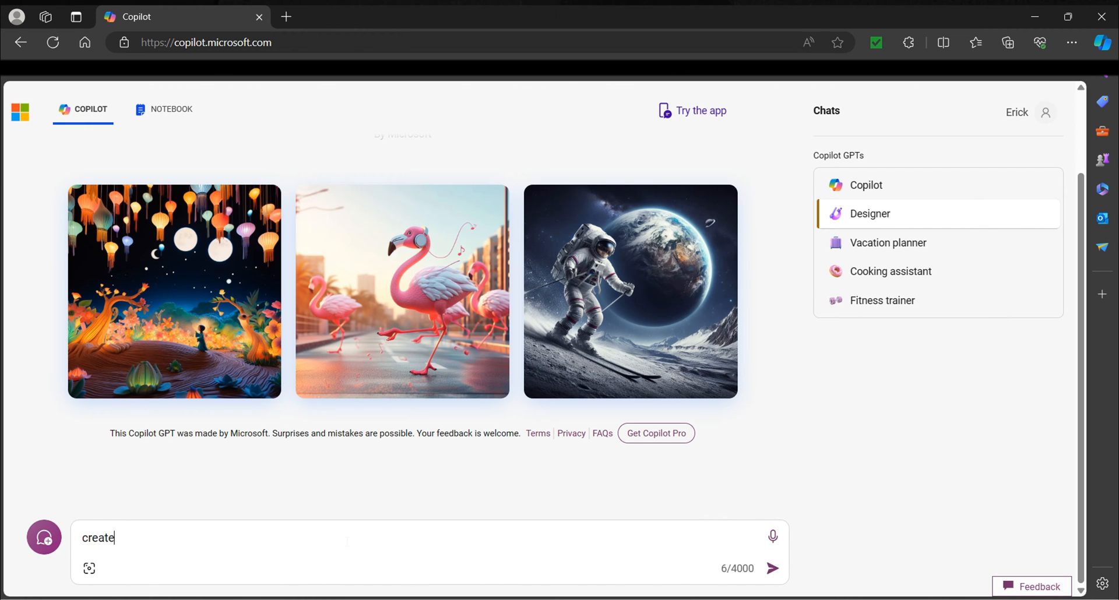
type(" a clip art sticker of")
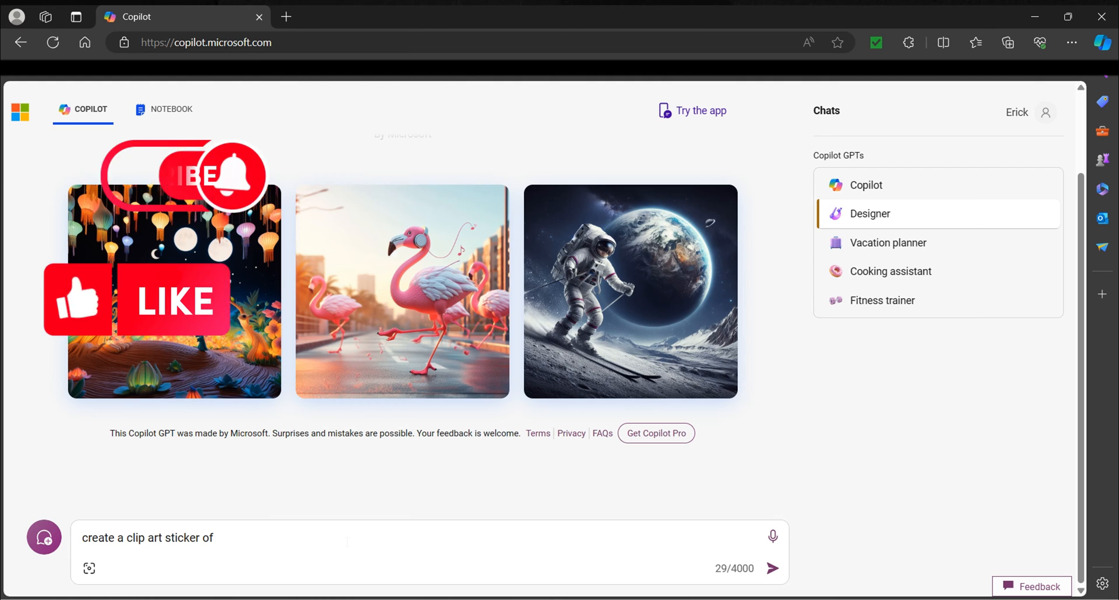
type("a sub")
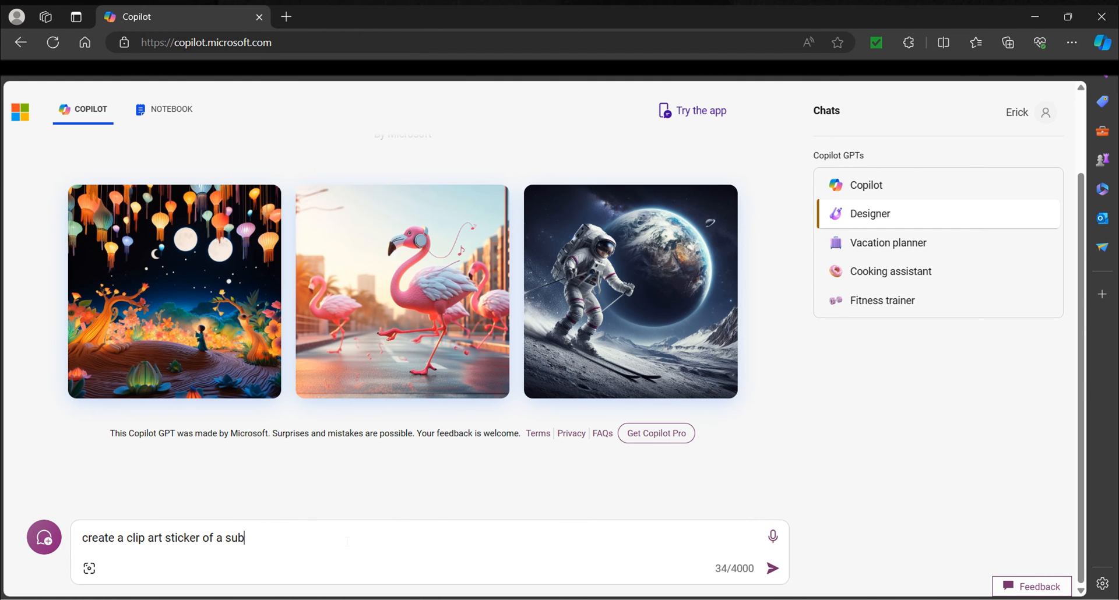
type("aru wrx")
key("Return")
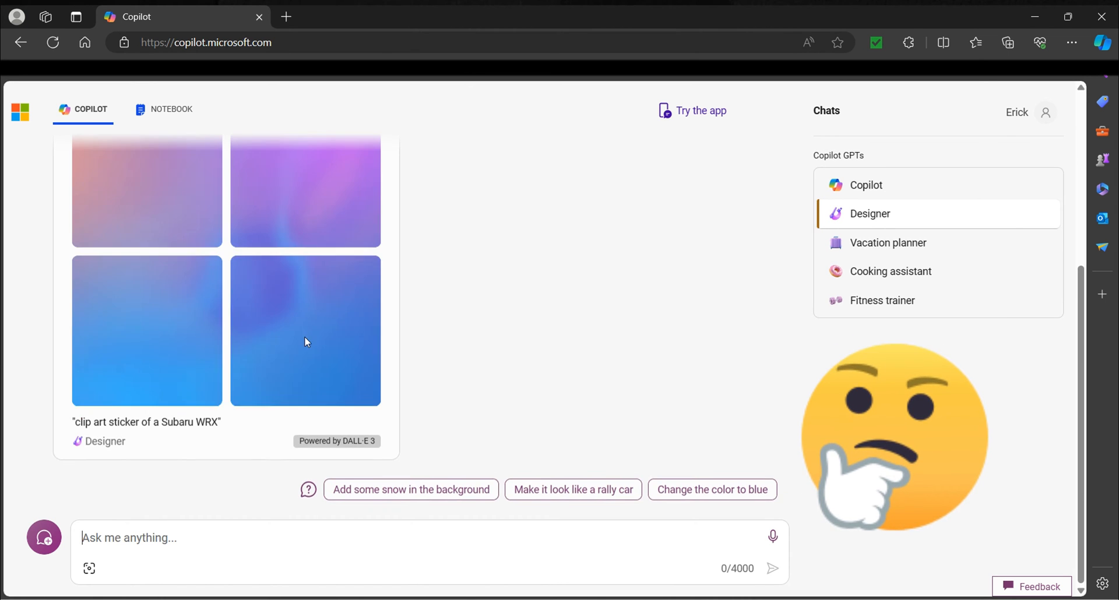
- Convert the generated sticker of the single bright blue car facing left to Landscape, accept the result and download it
scroll(460, 355, "up", 3)
scroll(458, 355, "down", 1)
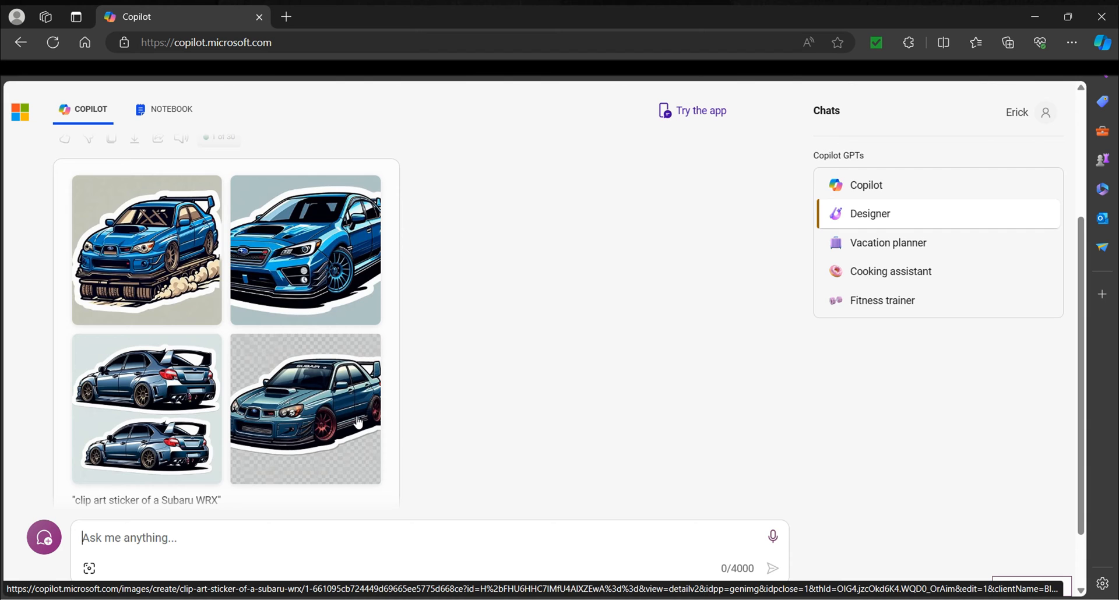
left_click(324, 257)
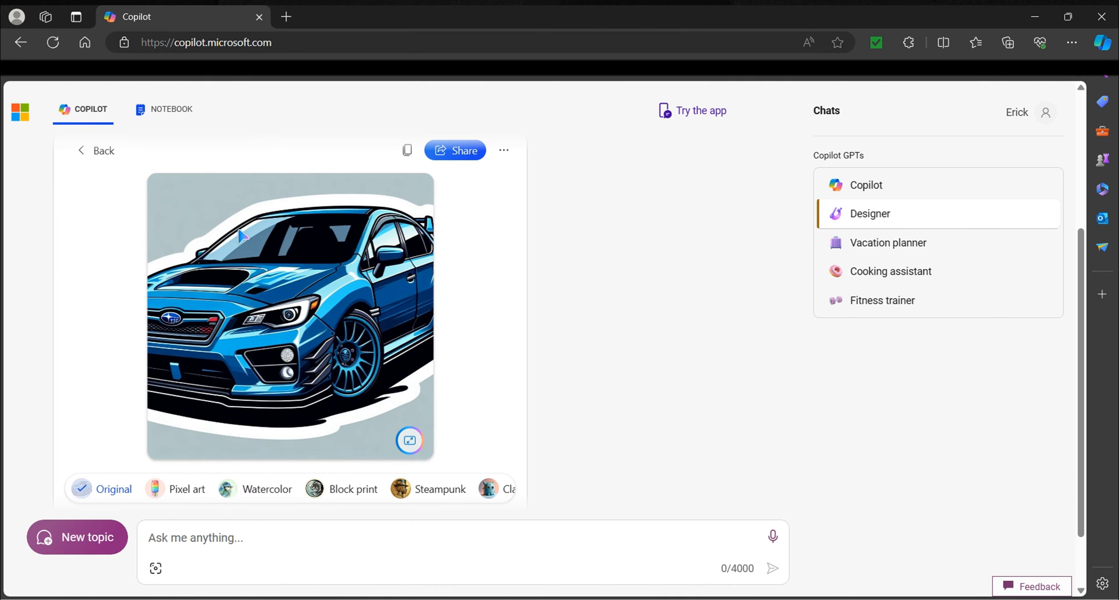
left_click(410, 441)
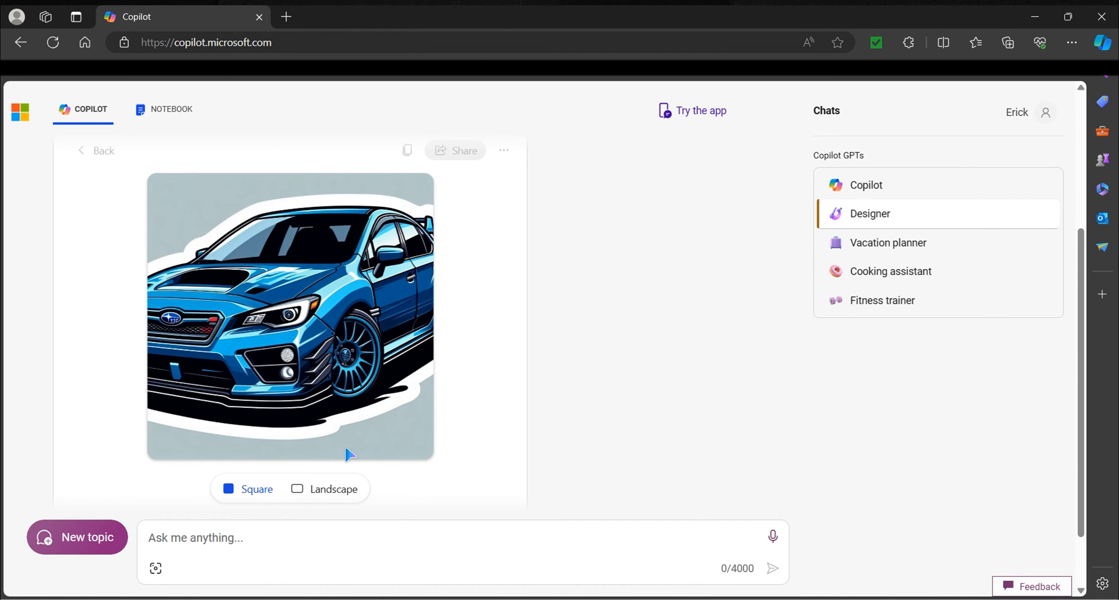
left_click(341, 494)
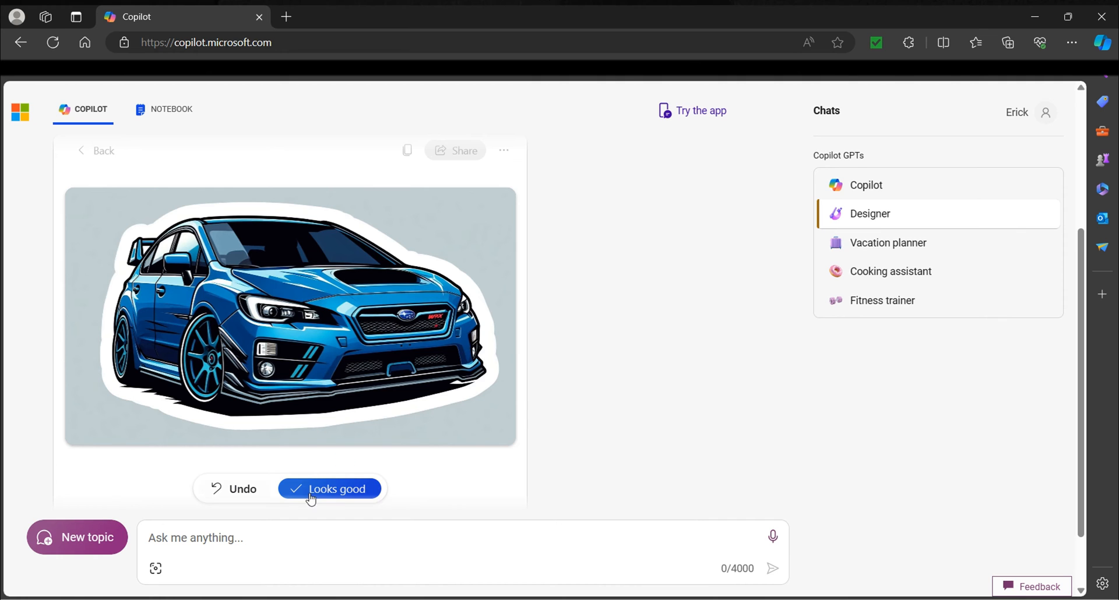
left_click(332, 497)
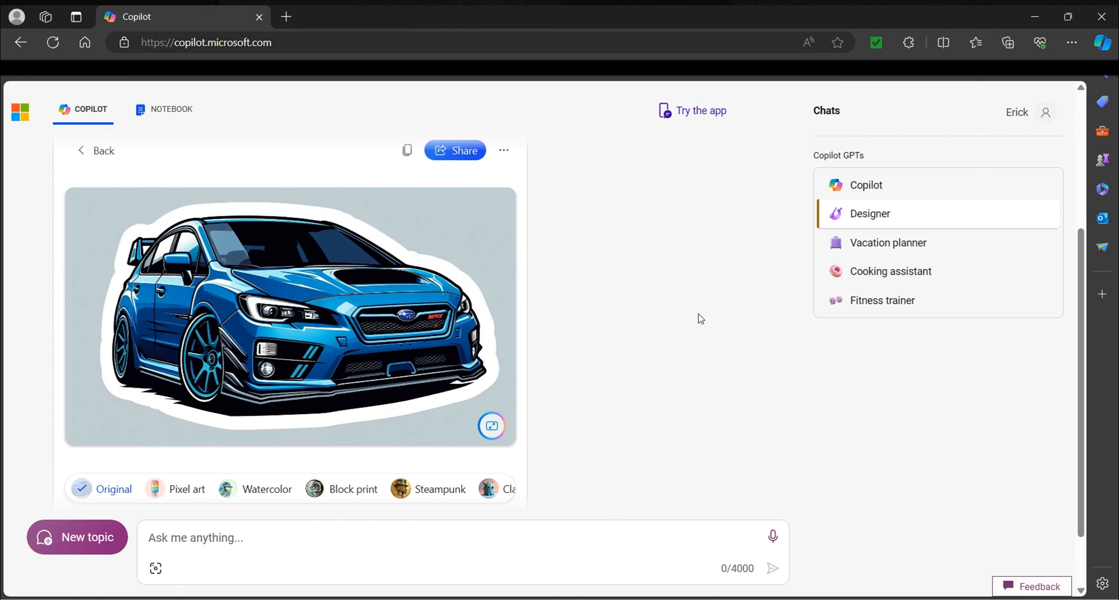
left_click(504, 153)
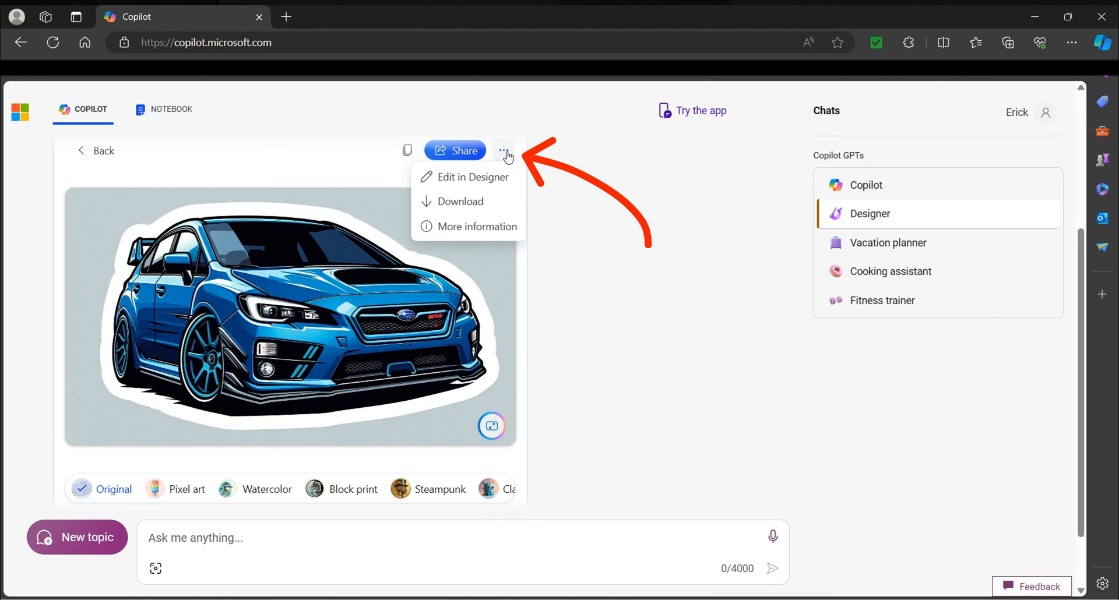
left_click(478, 203)
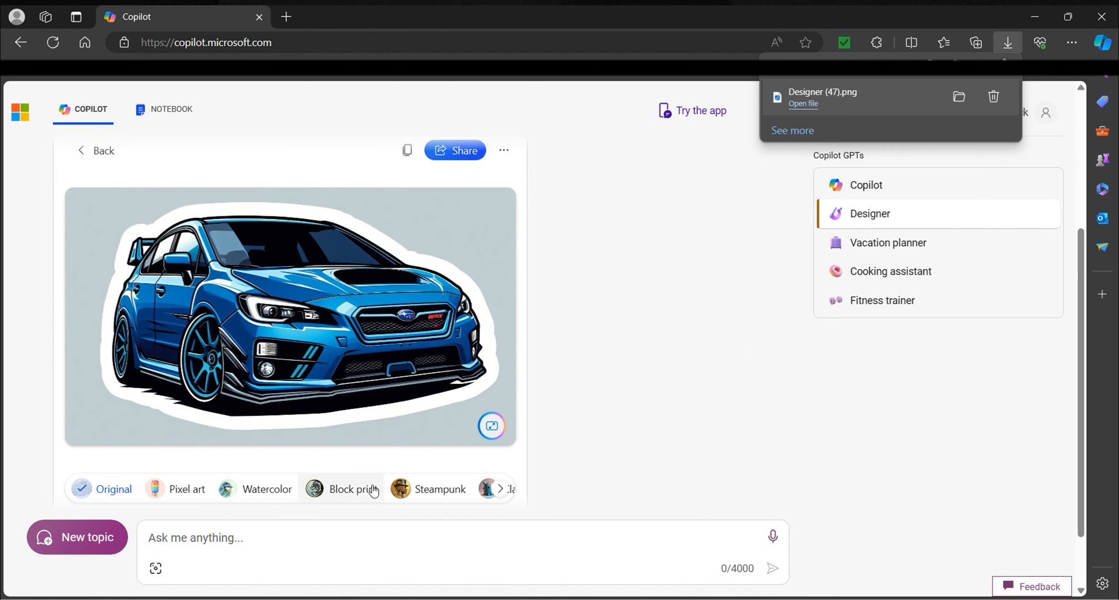
- Try a faceted, polygon-like preset art style on the landscape Subaru sticker and undo the restyle
left_click(500, 489)
left_click(502, 489)
left_click(502, 489)
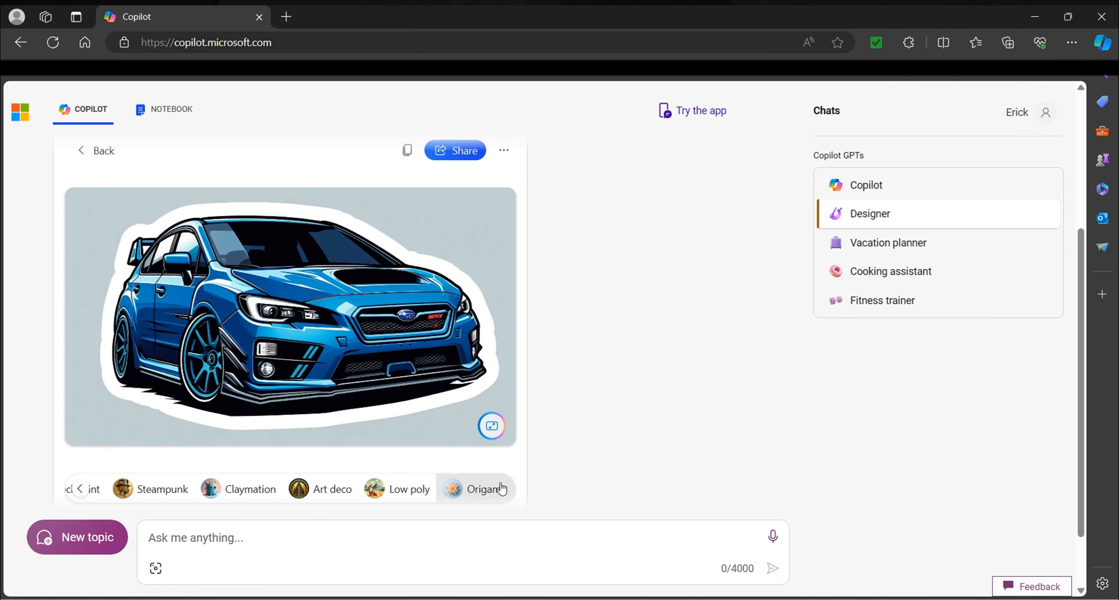
left_click(500, 489)
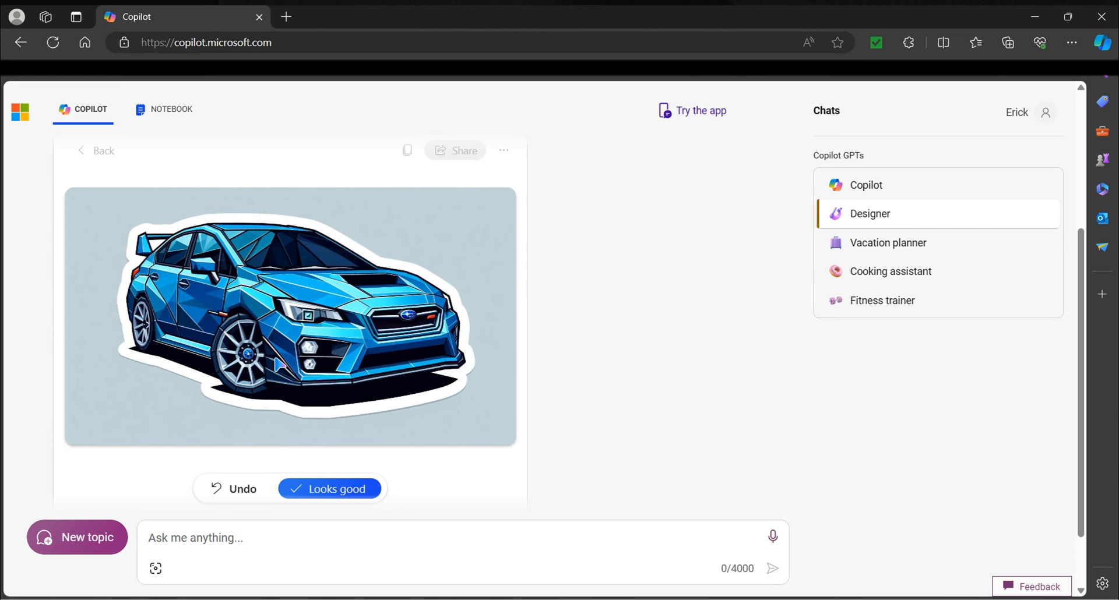
left_click(224, 492)
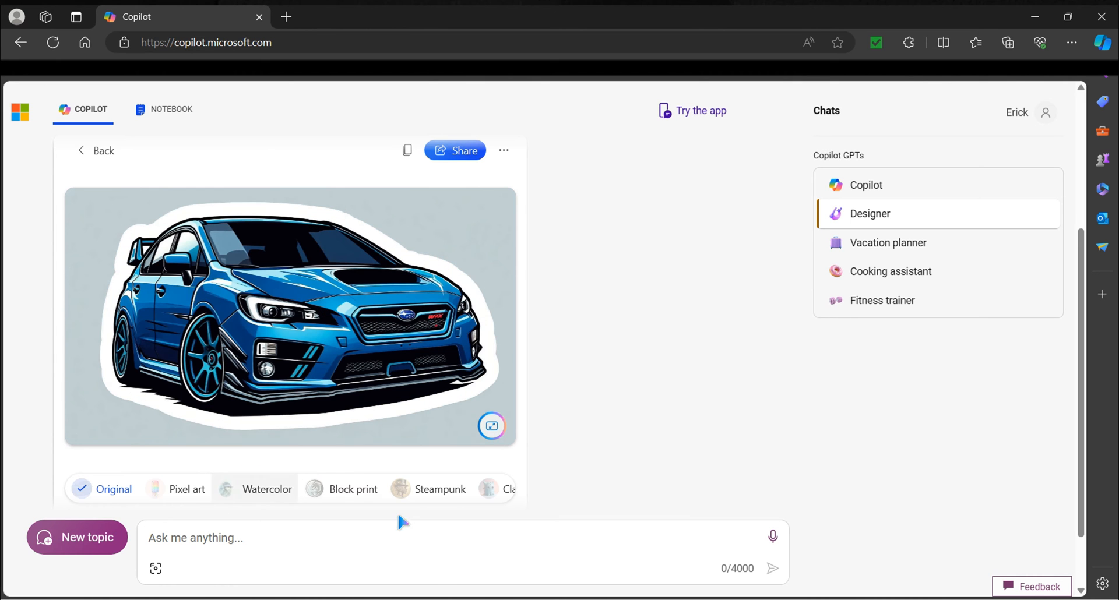
- Restyle the landscape car sticker as Steampunk and draft the prompt "create a clip art sticker of a sportscar that is red" without sending it
left_click(429, 492)
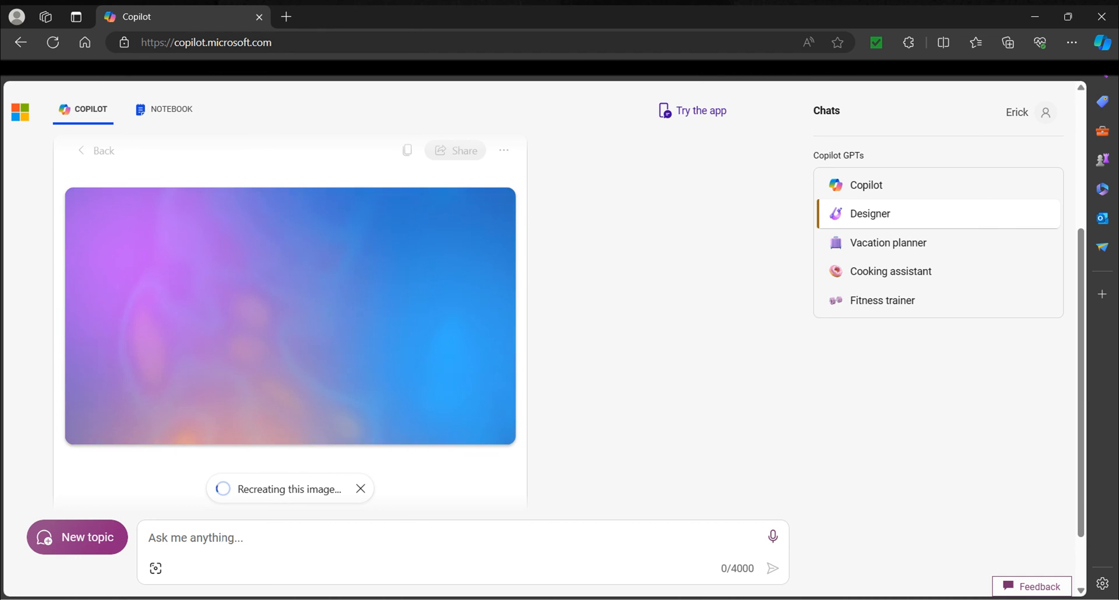
left_click(211, 537)
type("cr")
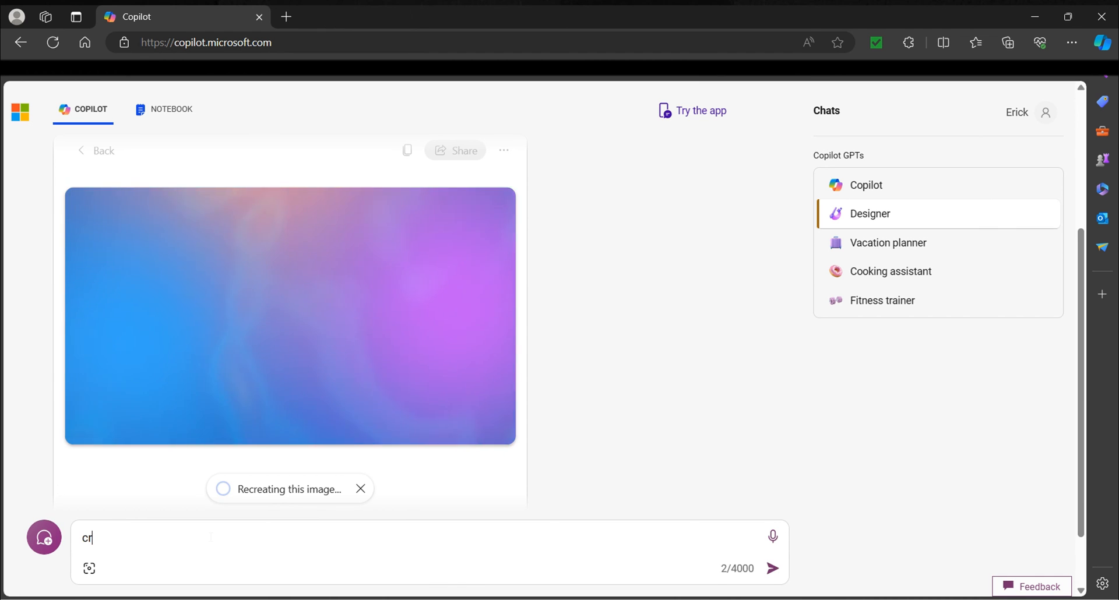
type("eate a clip ar")
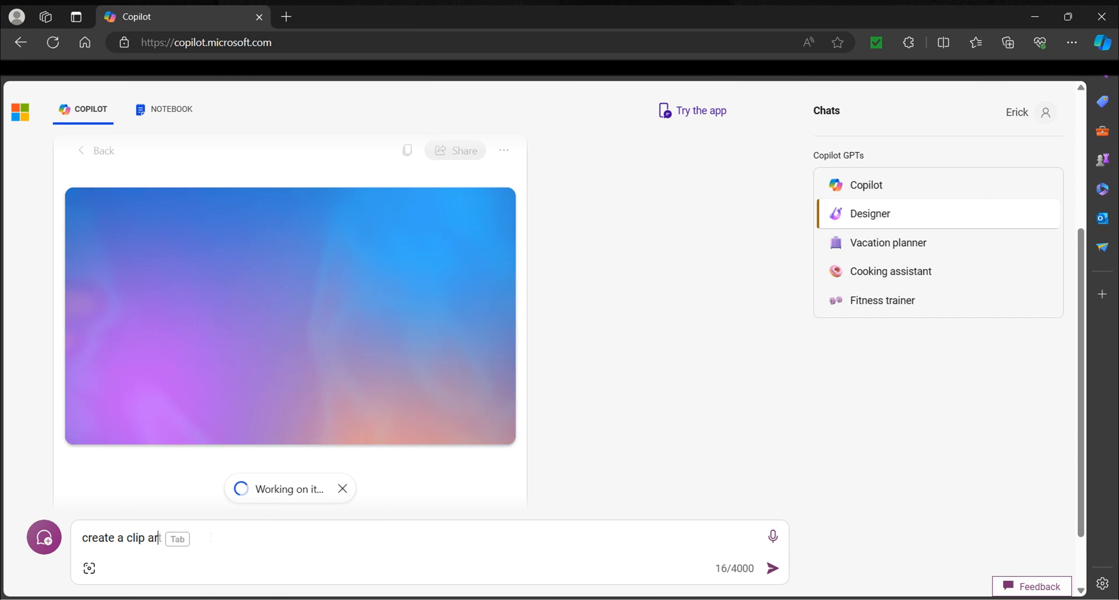
type("t sticker of a ")
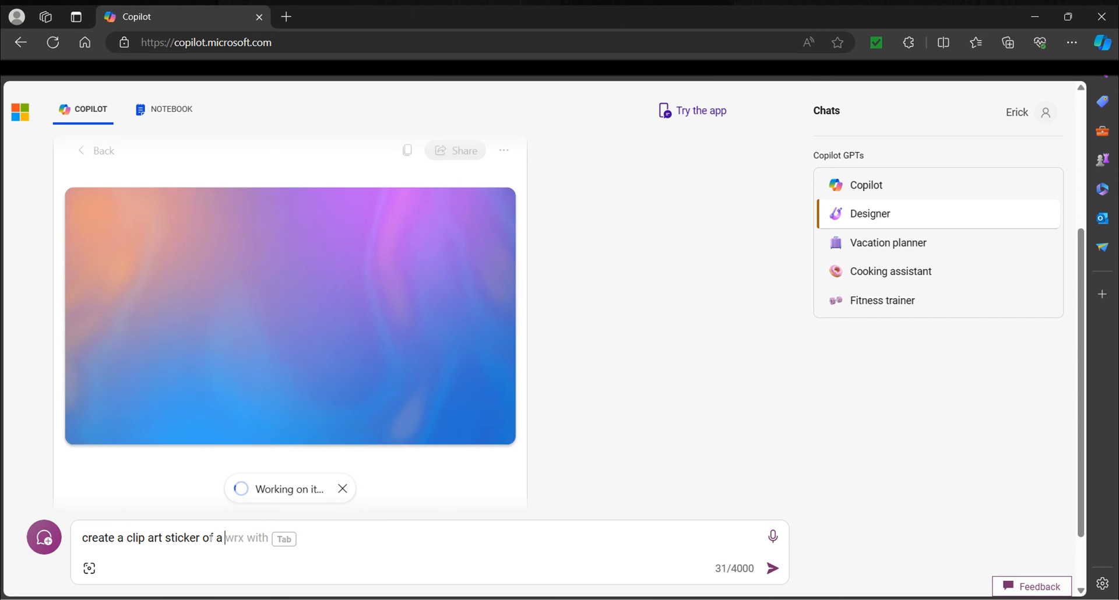
type("sports")
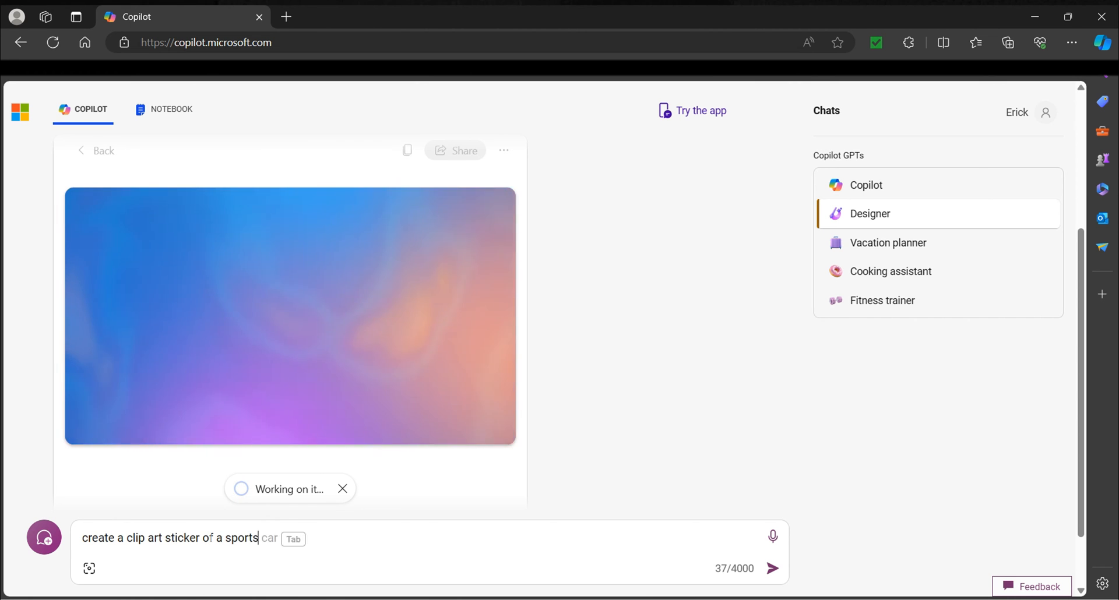
type("car that is red")
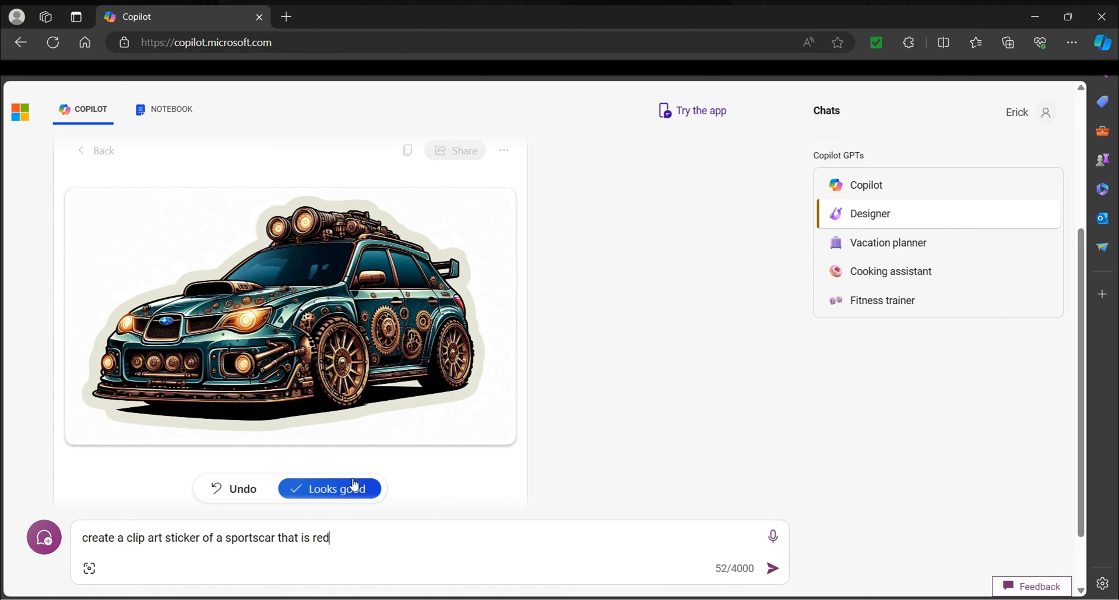
- Accept the Steampunk version of the car sticker and save it to the computer
left_click(316, 489)
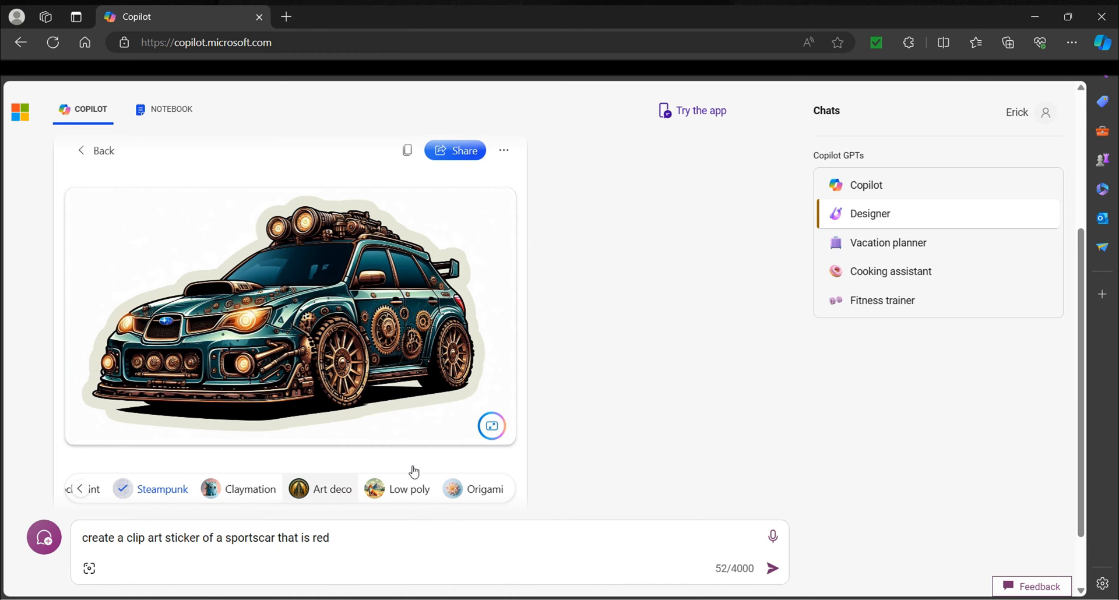
left_click(504, 153)
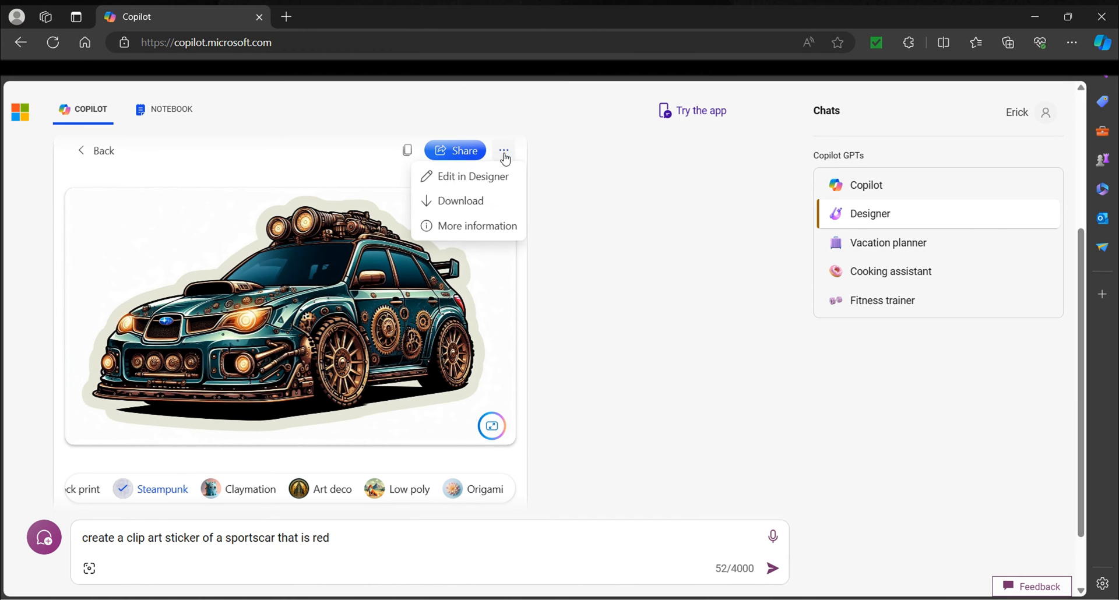
left_click(469, 201)
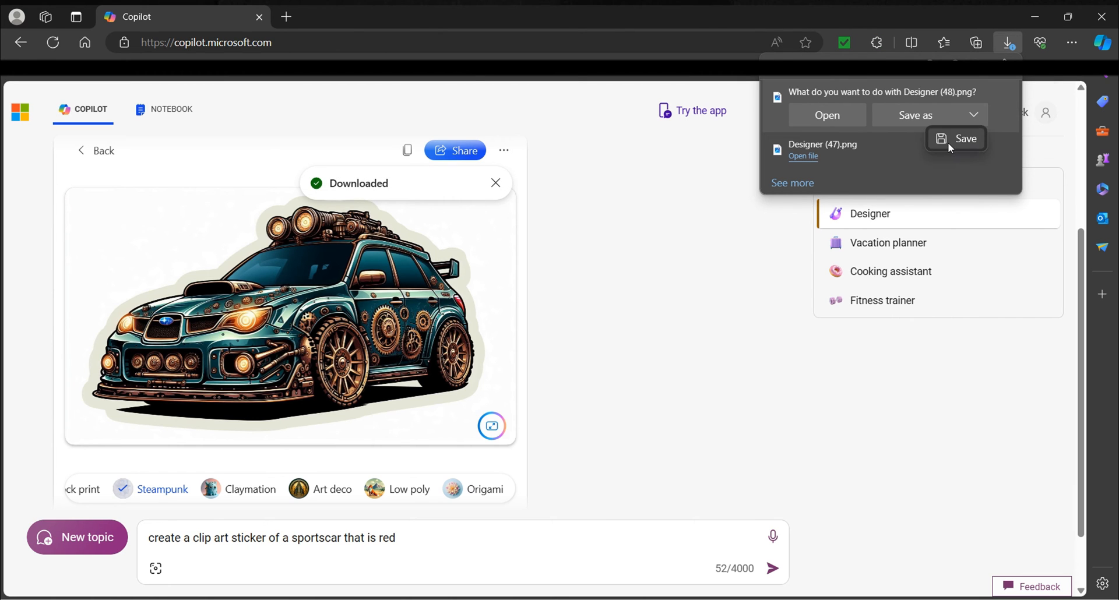
left_click(949, 142)
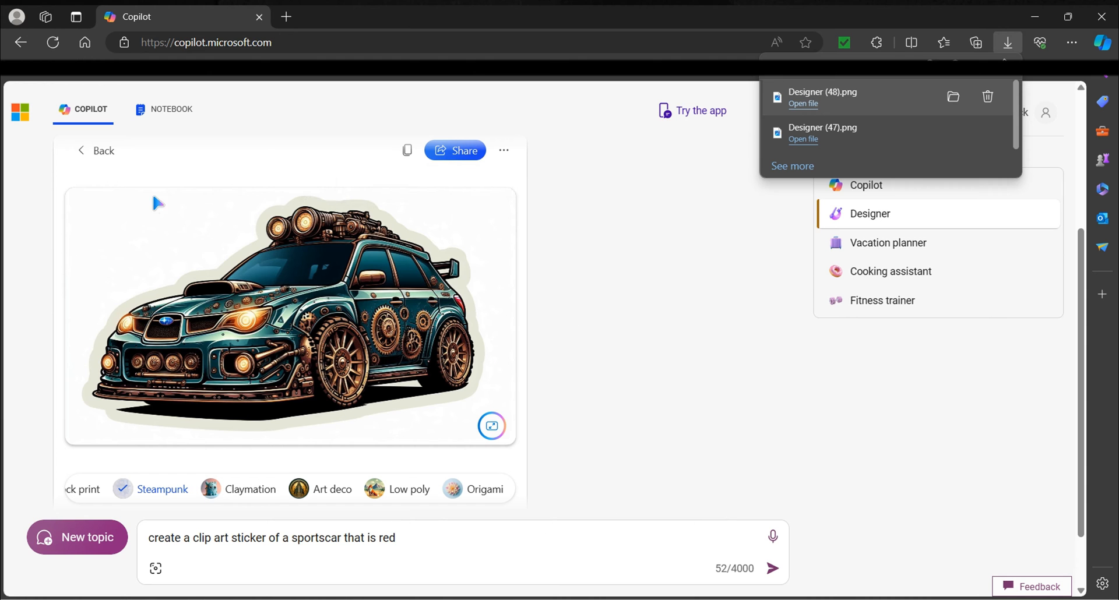
- Return to the generated Subaru images and submit the drafted prompt for a red sportscar clip art sticker
left_click(103, 152)
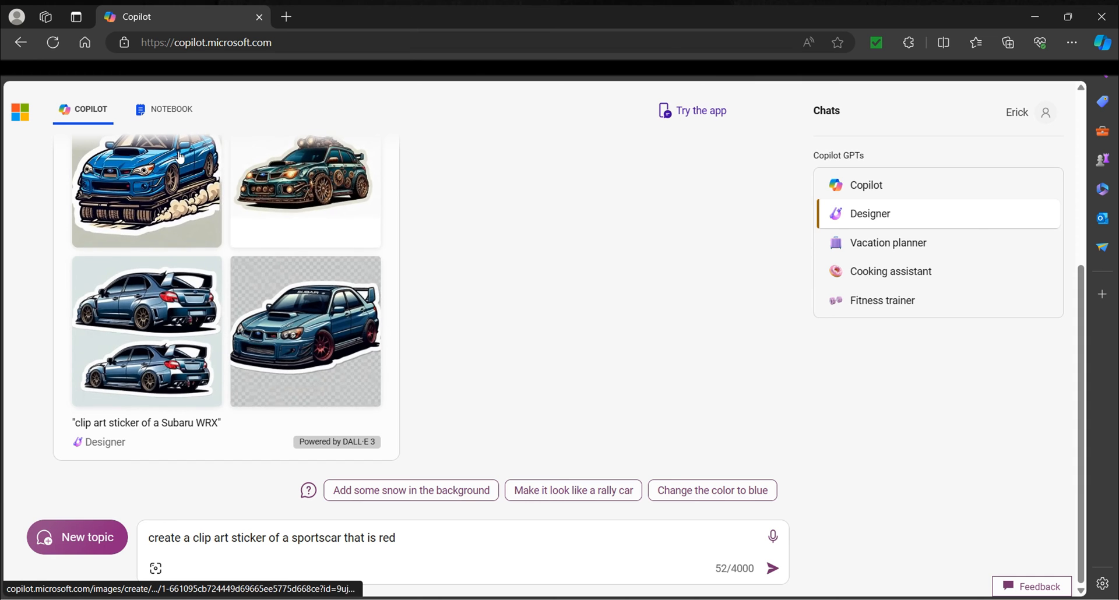
scroll(305, 290, "up", 1)
scroll(308, 293, "down", 1)
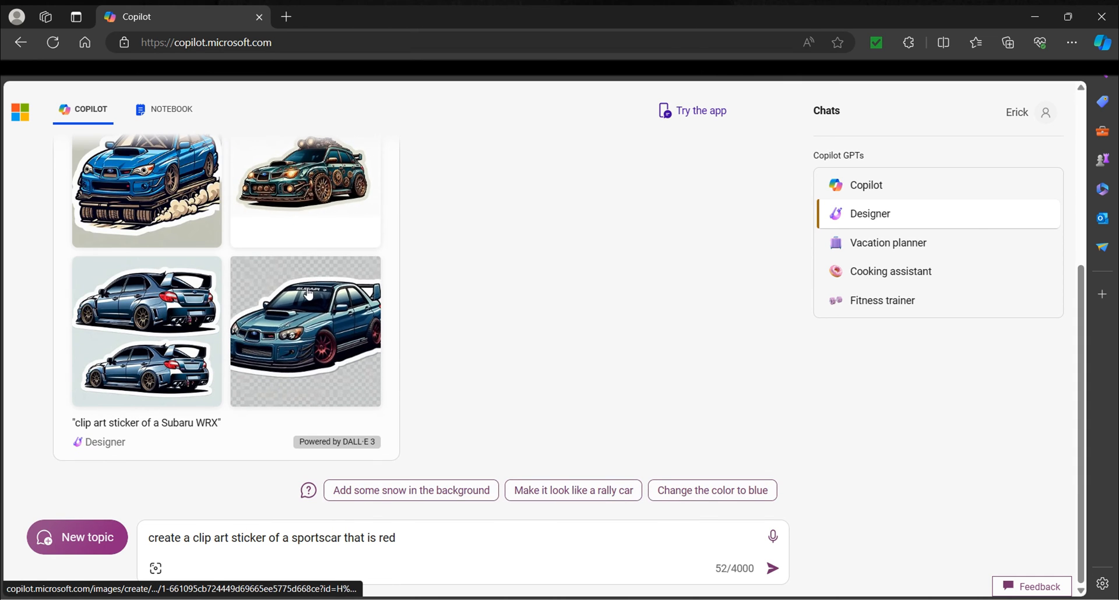
left_click(419, 539)
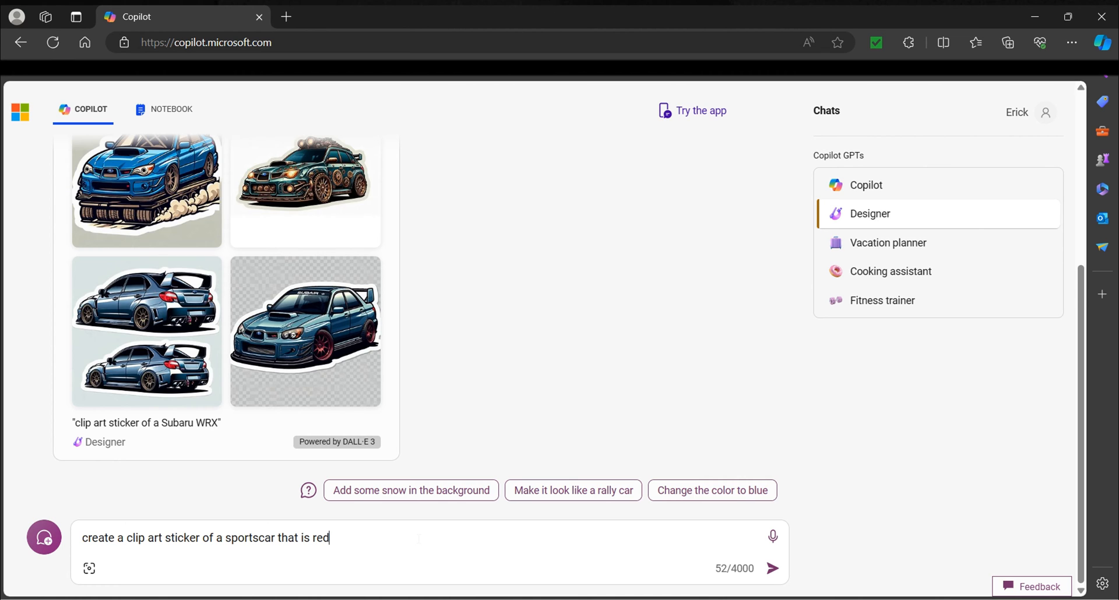
key("Return")
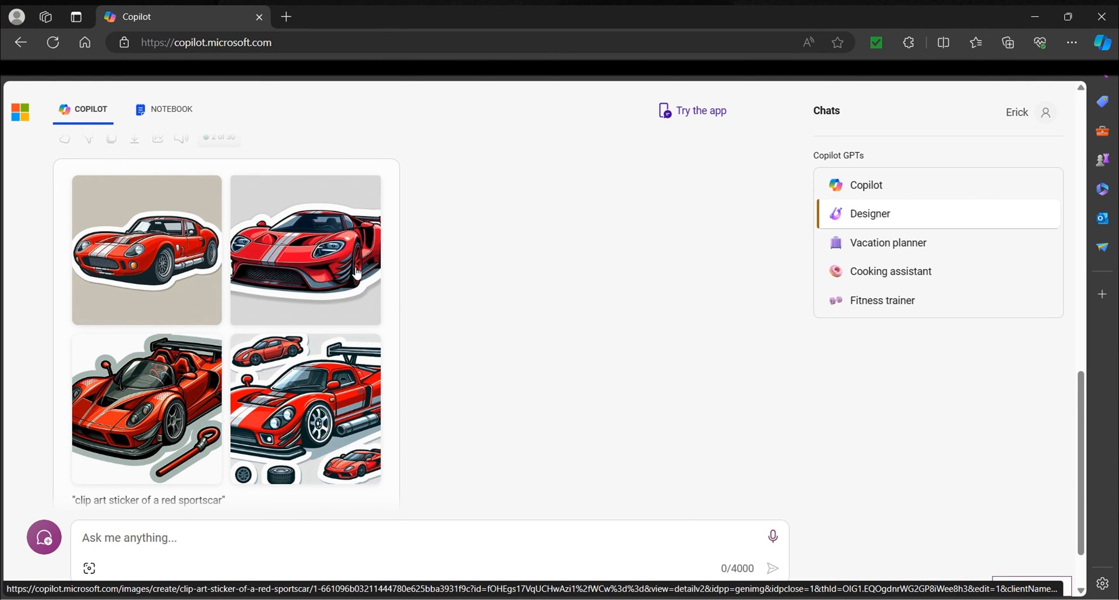
left_click(356, 272)
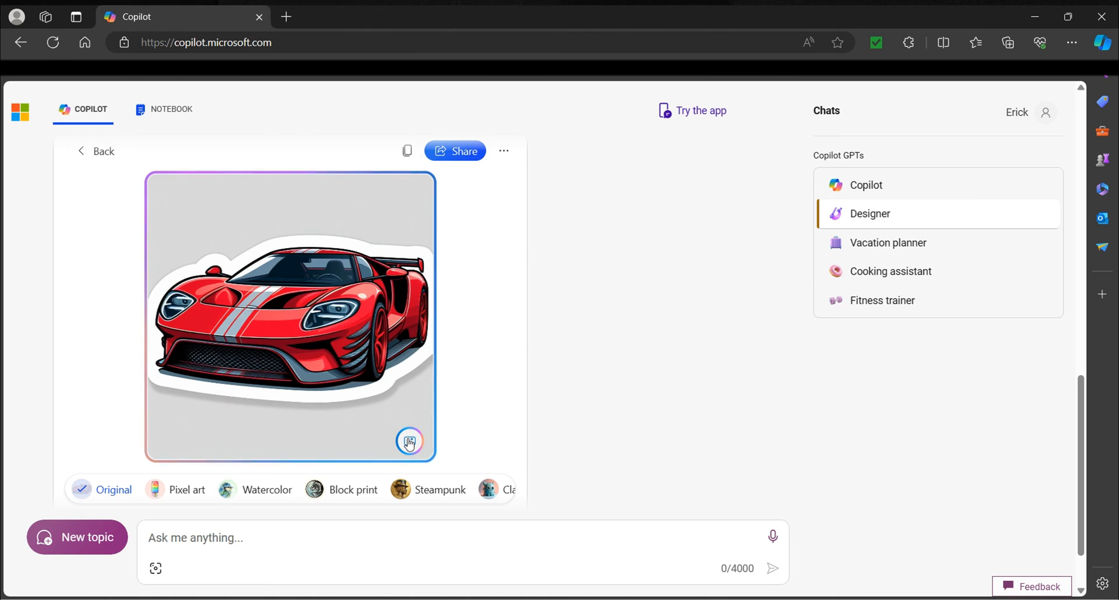
left_click(402, 445)
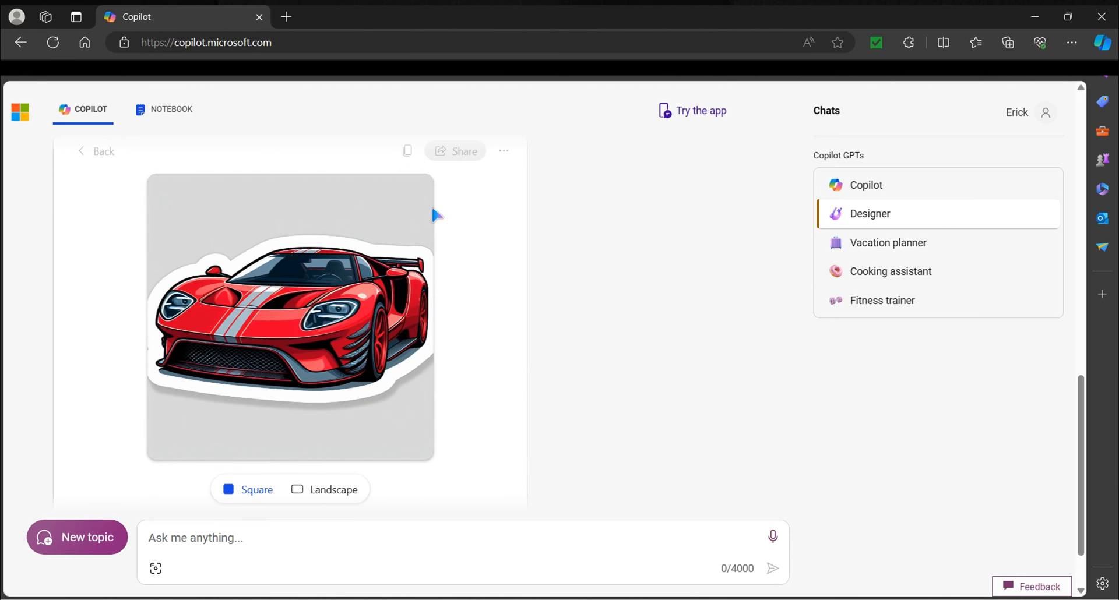
left_click(73, 268)
left_click(102, 153)
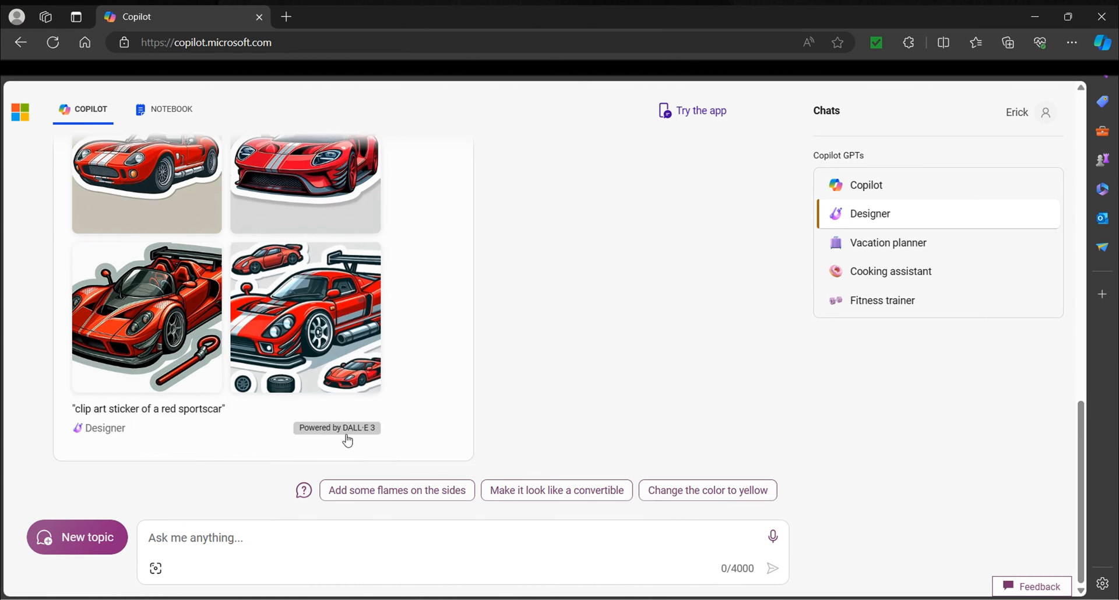
- Open the red sportscar sticker with the gray stripes and restyle it as Watercolor
left_click(335, 211)
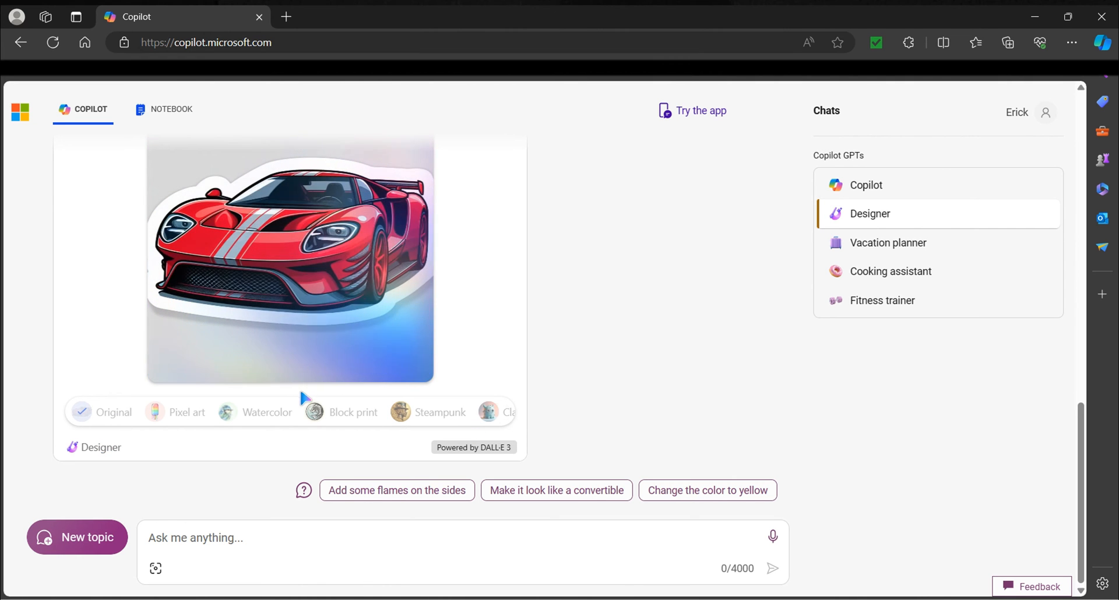
left_click(250, 415)
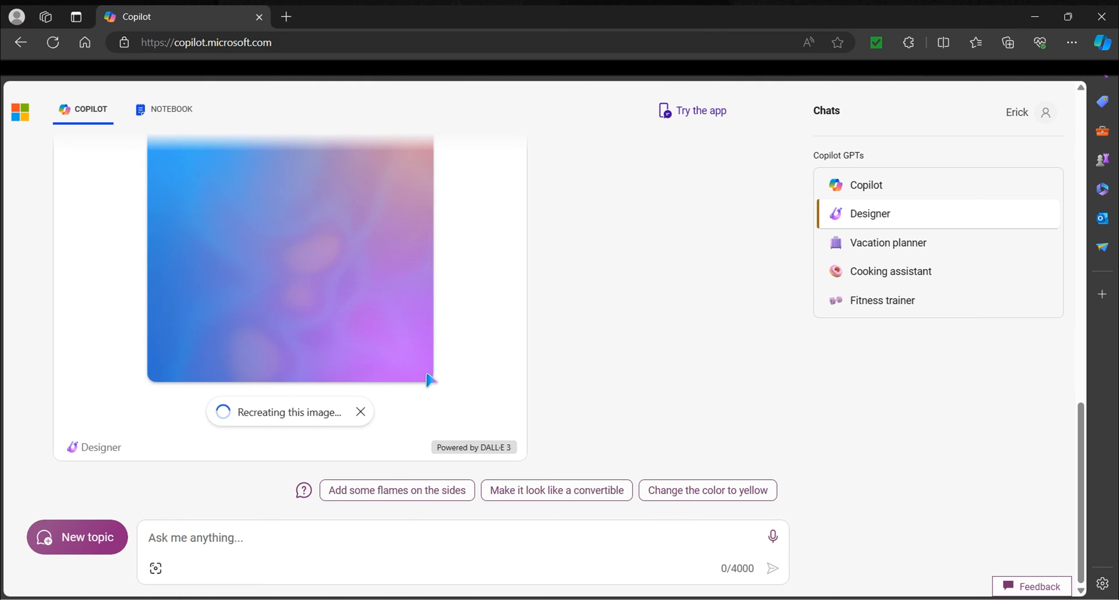
scroll(474, 365, "up", 1)
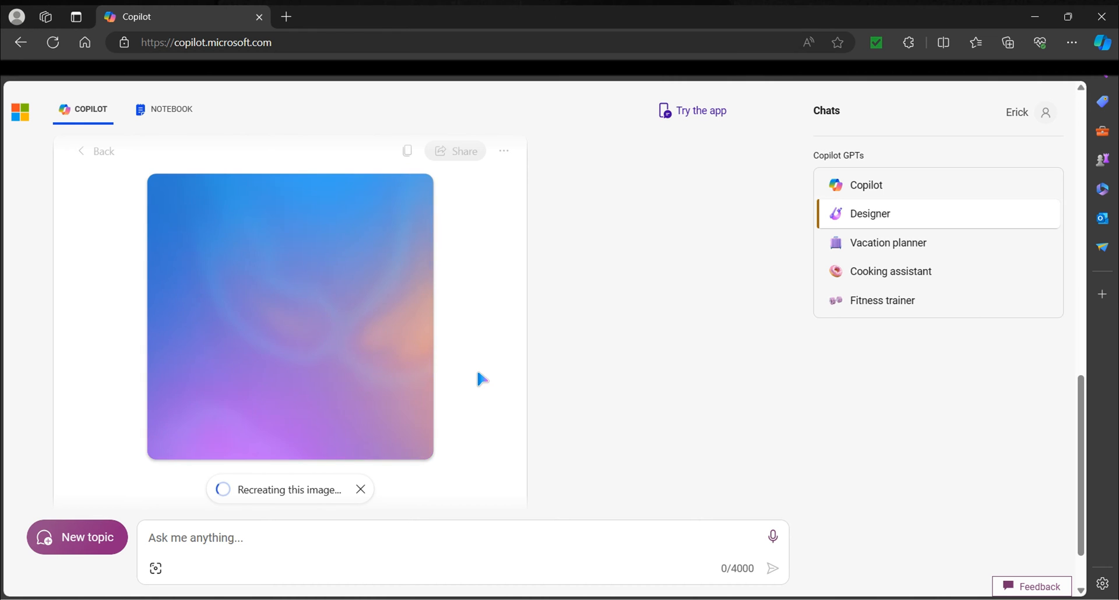
- Draft the prompt "create a clip art sticker of a gorilla drinking coffee" without sending it
left_click(263, 542)
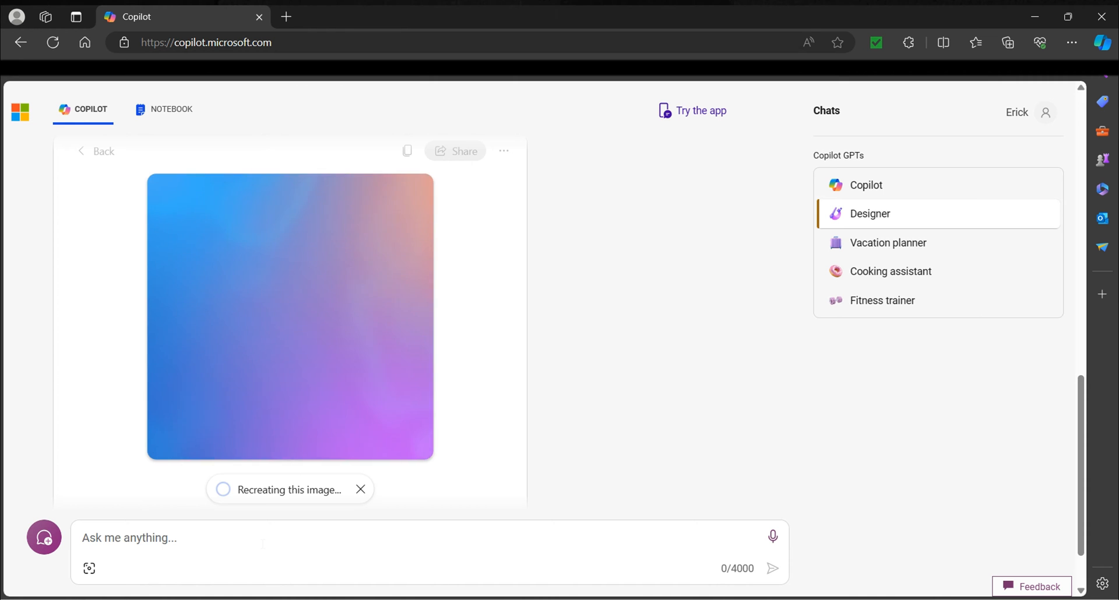
type("create a clip ")
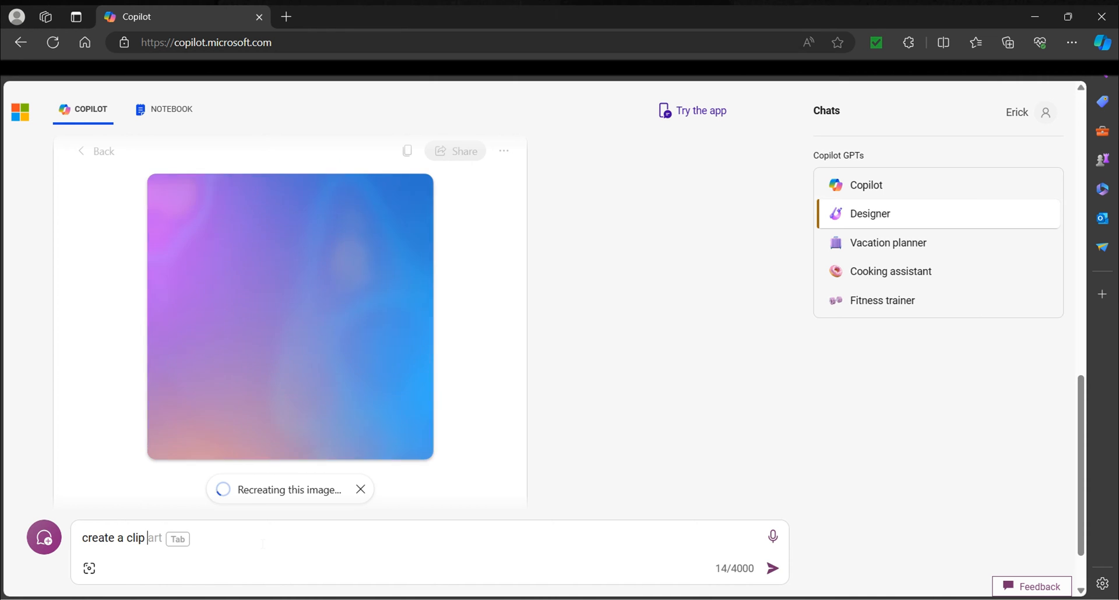
type("art sticker of ")
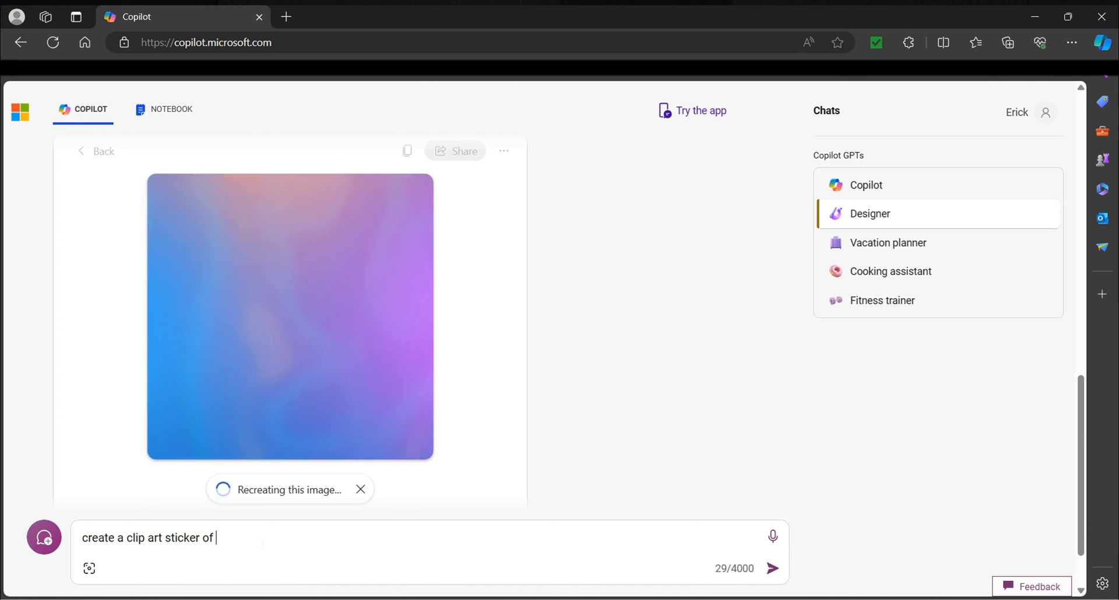
type("a gorilla")
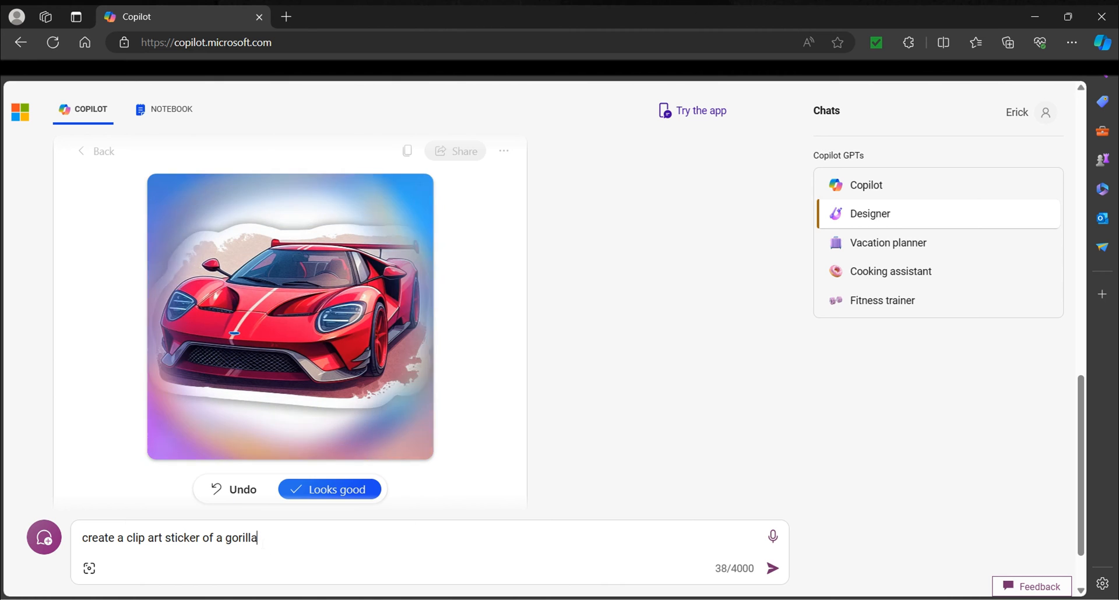
type(" drn")
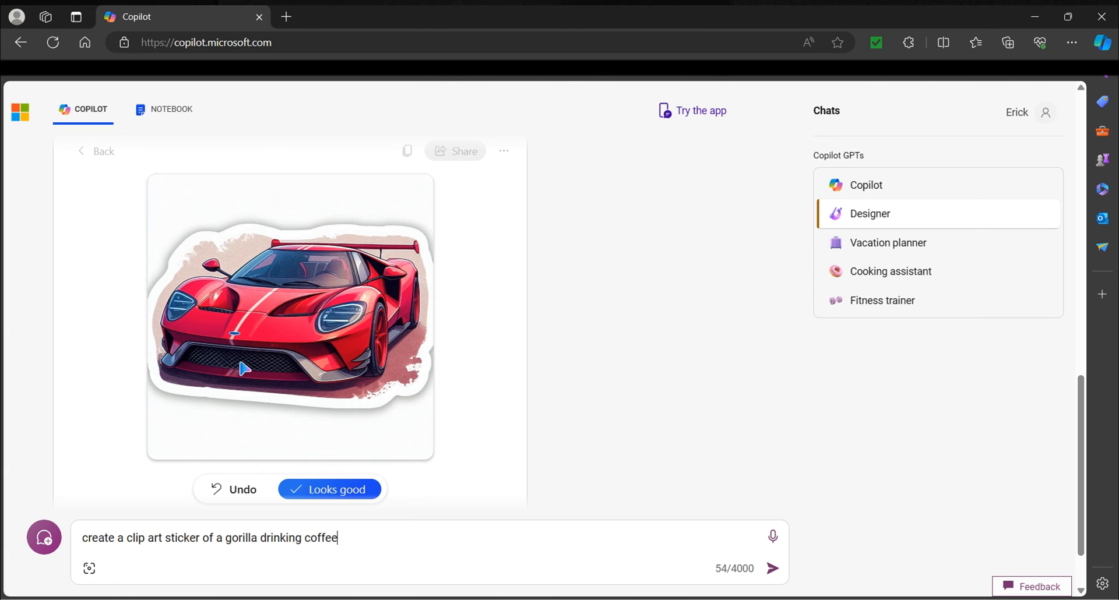
- Accept the Watercolor version of the red sportscar sticker and save it to the computer
left_click(343, 495)
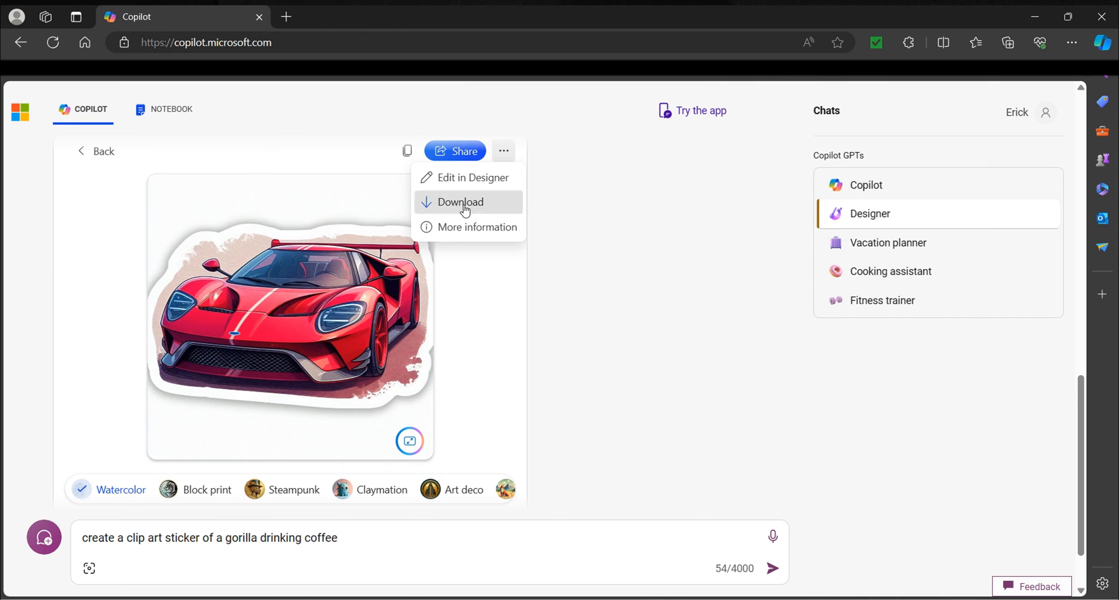
left_click(505, 201)
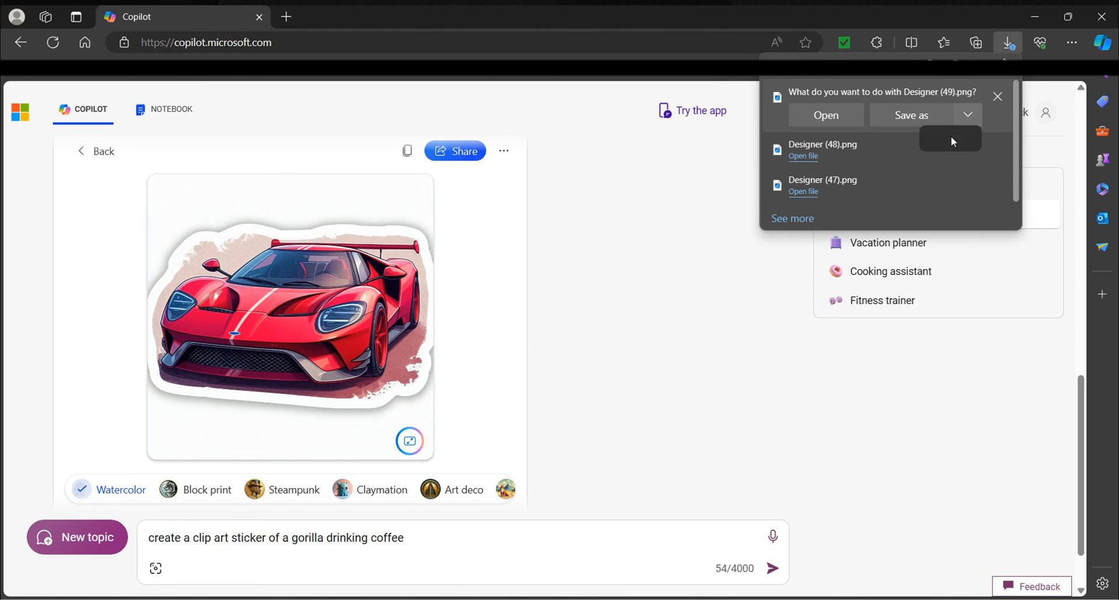
left_click(943, 143)
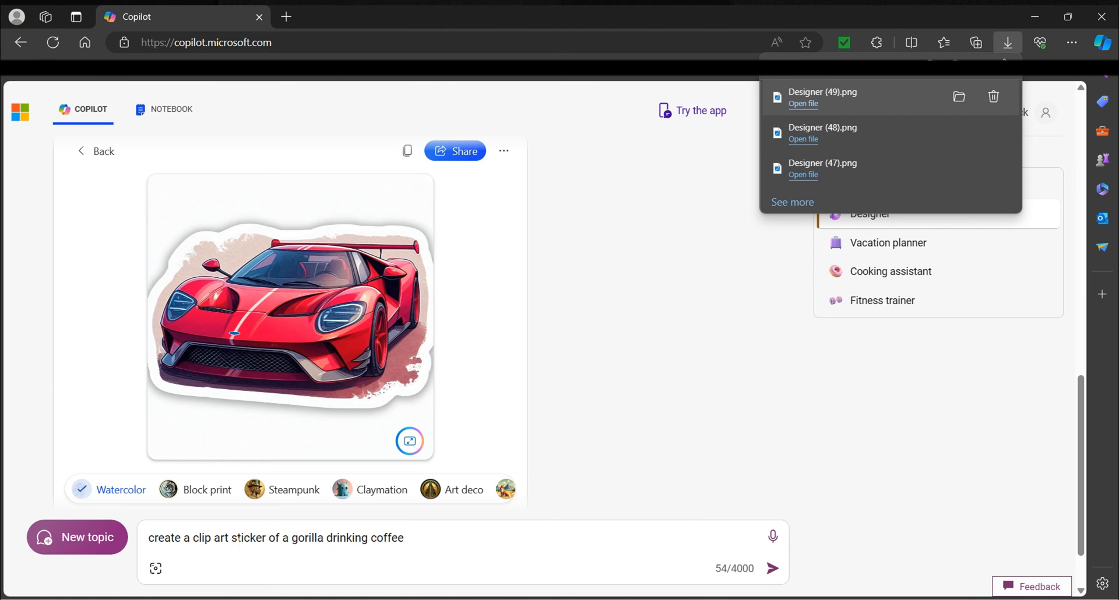
- Submit the drafted gorilla prompt and request the suggested change "Add a laptop next to the gorilla"
left_click(417, 538)
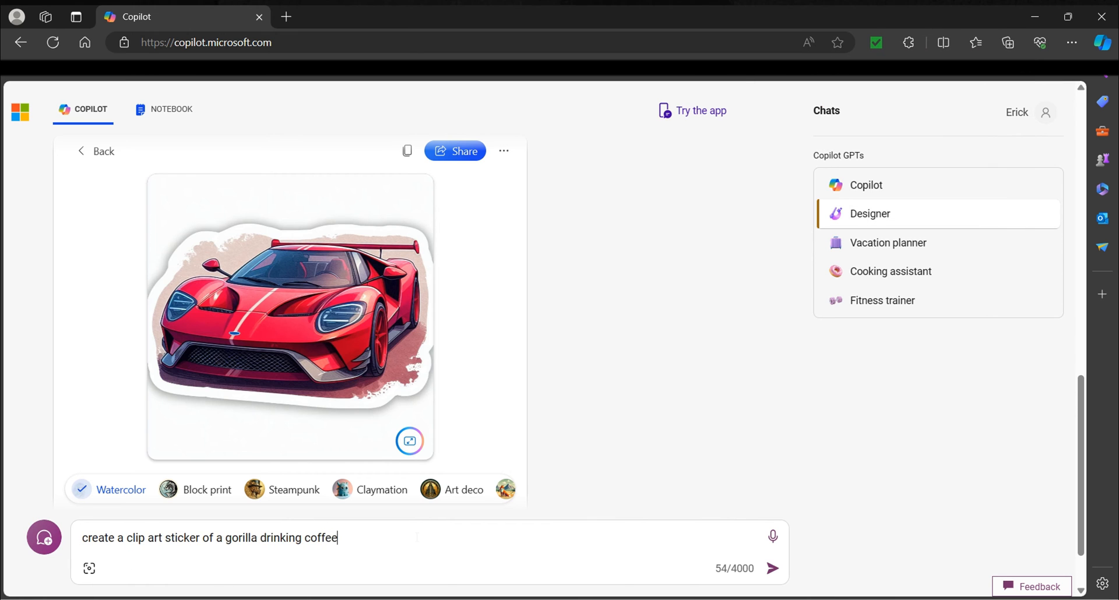
key("Return")
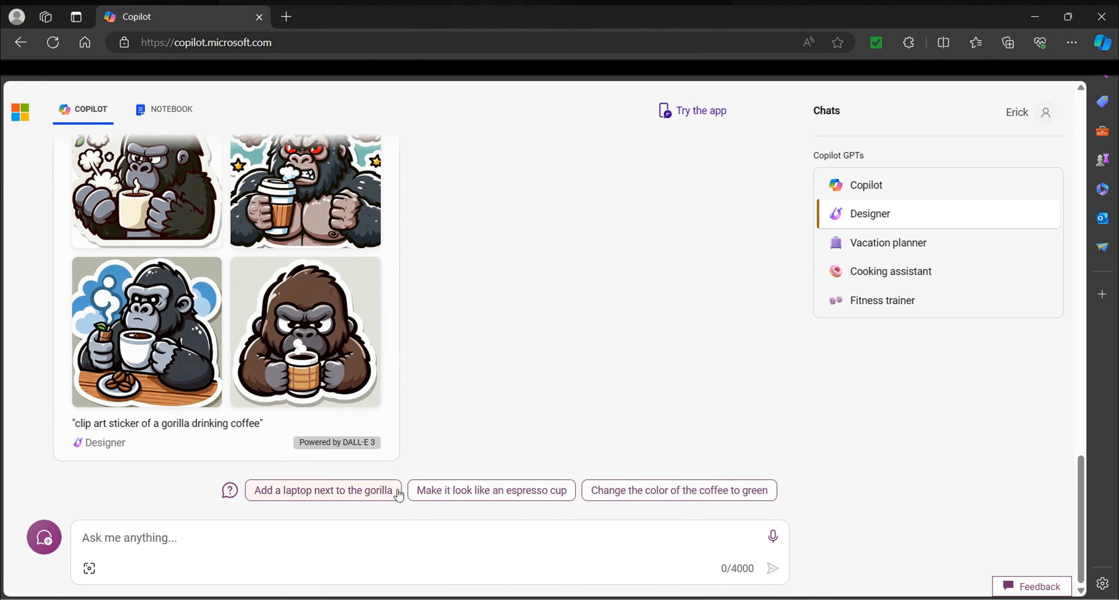
left_click(313, 492)
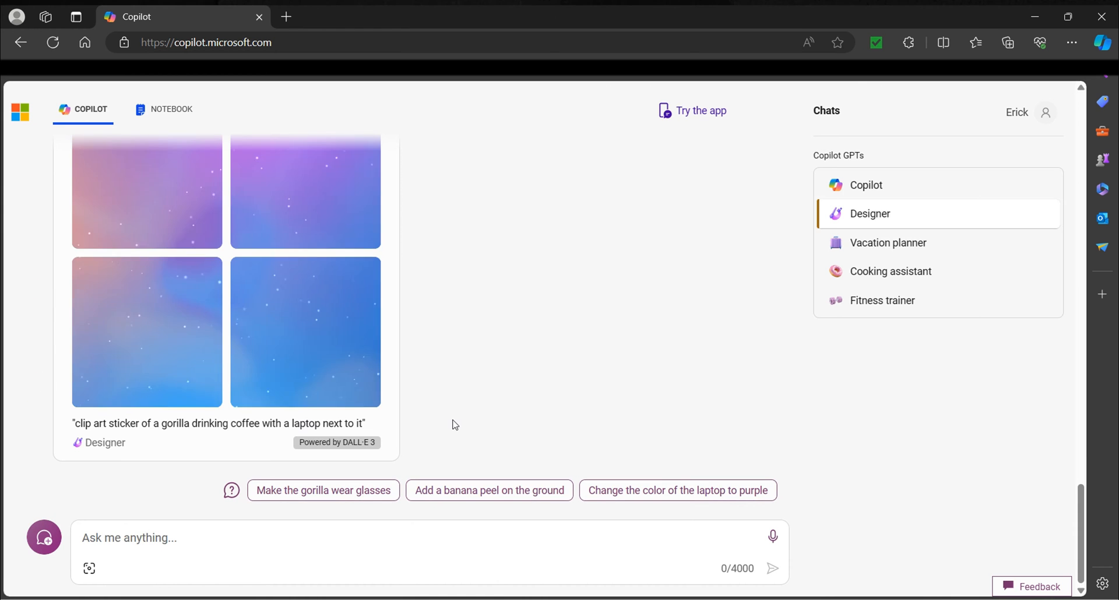
- Open the gray-background sticker of the gorilla with a laptop and white mug and review it against the earlier coffee-drinking versions
scroll(490, 405, "up", 1)
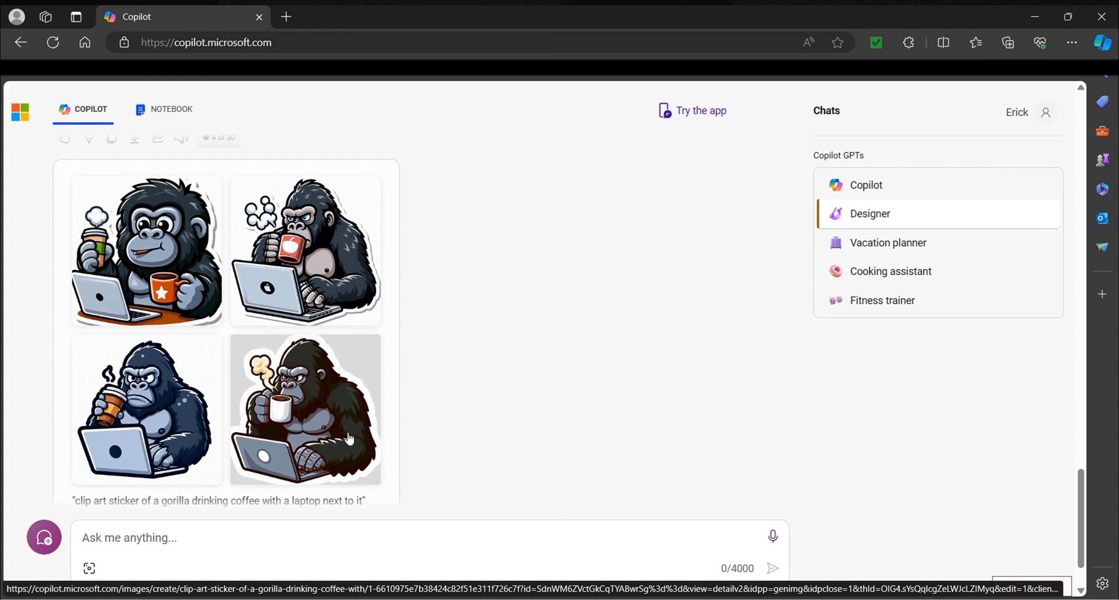
left_click(296, 396)
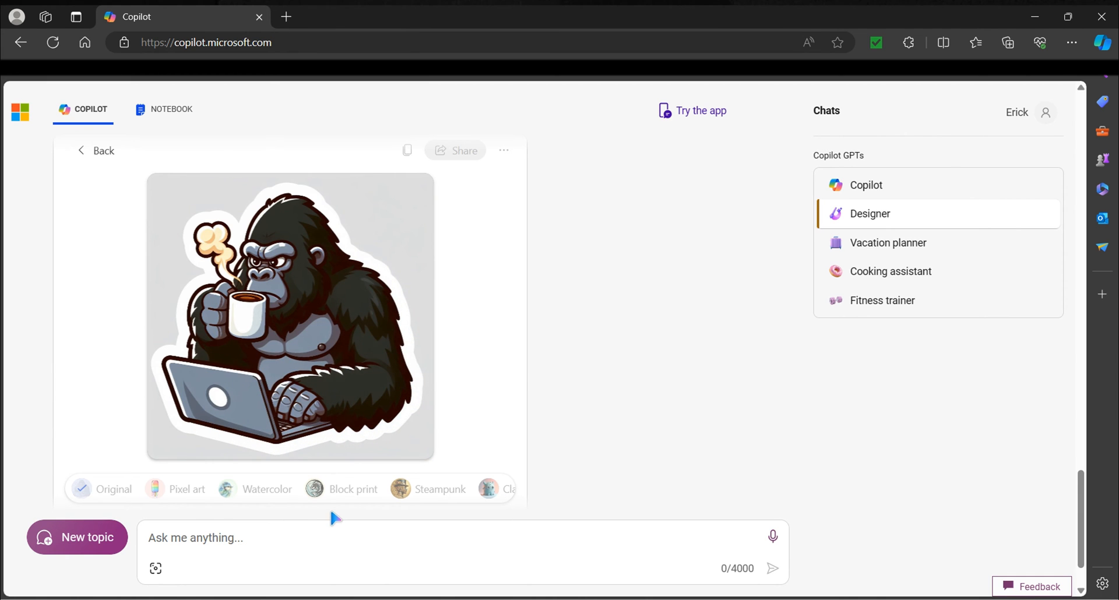
scroll(327, 505, "up", 4)
mouse_move(220, 227)
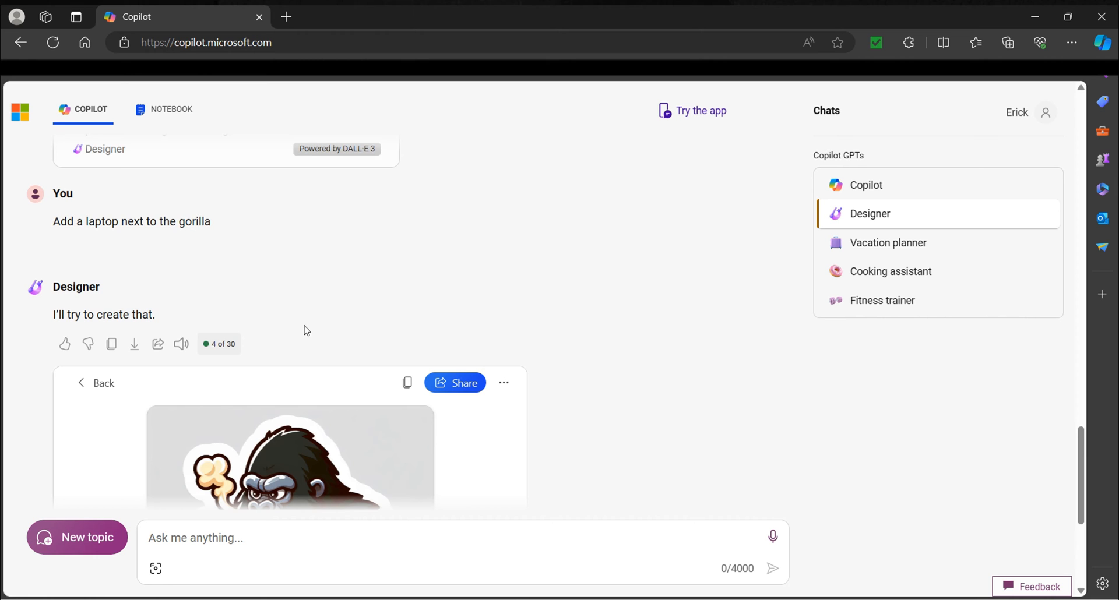
scroll(305, 326, "down", 5)
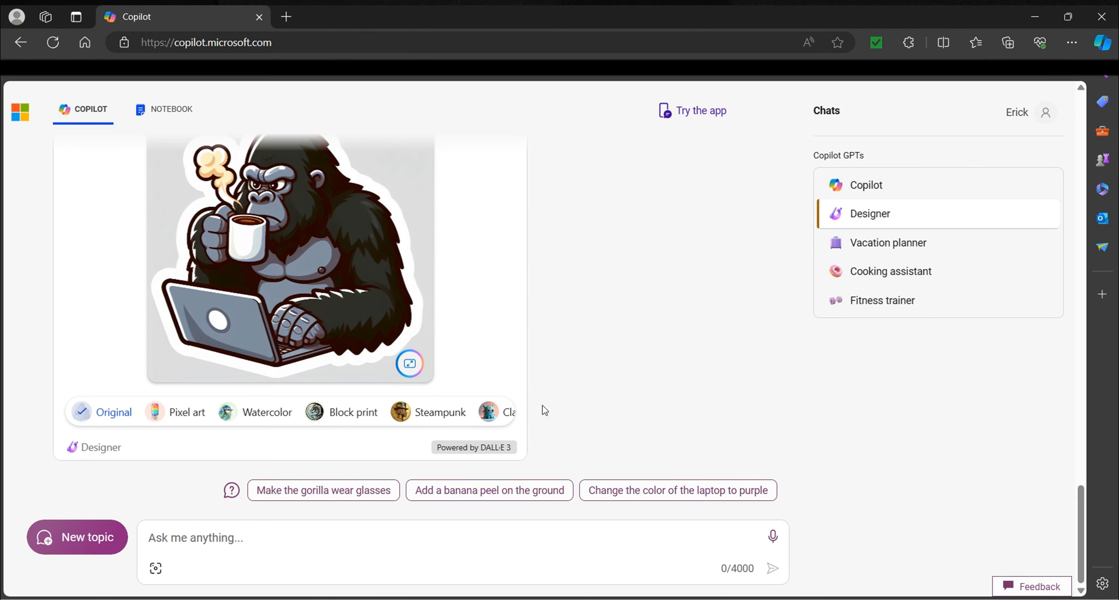
scroll(507, 423, "up", 1)
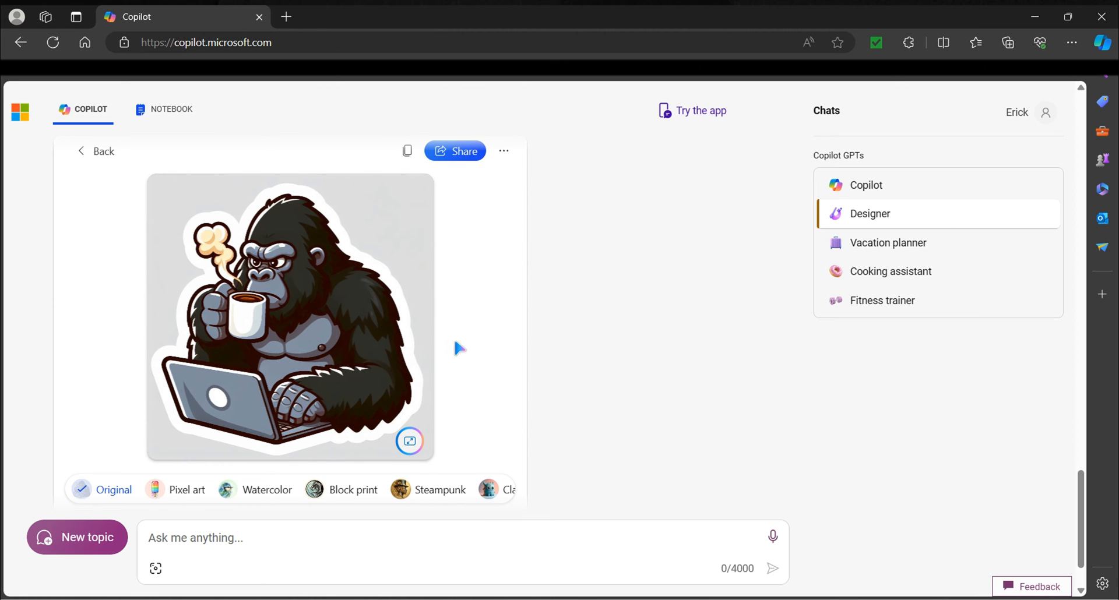
scroll(384, 385, "up", 7)
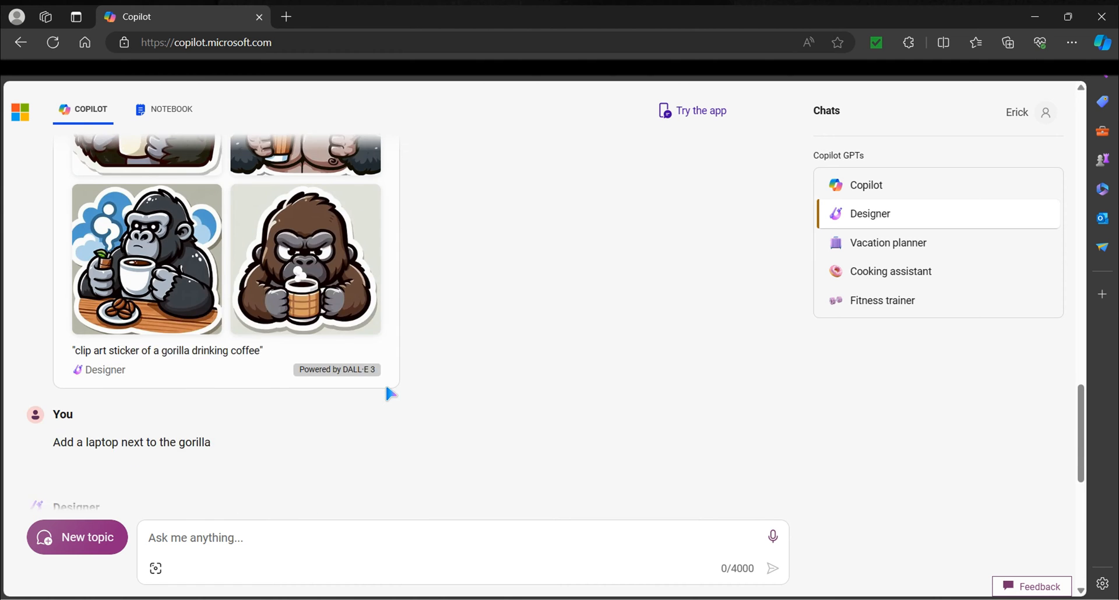
scroll(385, 387, "down", 4)
scroll(390, 397, "down", 5)
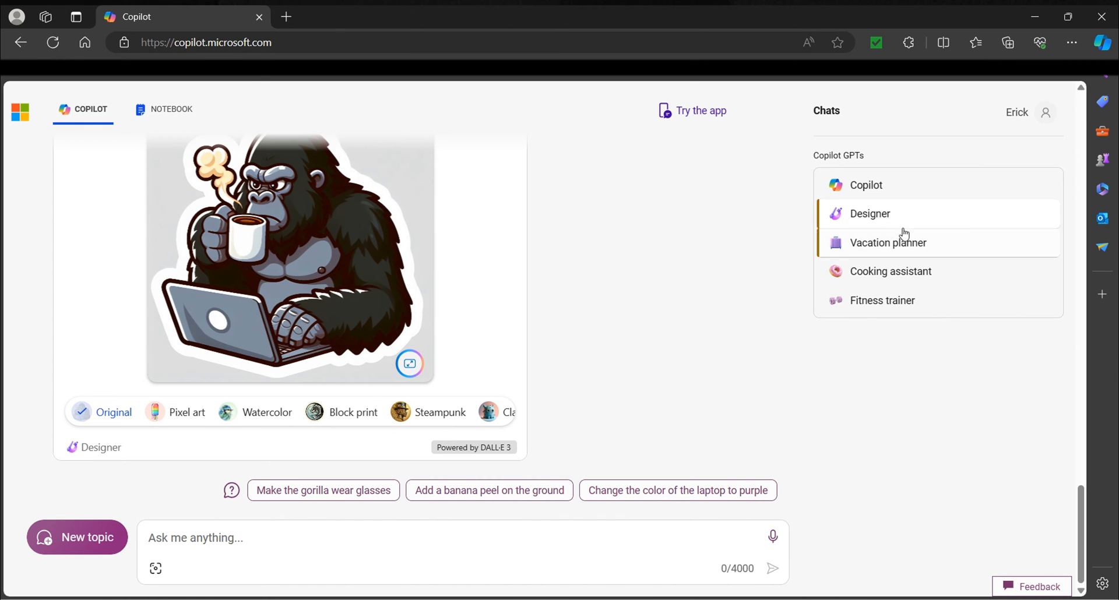
scroll(524, 361, "up", 1)
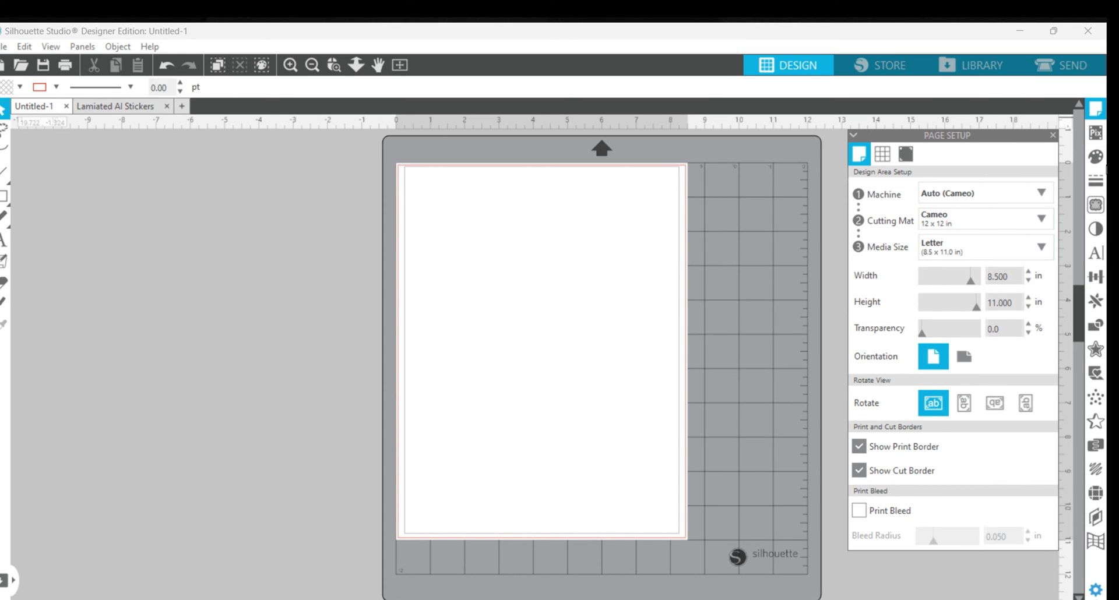
- Switch to Silhouette Studio, select Auto (Cameo) as the machine in the page setup and check the available cutting mat sizes
left_click(1097, 111)
left_click(1043, 192)
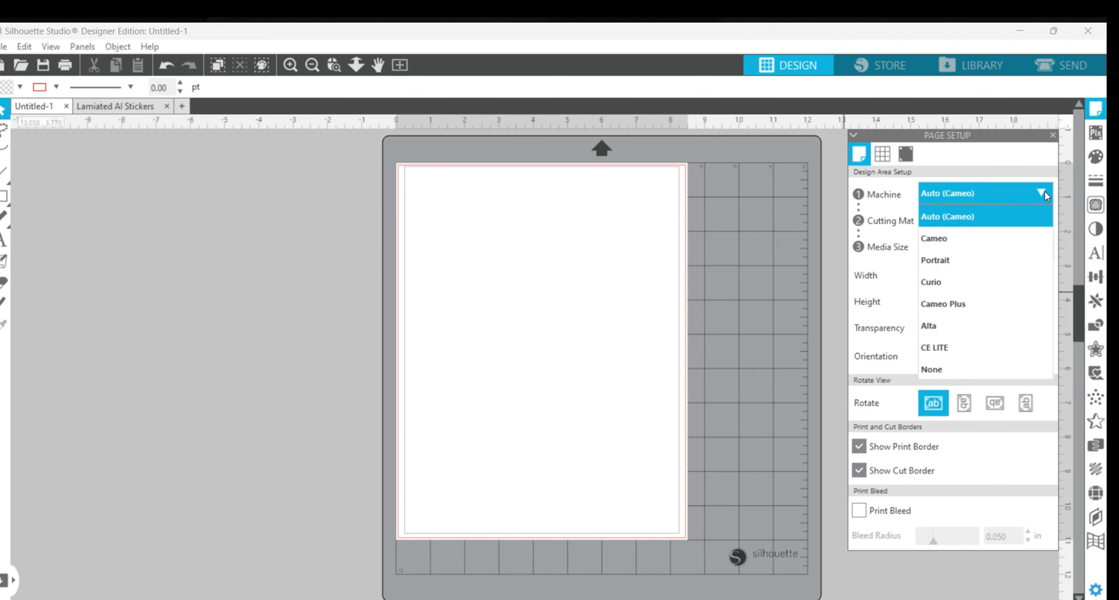
left_click(959, 216)
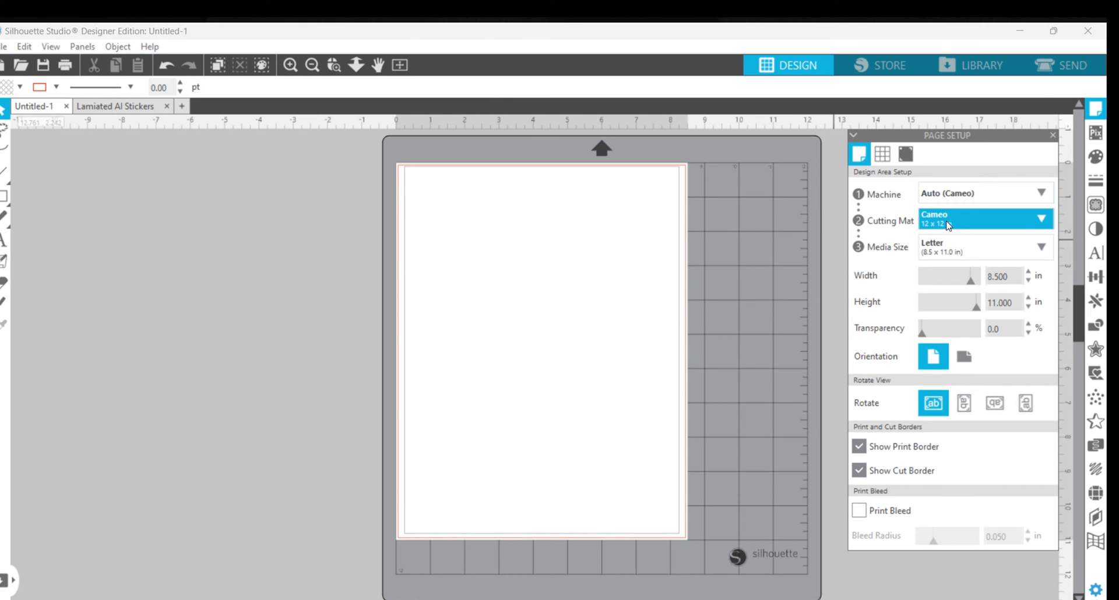
left_click(1041, 220)
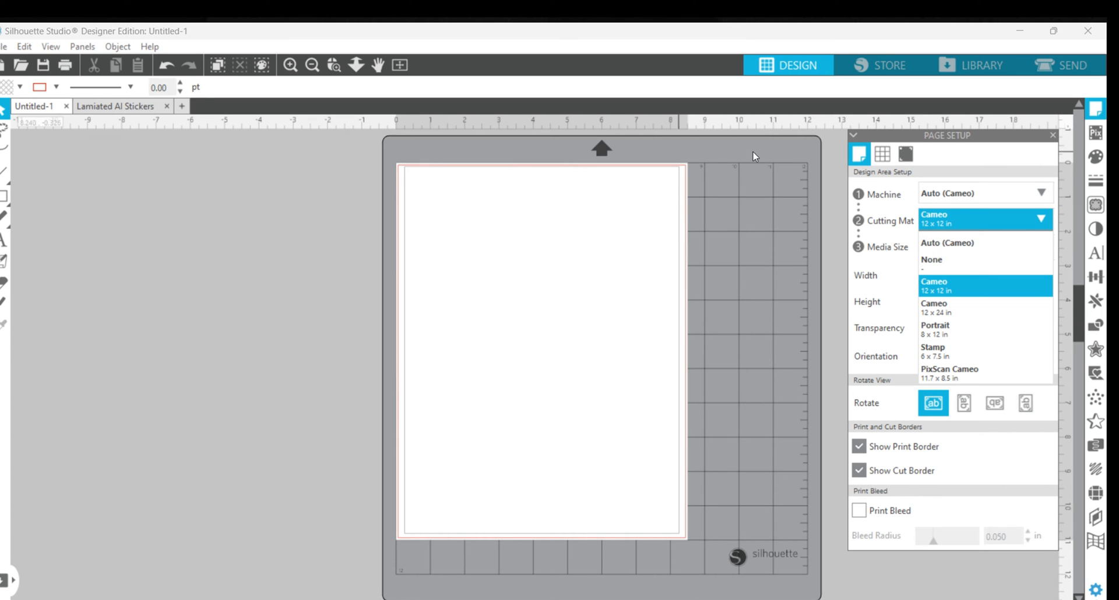
left_click(442, 457)
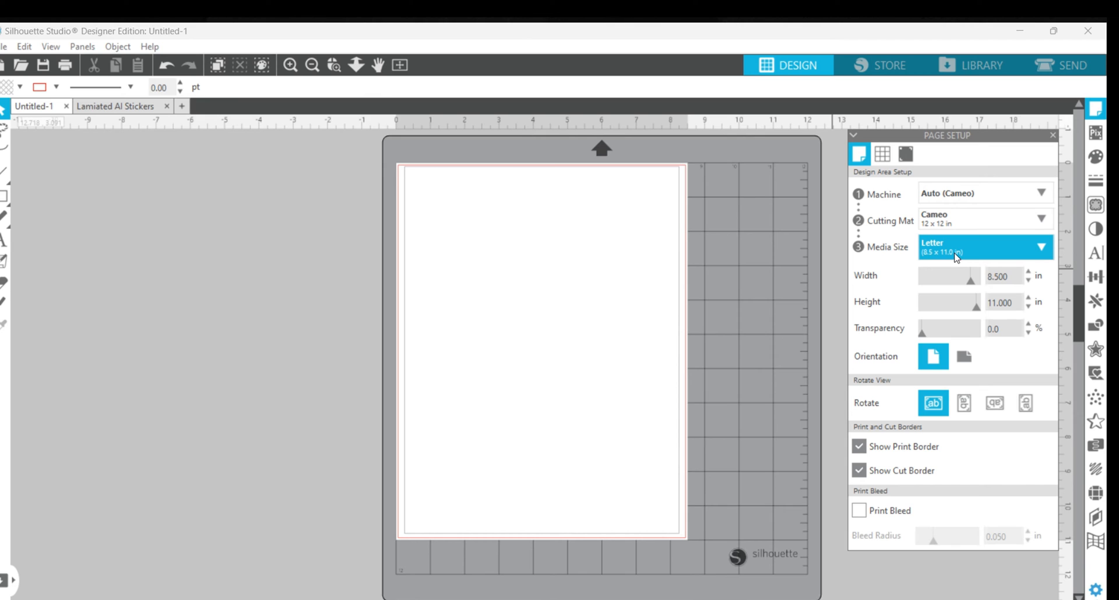
- Try the Custom media size for the page and return it to Letter (8.5 x 11.0 in)
left_click(1042, 245)
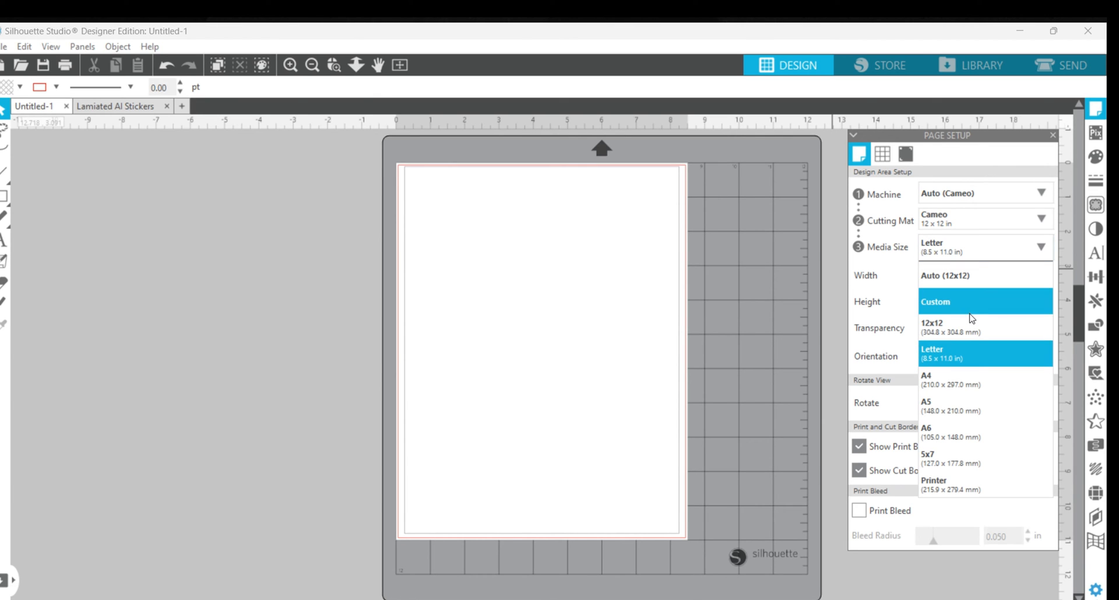
left_click(944, 248)
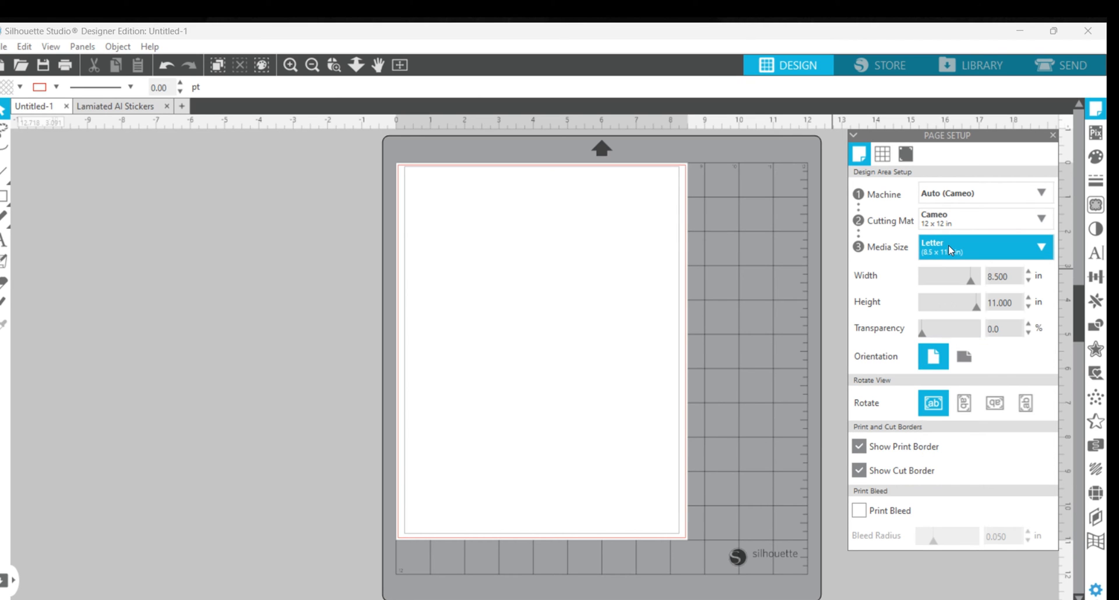
left_click(1040, 247)
left_click(941, 307)
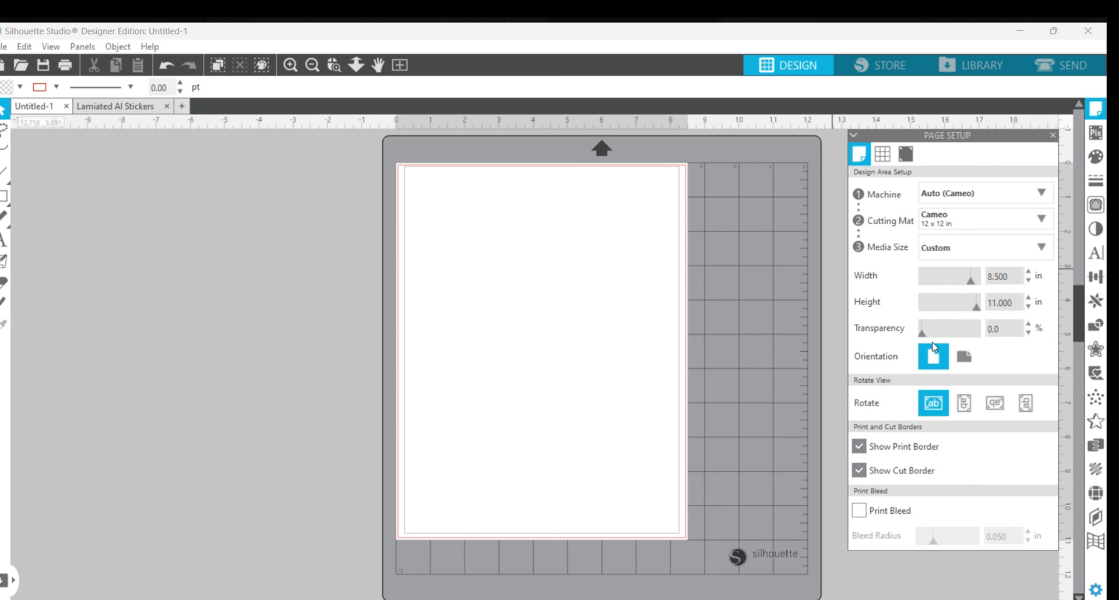
left_click(1040, 253)
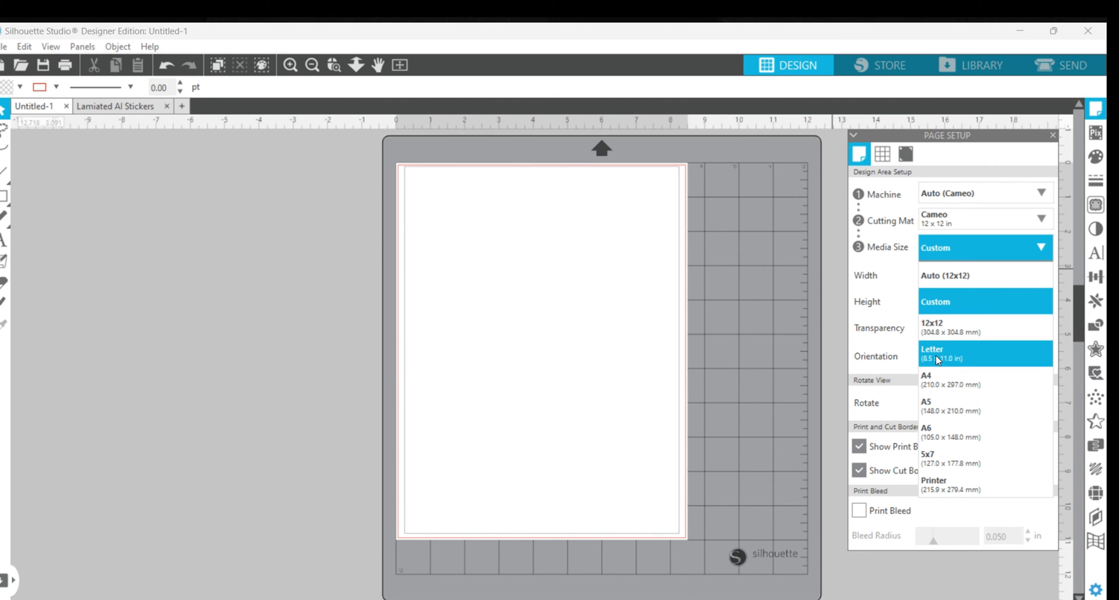
left_click(957, 353)
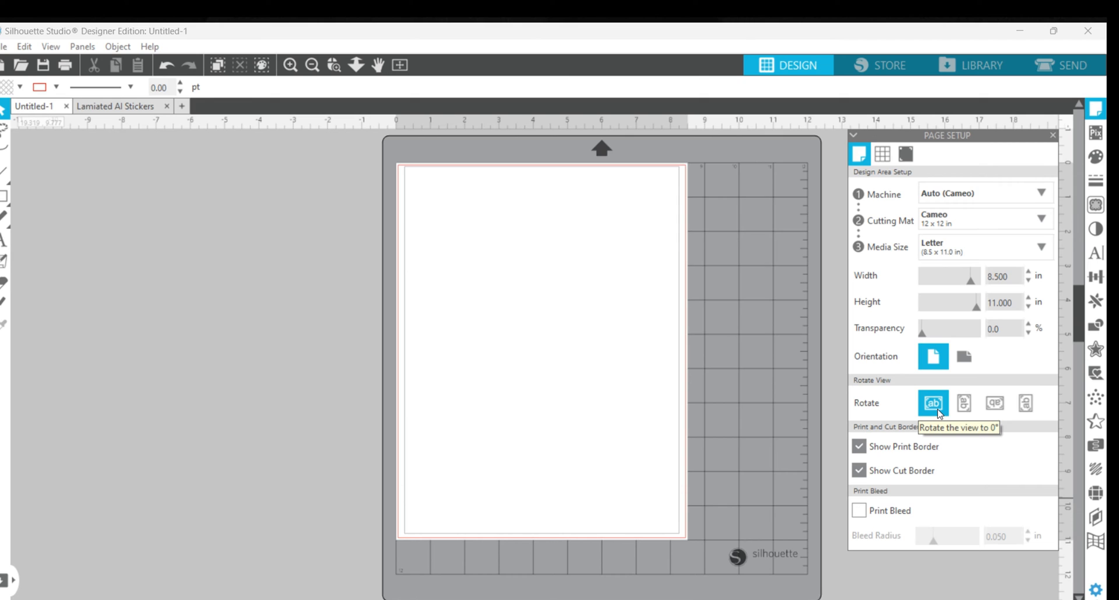
- Turn the page's print border off and on again, and do the same with its cut border
left_click(860, 450)
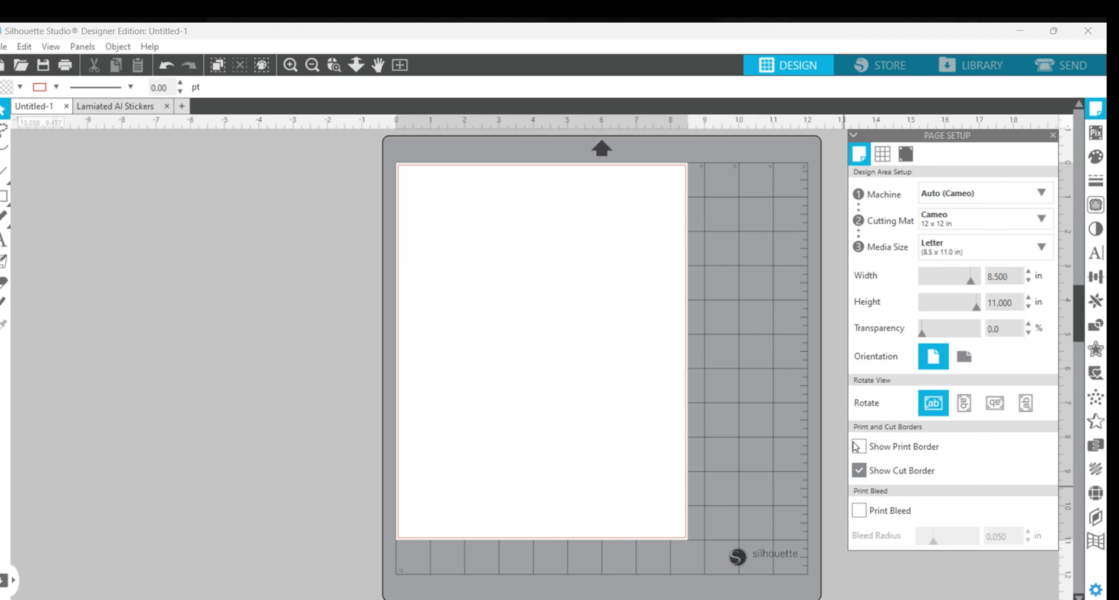
left_click(860, 448)
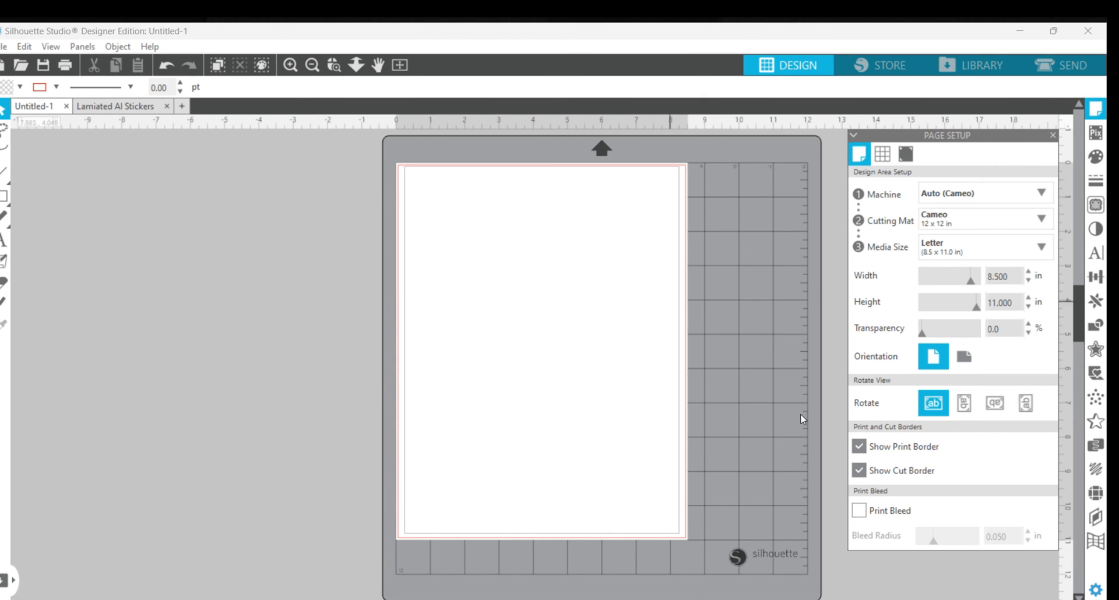
left_click(859, 471)
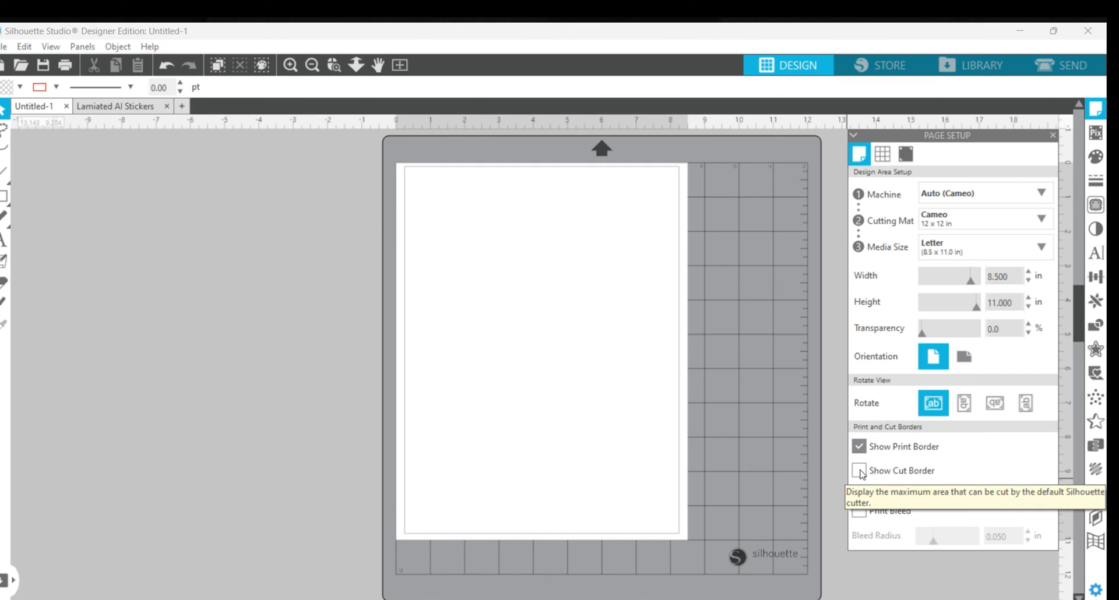
left_click(859, 471)
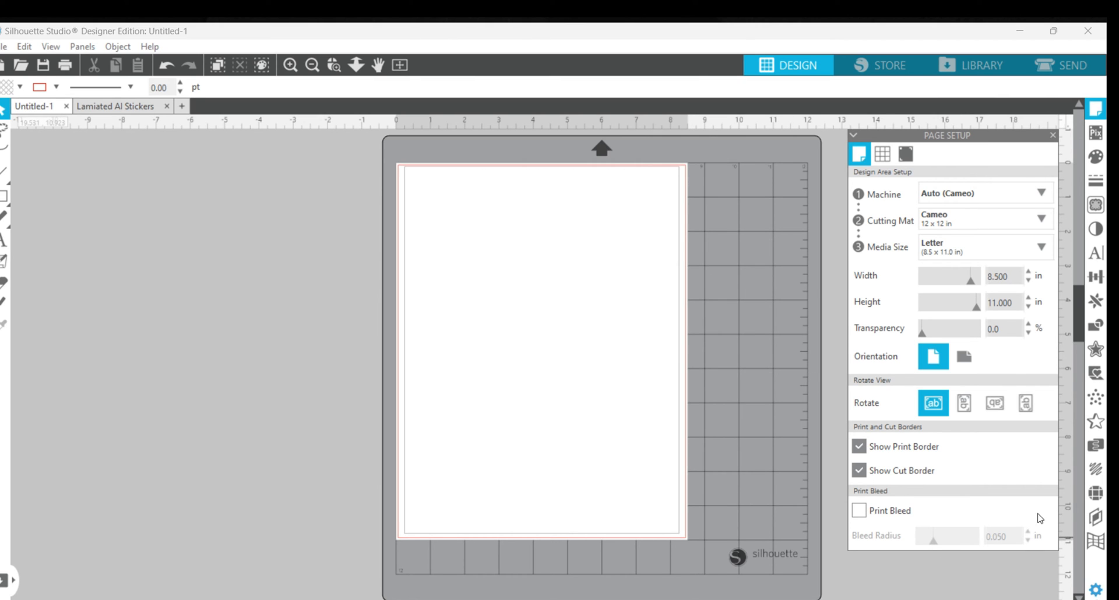
- Turn on the page's registration marks, try the Inverted orientation and return to Default
left_click(907, 154)
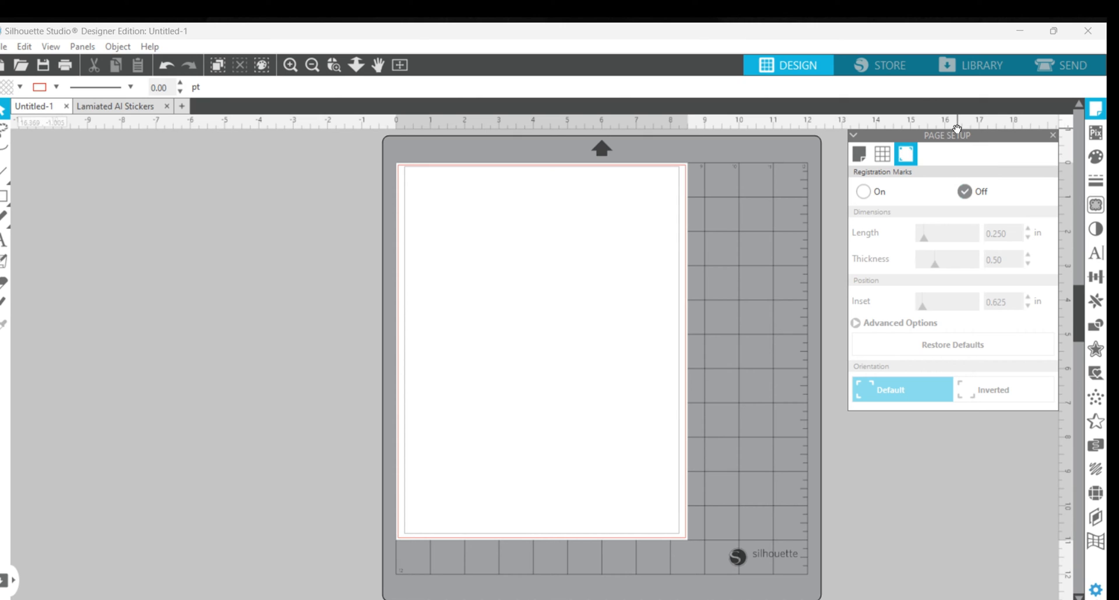
left_click(864, 192)
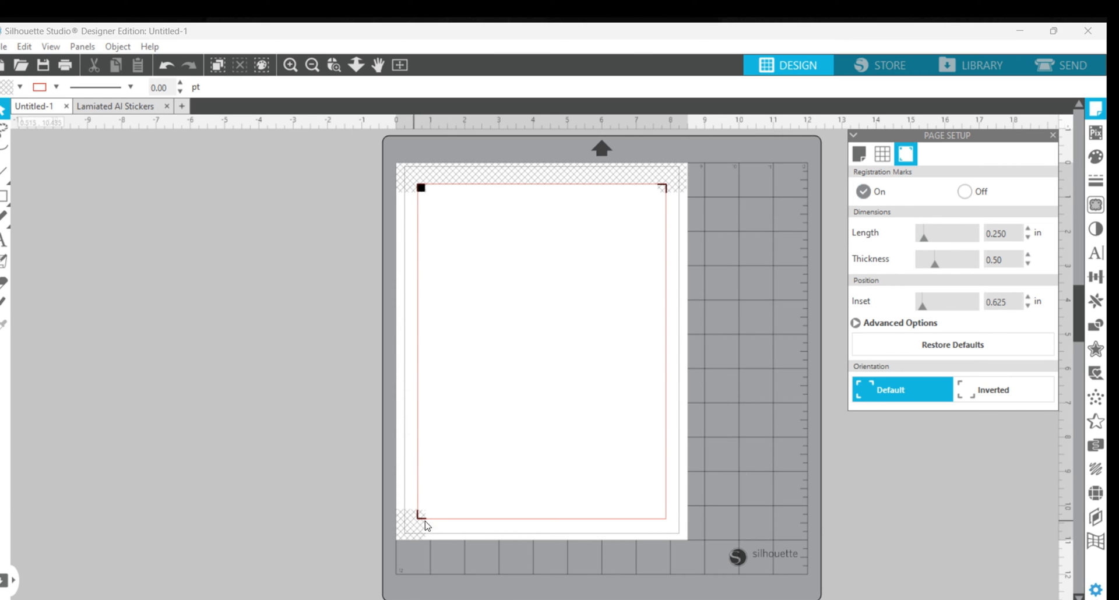
left_click(980, 402)
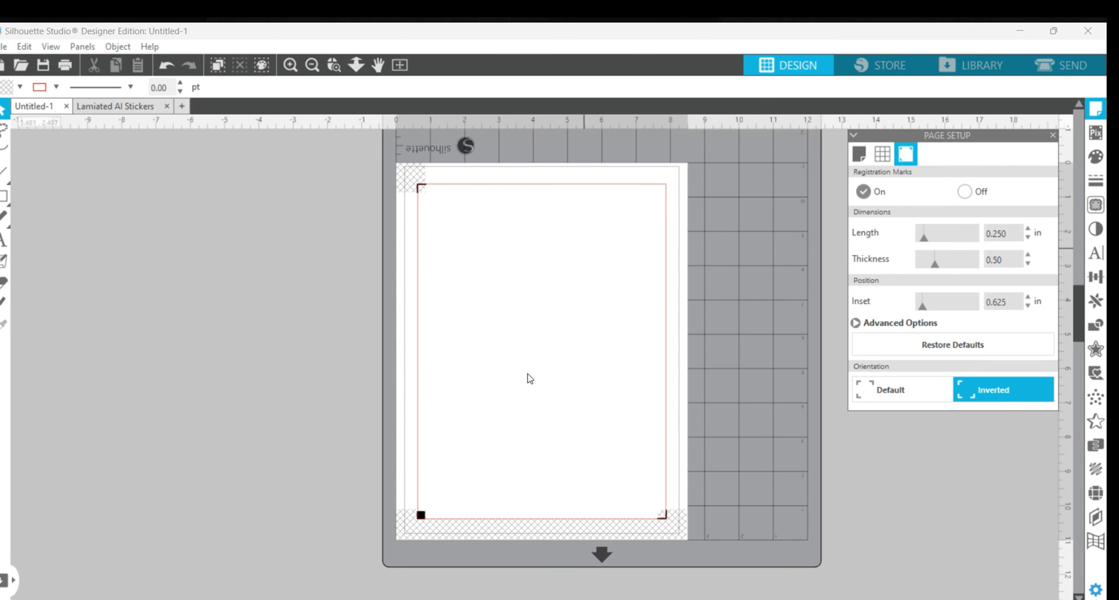
left_click(892, 399)
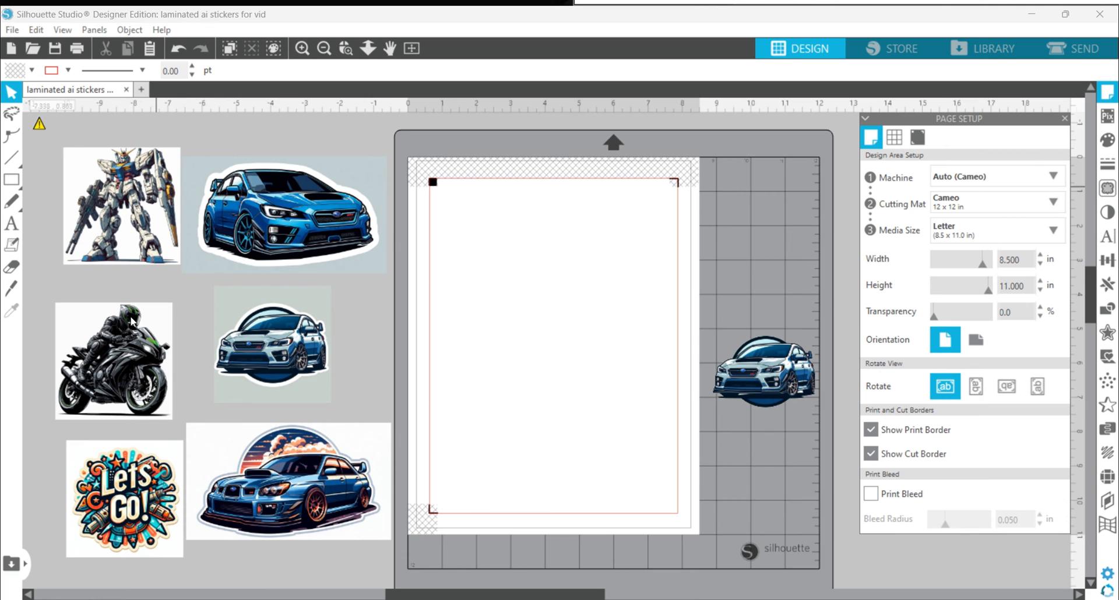
- Arrange the robot, motorcycle, Lets Go! and blue car images into neat rows on the empty area beside the page
left_click_drag(126, 184, 107, 181)
left_click_drag(274, 210, 265, 196)
left_click_drag(245, 311, 275, 309)
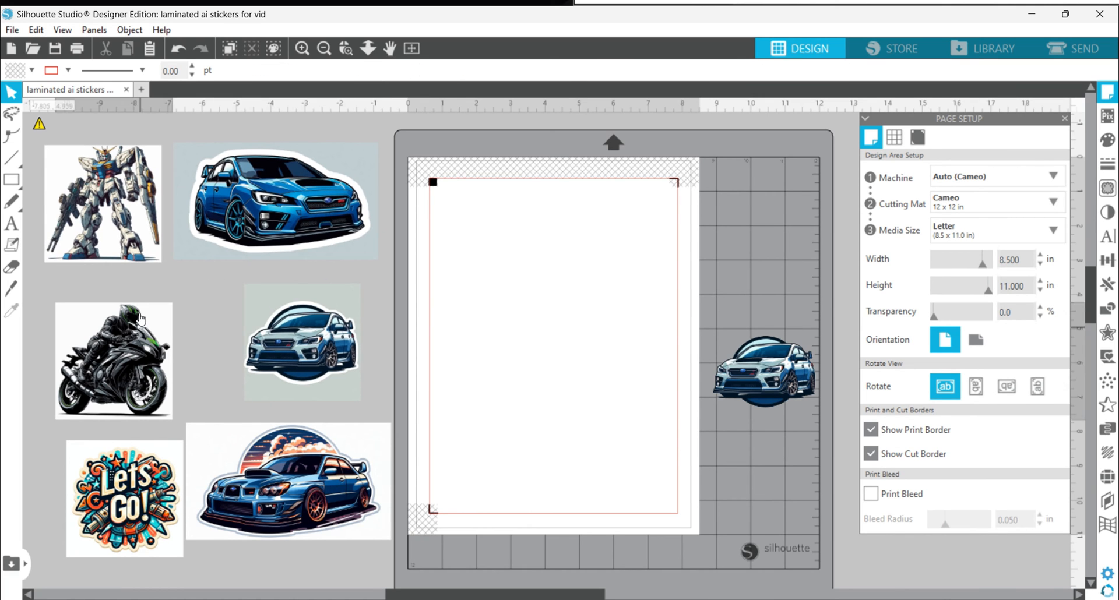
left_click_drag(117, 356, 113, 332)
left_click_drag(170, 516, 154, 493)
left_click_drag(268, 490, 260, 483)
left_click_drag(301, 373, 276, 370)
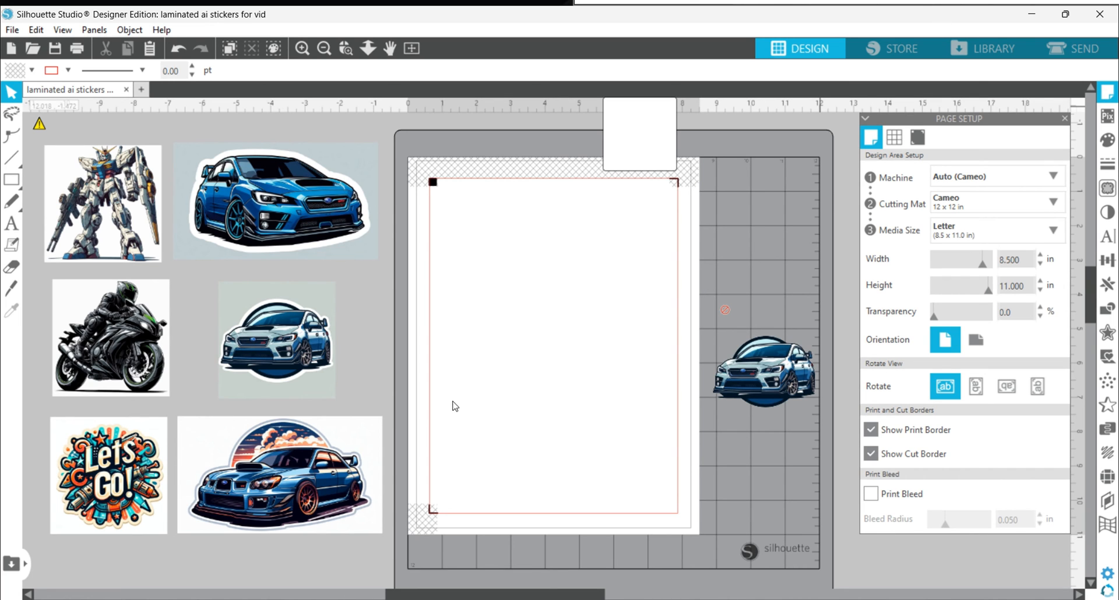
- Position the armored soldier image within the page's cut border, and nudge the robot and two upper car images beside the page
left_click_drag(455, 406, 499, 390)
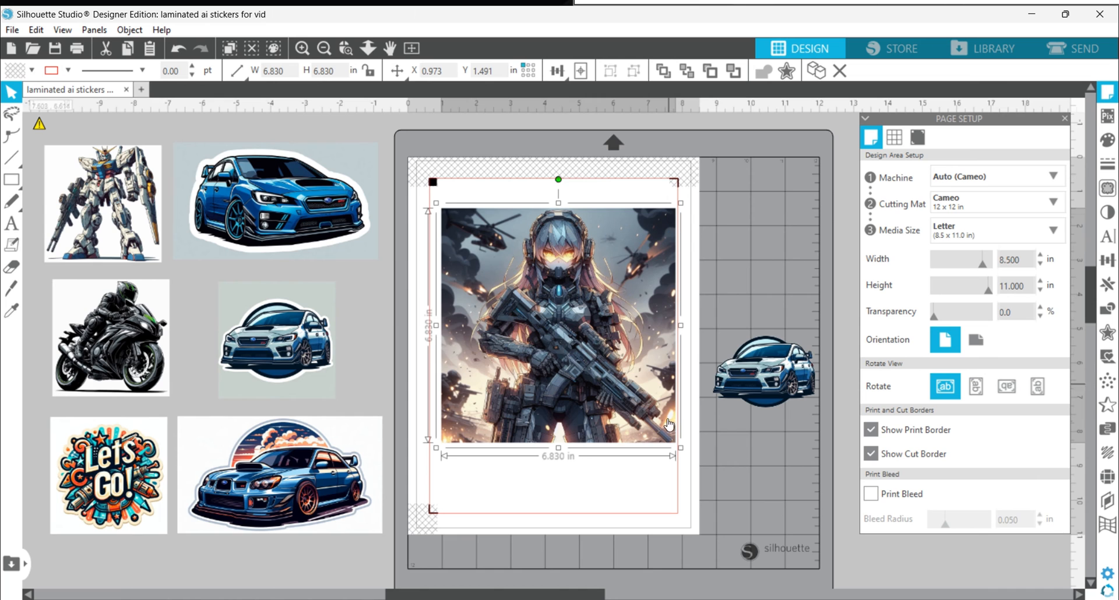
left_click_drag(615, 272, 603, 267)
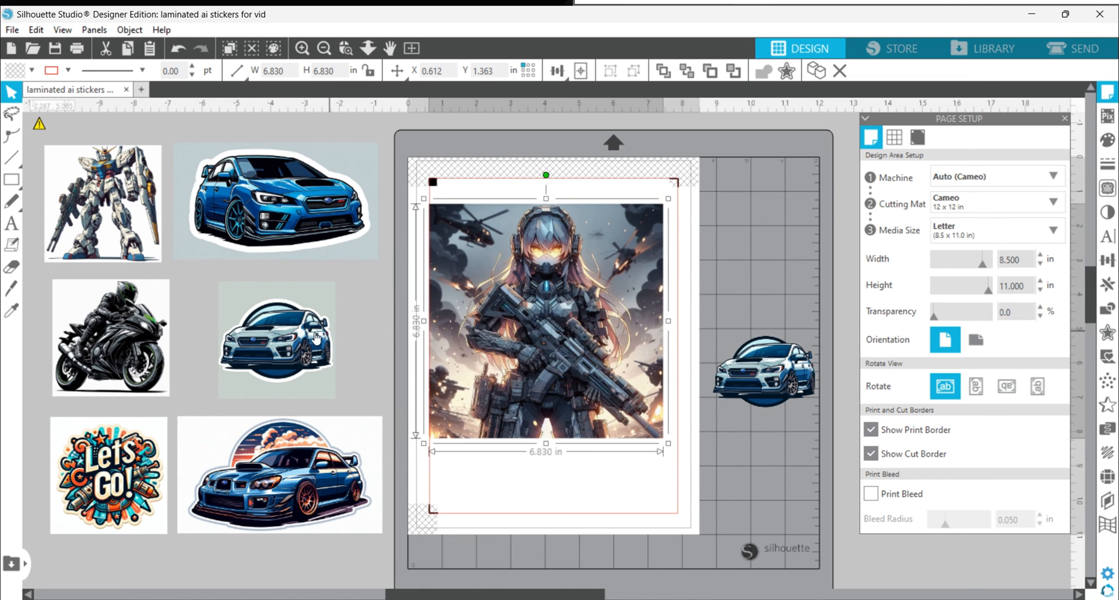
mouse_move(285, 329)
left_mouse_down()
mouse_move(298, 327)
mouse_move(289, 322)
left_mouse_up()
left_click_drag(292, 203, 287, 196)
left_click(286, 196)
left_click_drag(145, 206, 147, 196)
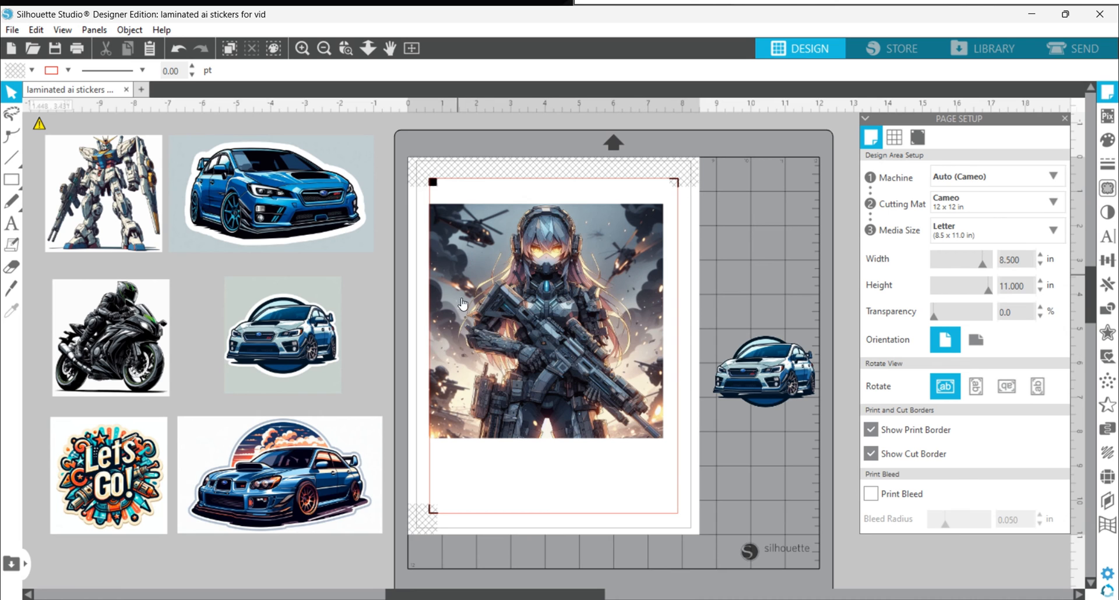
- Delete the armored soldier image, then try the wide blue car image on the page and return it beside the page
left_click(630, 228)
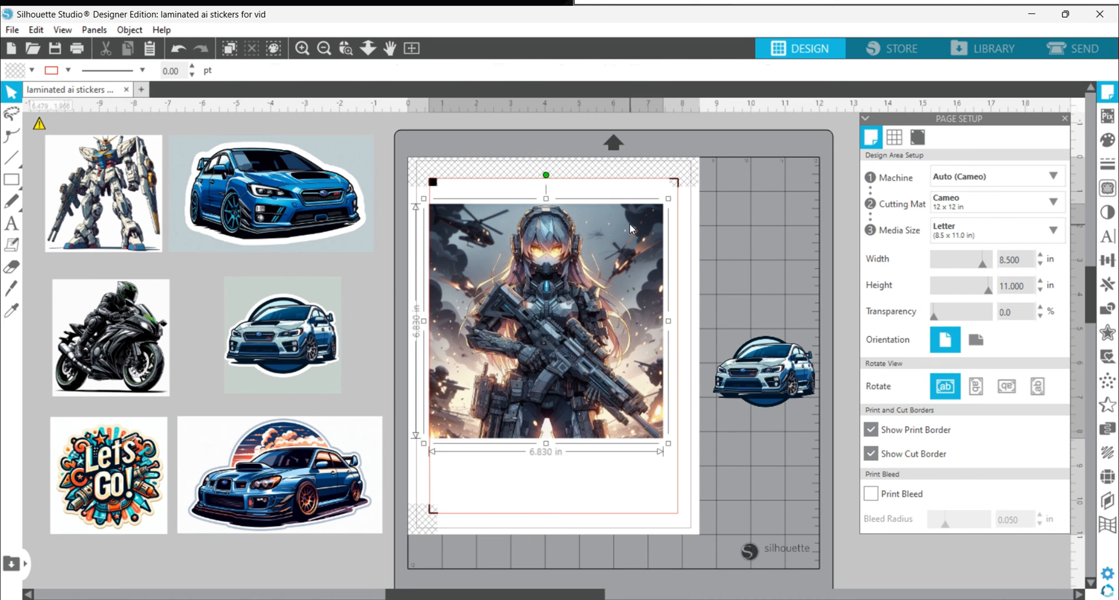
key("Delete")
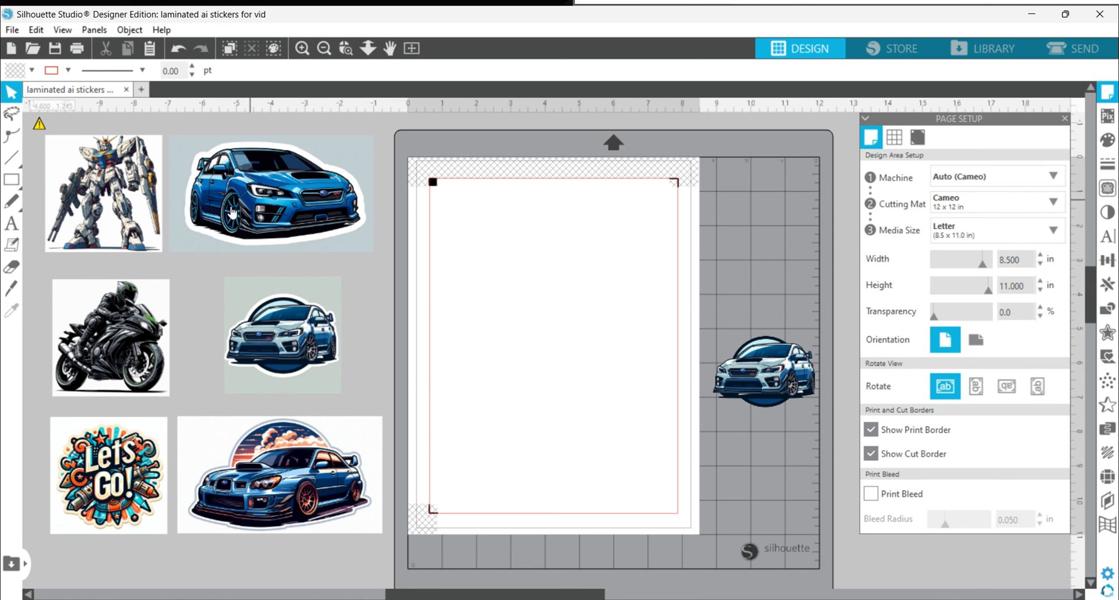
left_click_drag(228, 208, 507, 288)
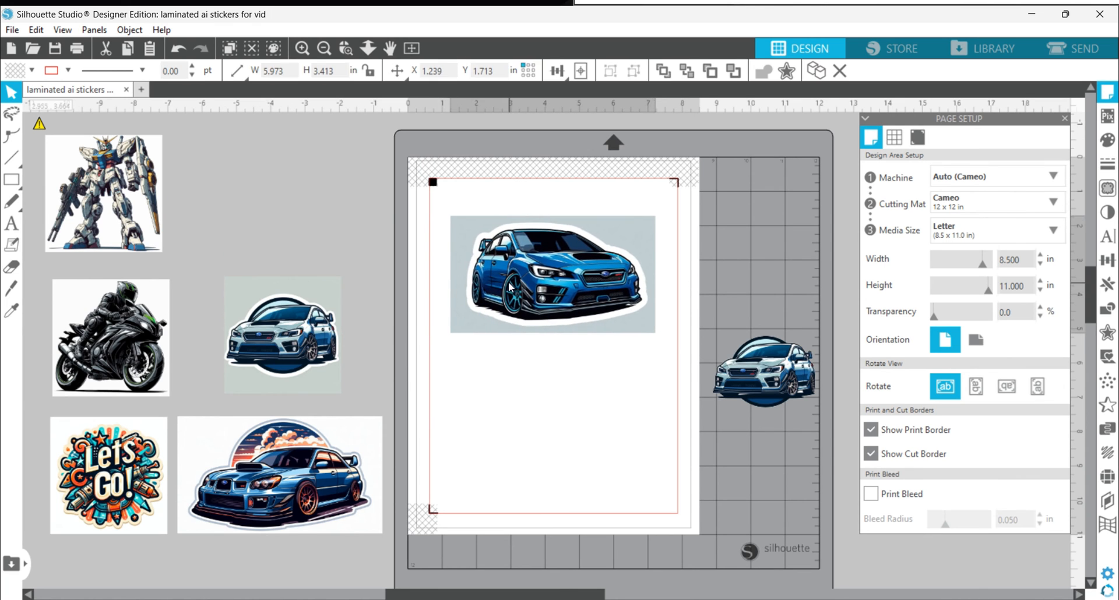
left_click(440, 222)
left_click_drag(589, 292, 195, 188)
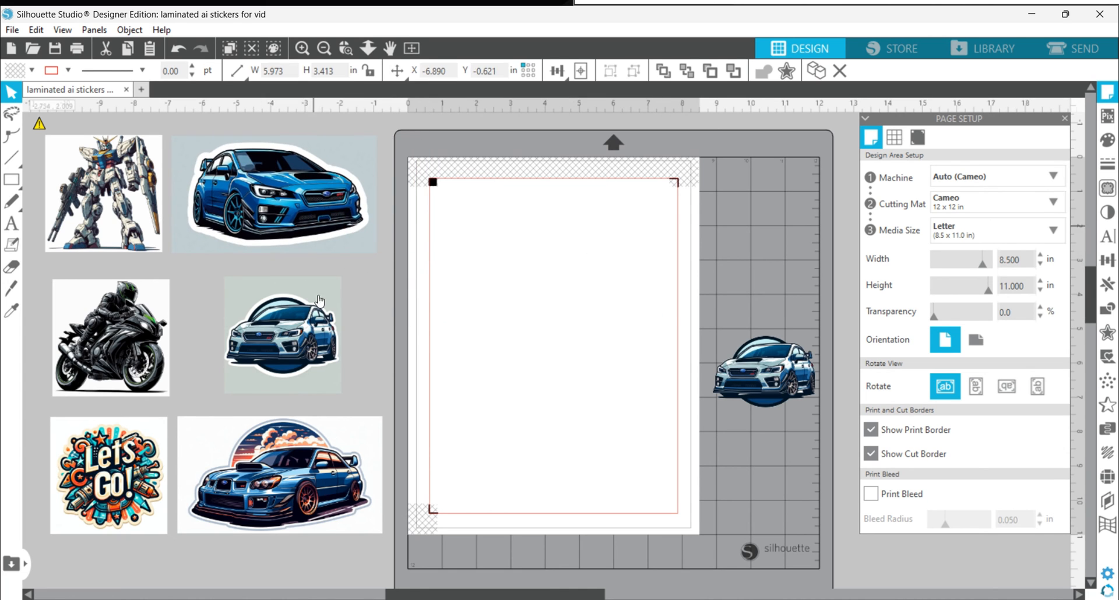
- Move the gray-background car sticker with the round badge onto the page and enlarge it to about 4.79 in square
left_click_drag(310, 309, 535, 286)
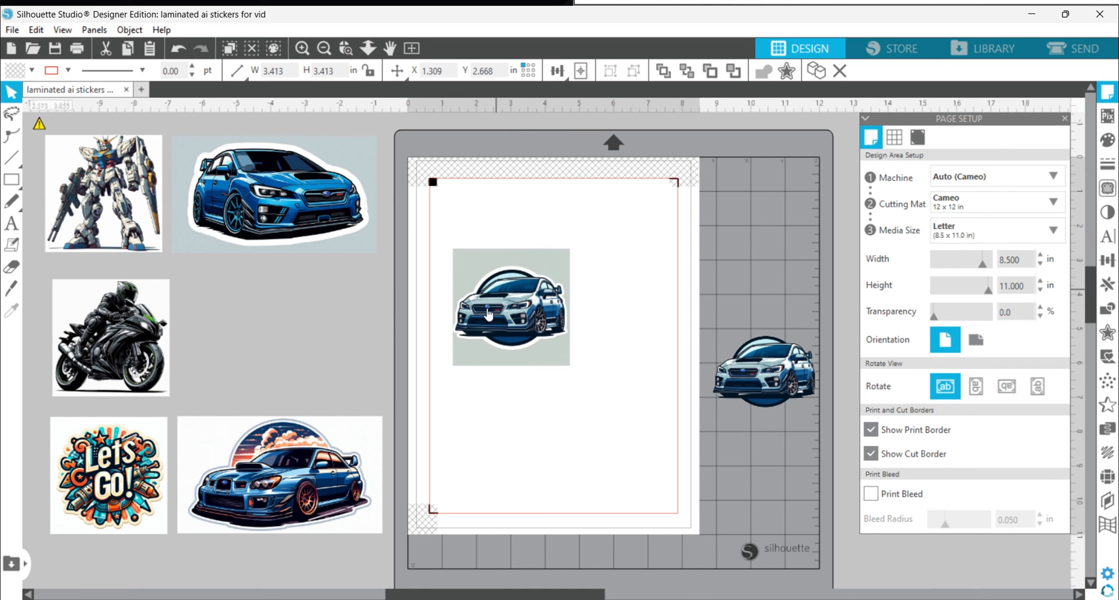
left_click_drag(575, 244, 622, 197)
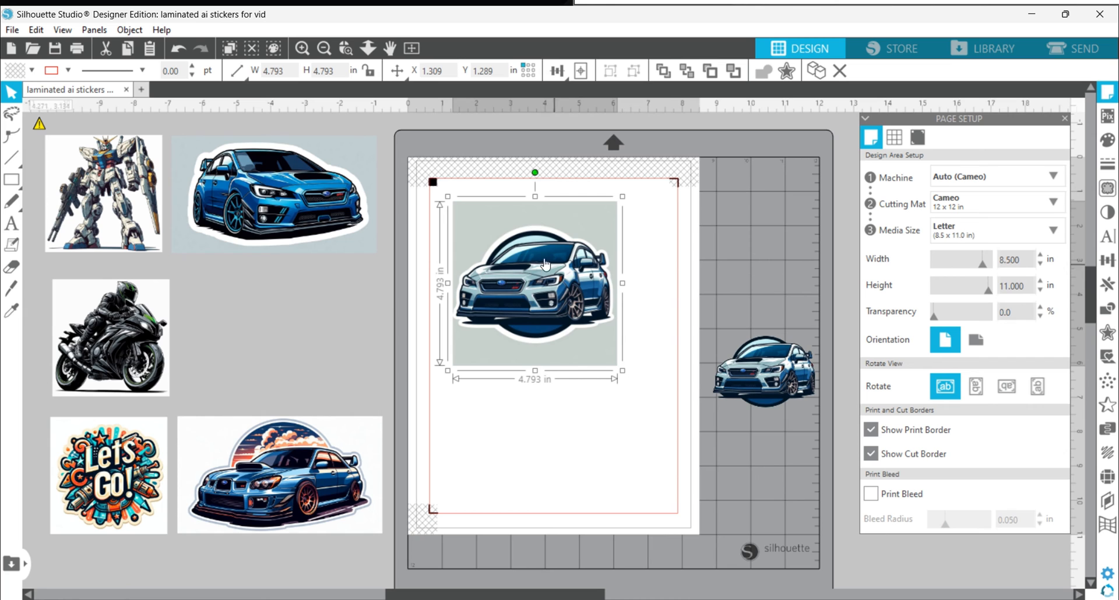
left_click_drag(532, 294, 557, 304)
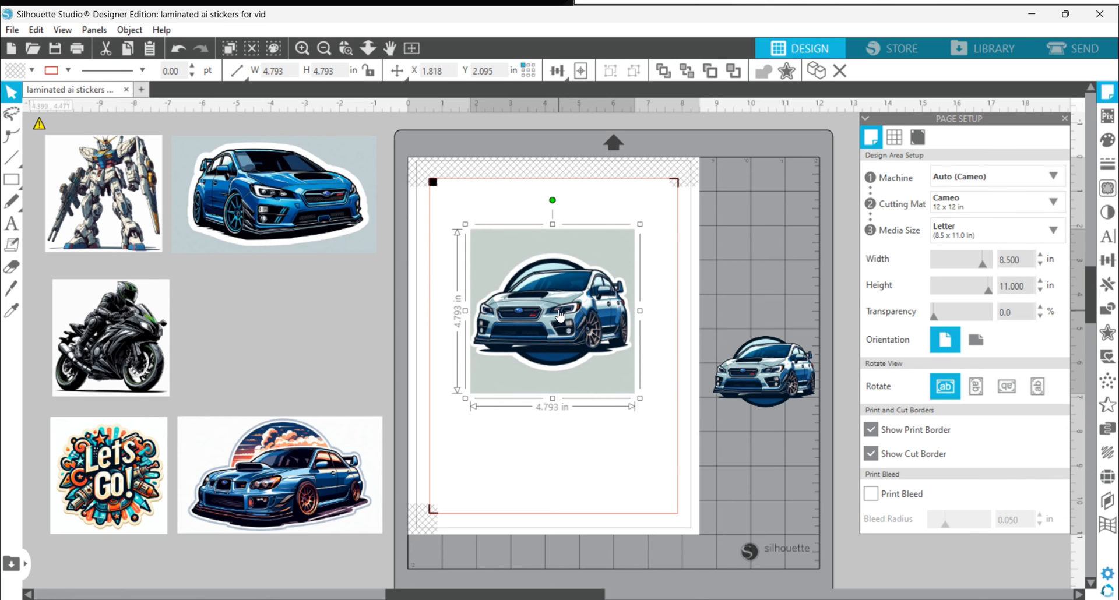
left_click_drag(560, 315, 549, 315)
left_click(657, 489)
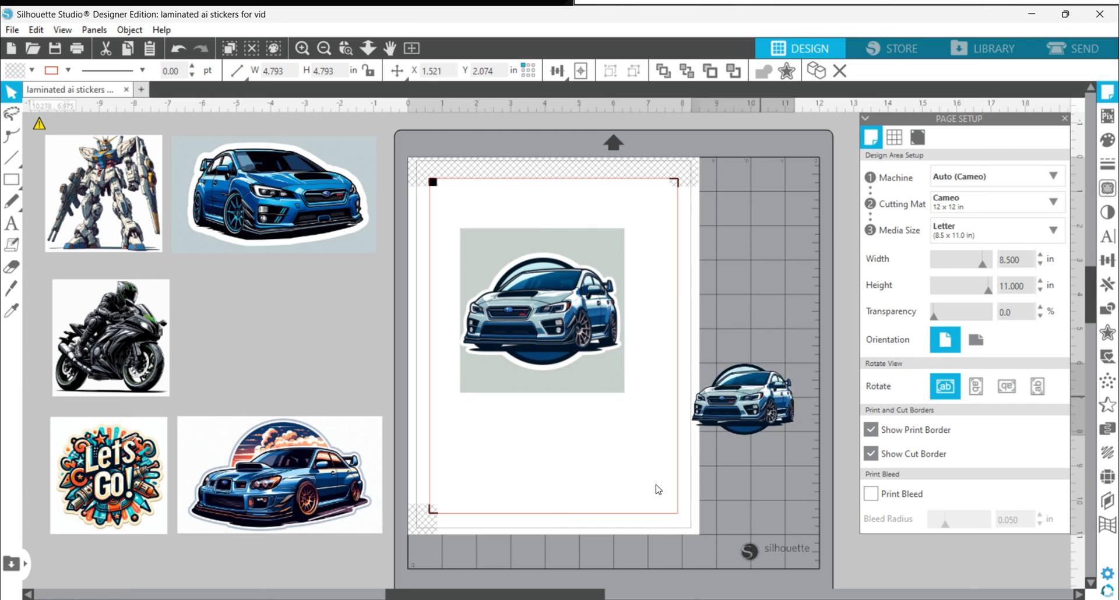
- Move the small cut-out car higher beside the page, and shift the gray-background car image slightly upward on the page
left_click_drag(656, 486, 800, 322)
left_click(583, 473)
mouse_move(585, 338)
left_mouse_down()
mouse_move(328, 356)
mouse_move(570, 299)
mouse_move(573, 319)
left_mouse_up()
left_click(382, 356)
left_click(650, 356)
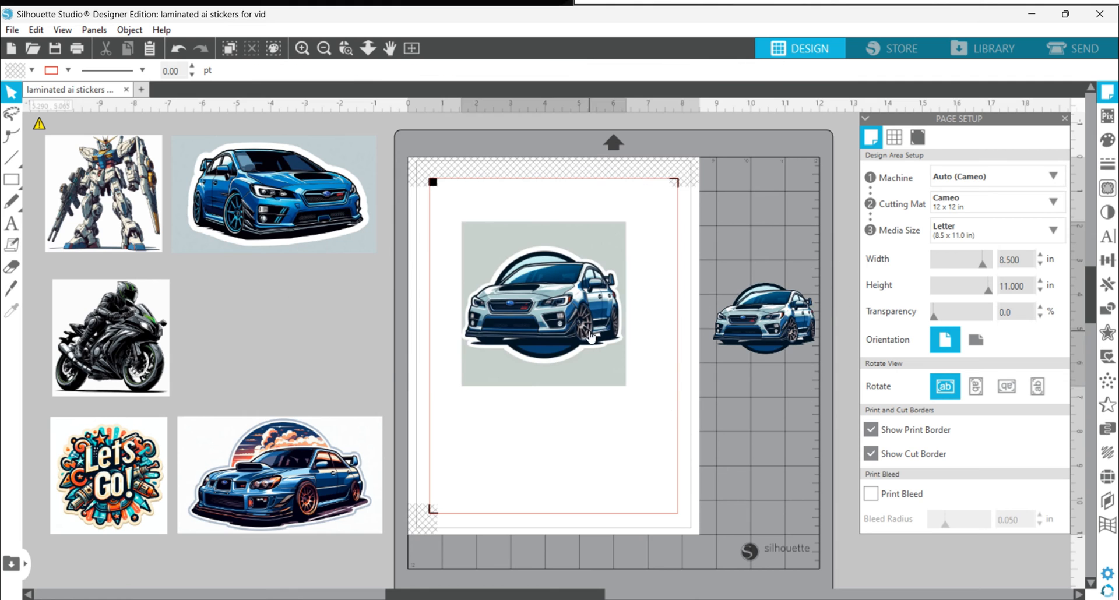
- Enlarge the gray-background car image to about 6.46 in square and center it between the page's side cut borders
left_click(603, 355)
left_click_drag(631, 391, 670, 430)
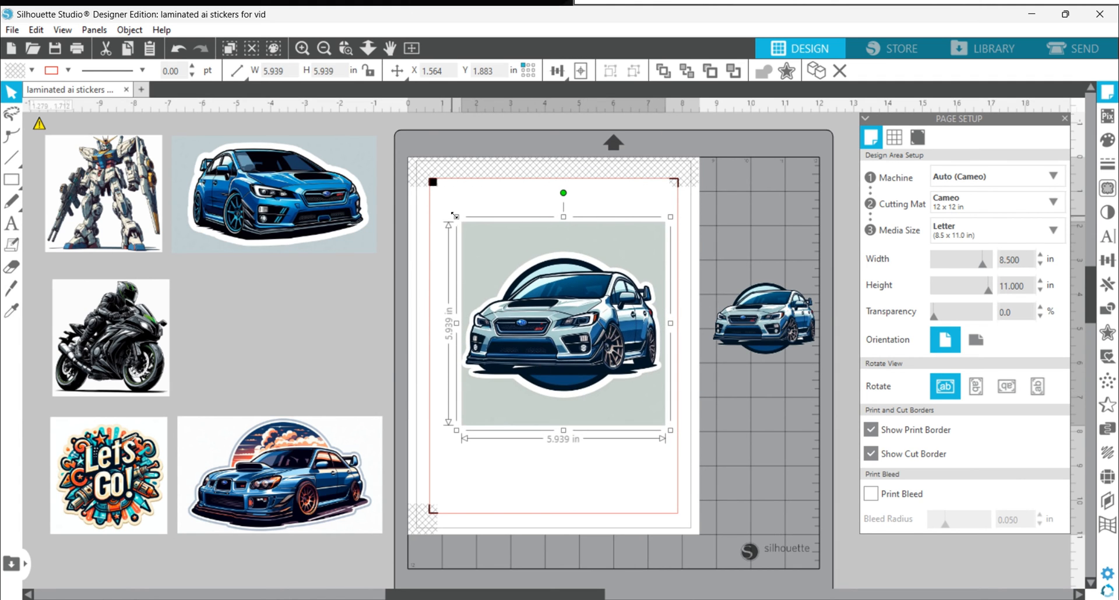
mouse_move(453, 217)
left_mouse_down()
mouse_move(423, 200)
mouse_move(433, 210)
left_mouse_up()
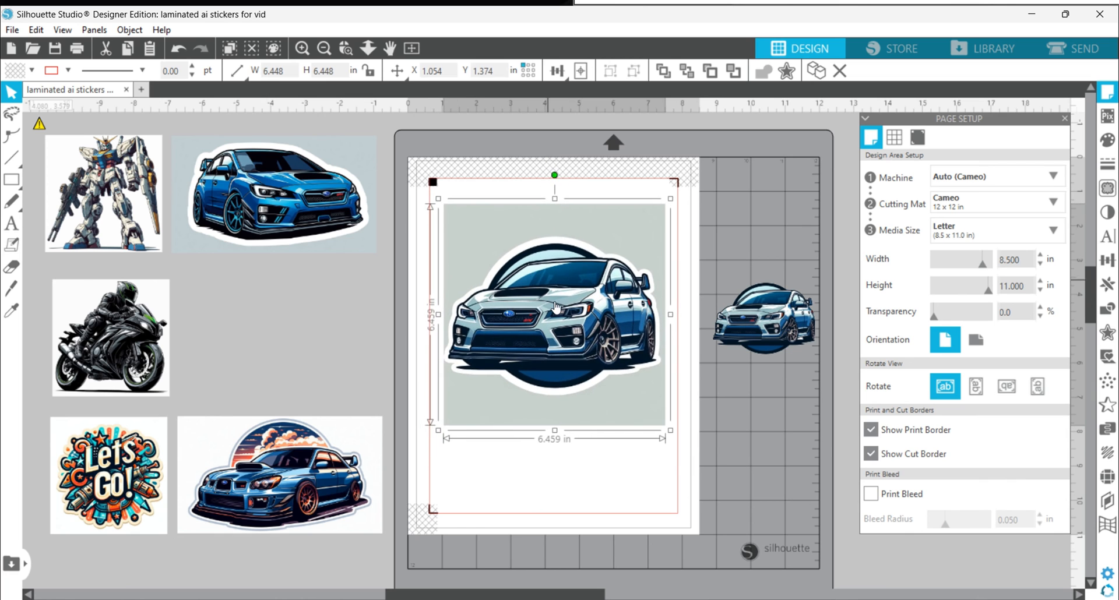
left_click_drag(543, 283, 546, 288)
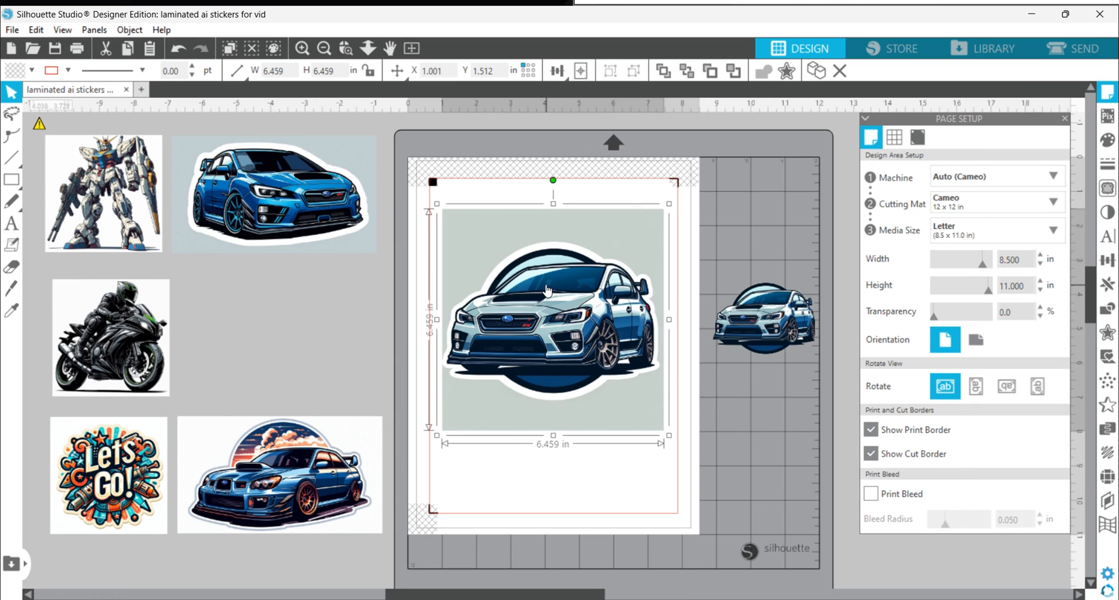
left_click(356, 324)
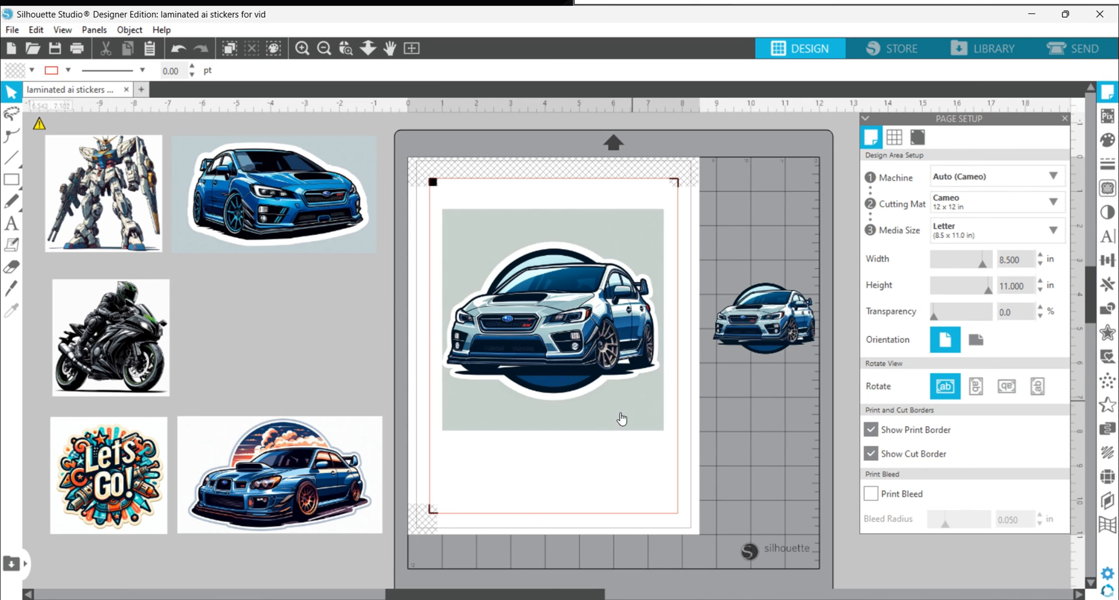
- Compare the send preview's cut lines for the gray-background car and the cut-out car placed temporarily on the page, and return to the design view
left_click(1076, 51)
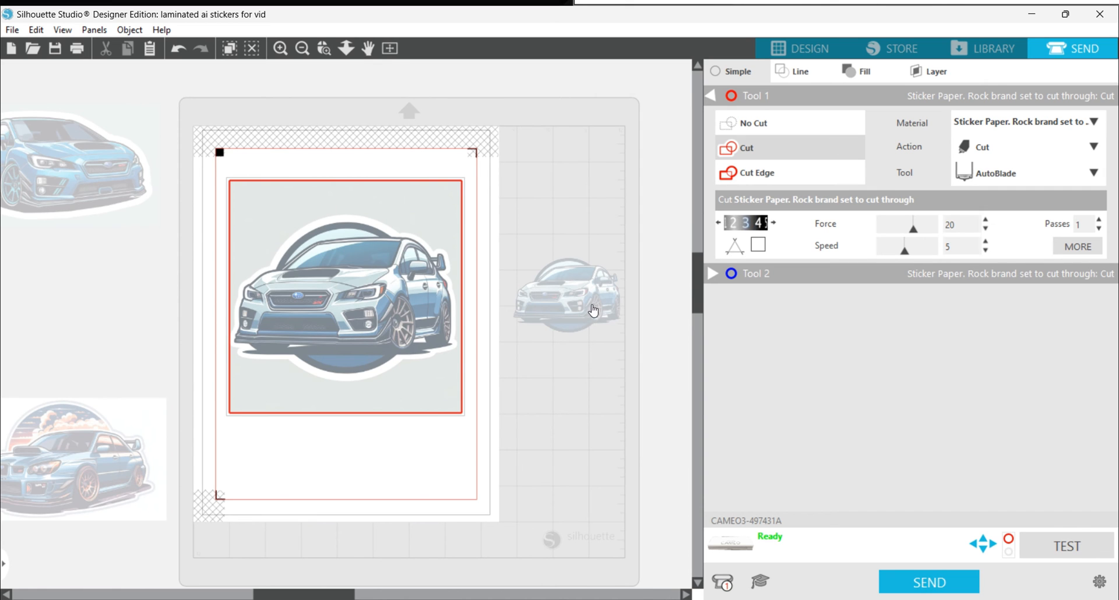
left_click_drag(593, 310, 354, 464)
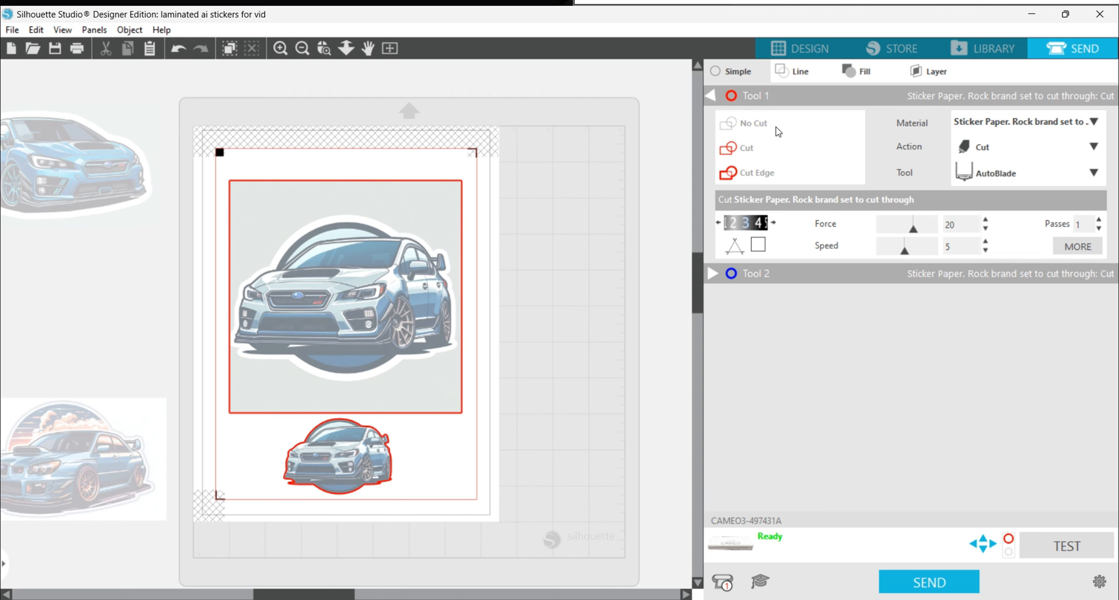
left_click_drag(351, 446, 577, 317)
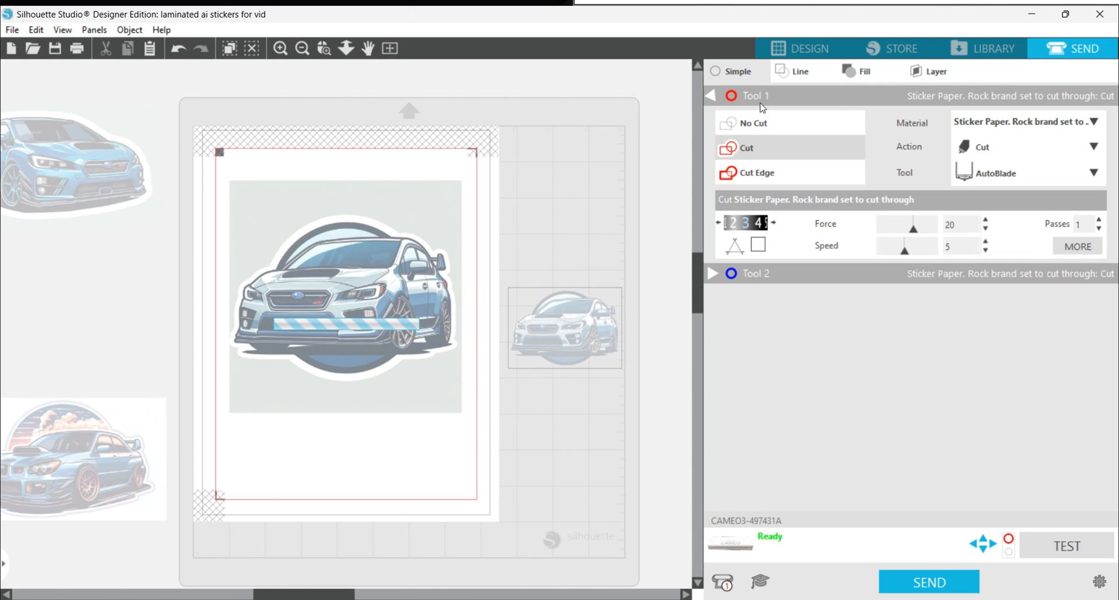
left_click(787, 52)
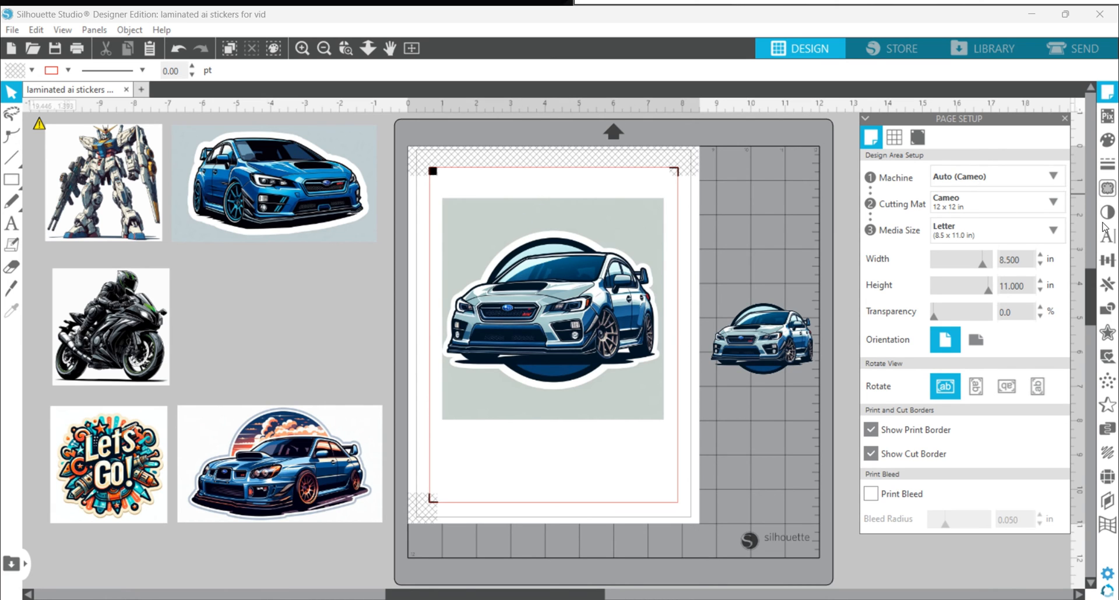
- Start a Trace and select an area of about 6.71 x 5.50 in around the gray-background car on the page
left_click(1107, 189)
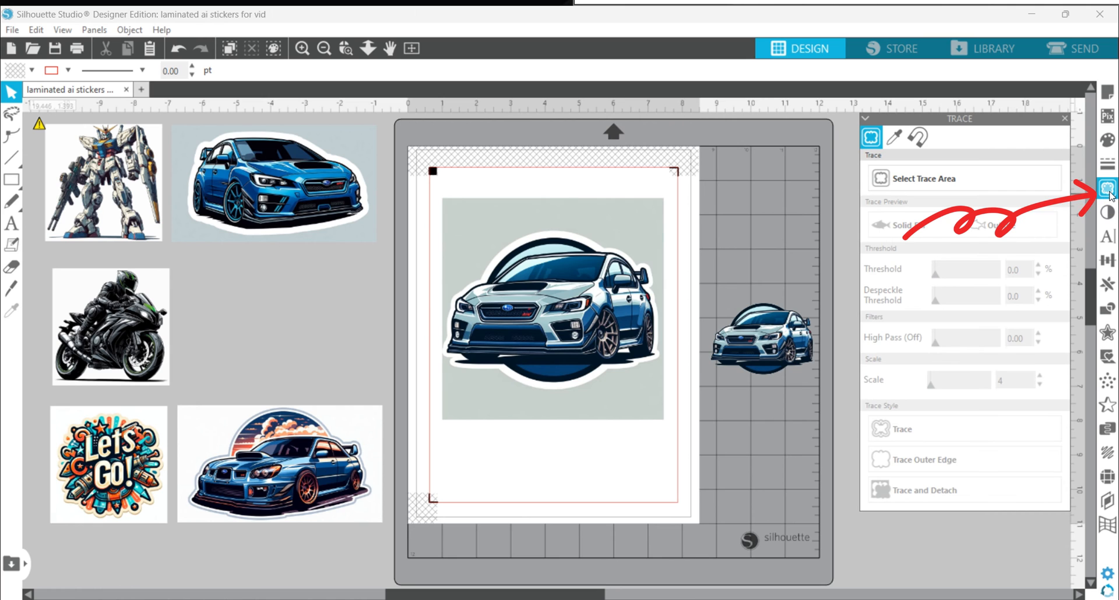
left_click(1111, 195)
left_click(1111, 193)
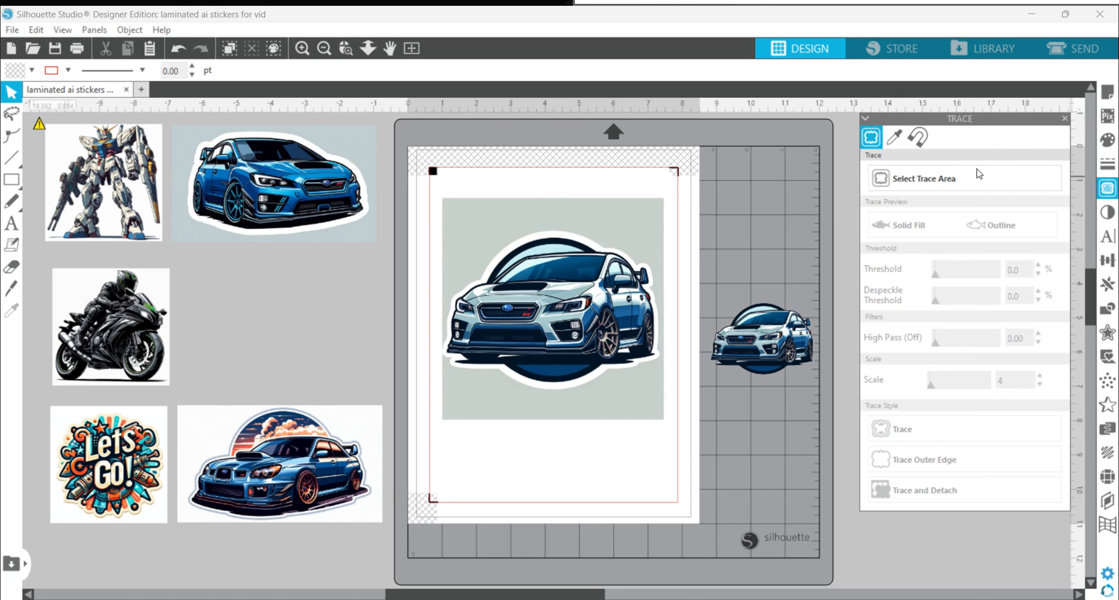
left_click(922, 185)
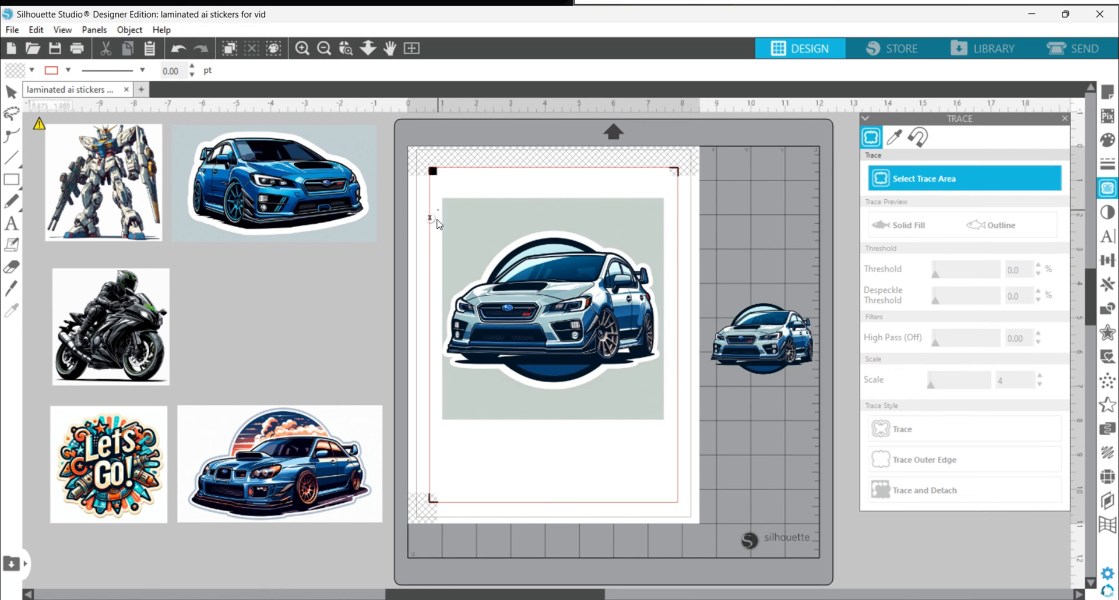
mouse_move(437, 210)
left_mouse_down()
mouse_move(445, 336)
mouse_move(485, 403)
mouse_move(669, 404)
left_mouse_up()
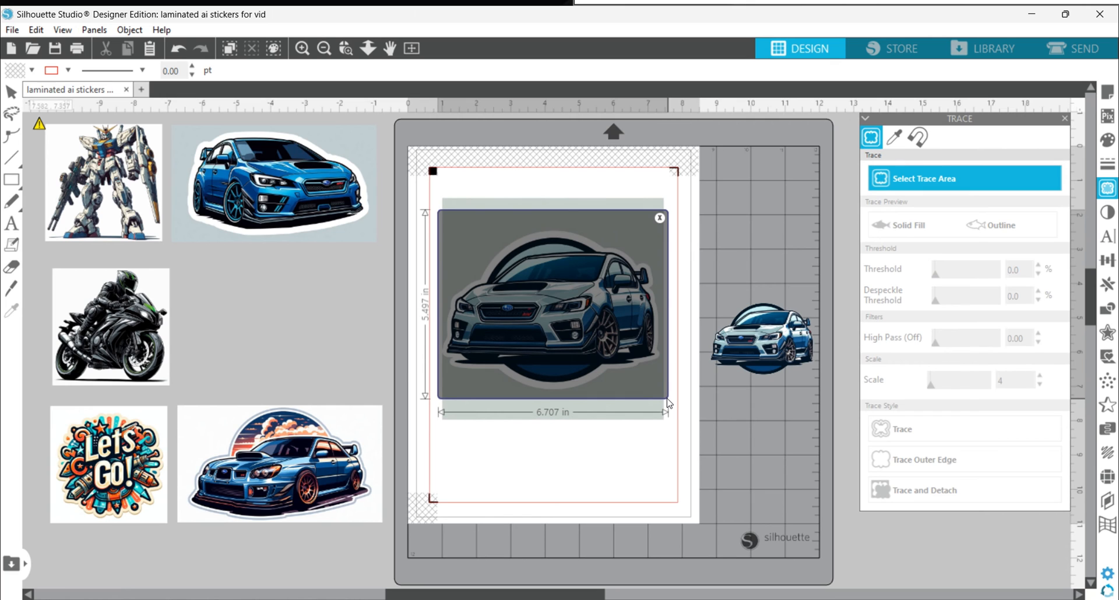
left_click_drag(668, 404, 668, 404)
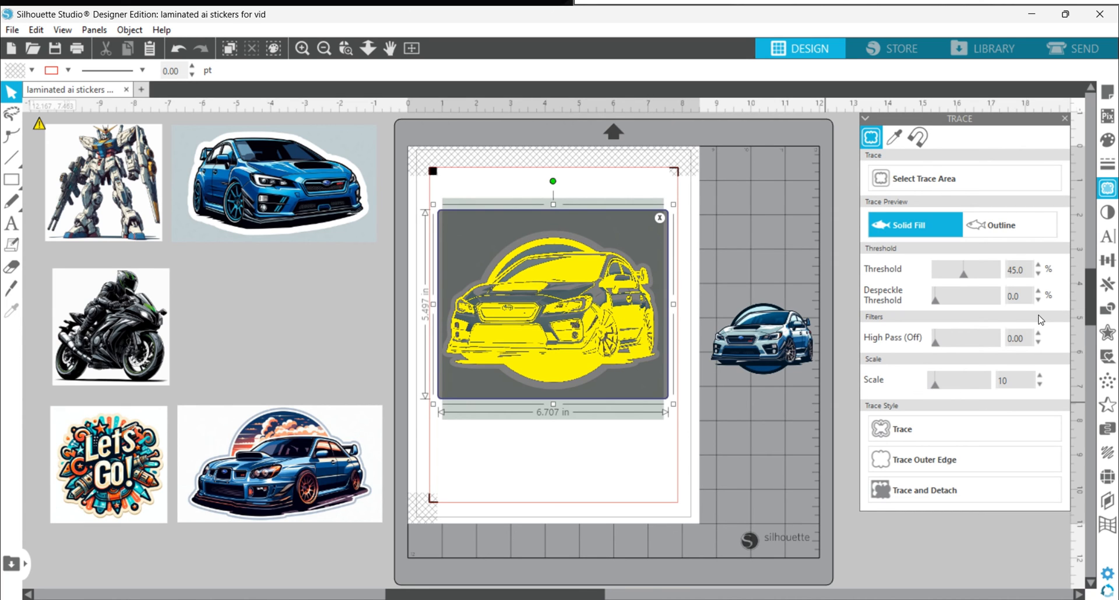
- Try trace thresholds of 60% and 80%, settle on 78%, and move the small cut-out car slightly higher beside the page
left_click_drag(966, 278, 968, 278)
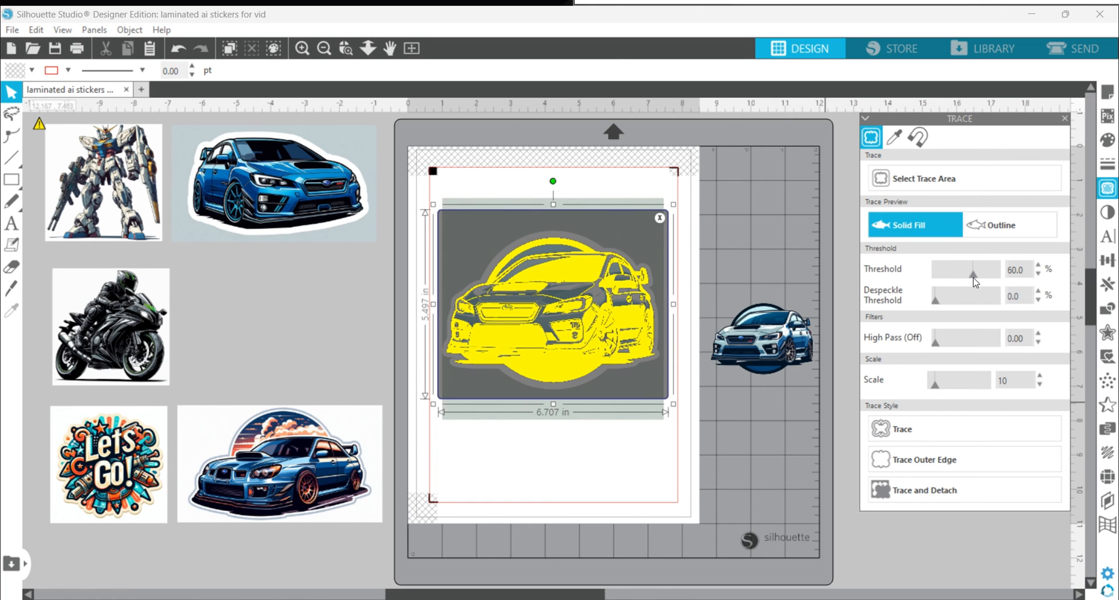
left_click_drag(978, 278, 984, 280)
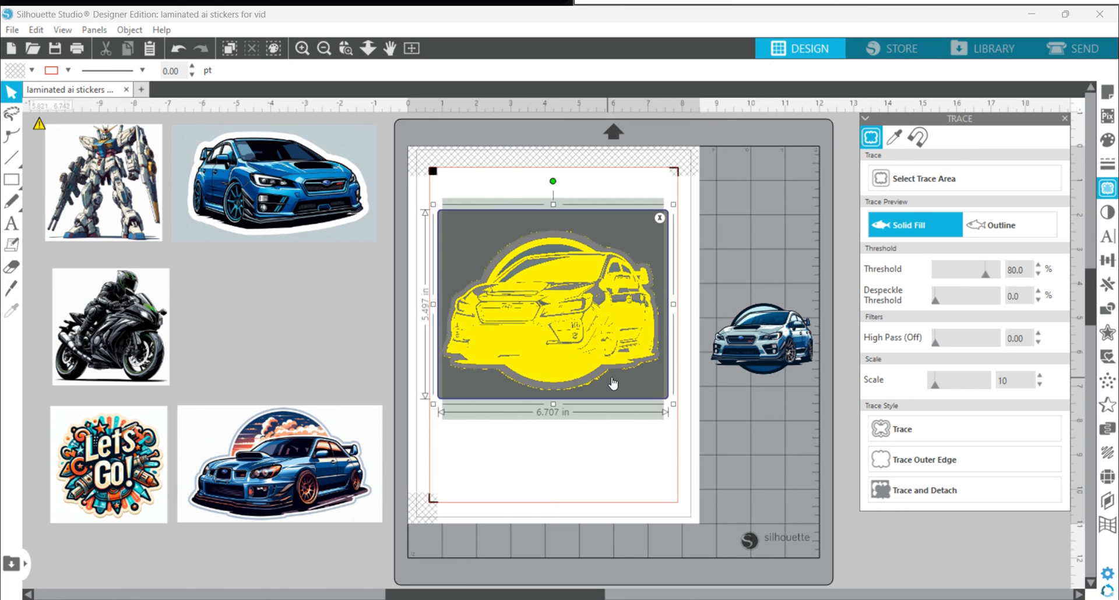
left_click(1039, 274)
left_click(1038, 273)
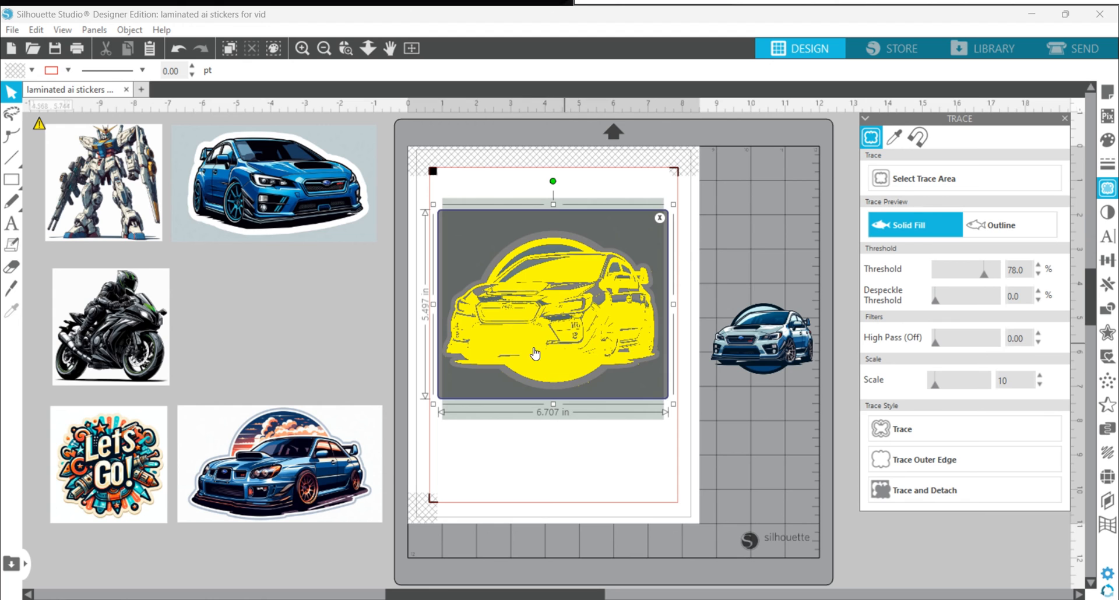
mouse_move(768, 325)
left_mouse_down()
mouse_move(759, 302)
mouse_move(768, 305)
left_mouse_up()
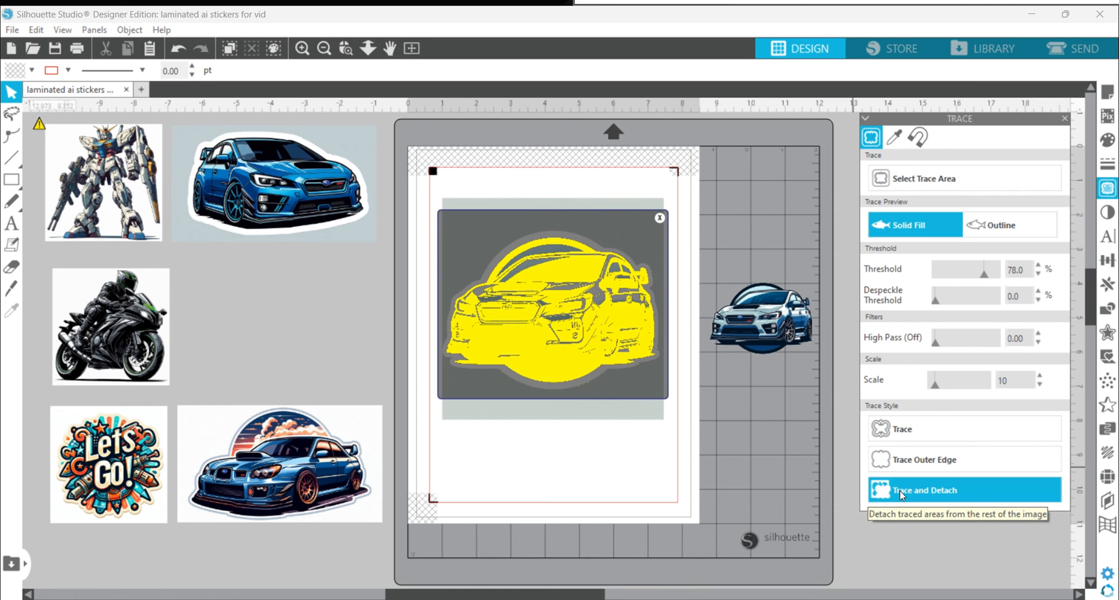
- Trace and detach the car from its gray background and move the detached car off the page, below the small cut-out car
left_click(927, 496)
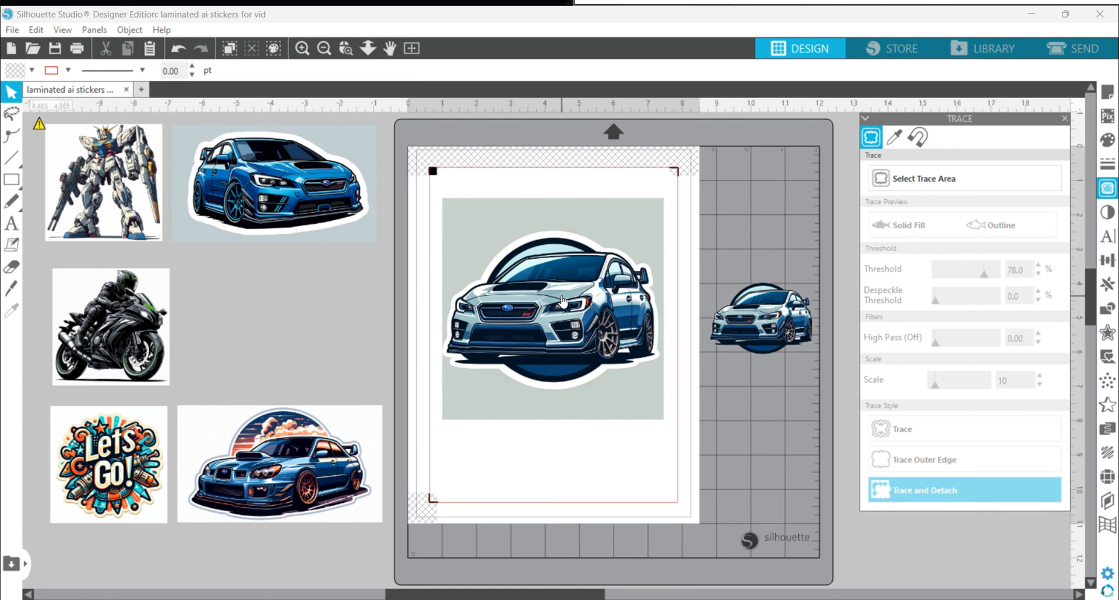
mouse_move(563, 301)
left_mouse_down()
mouse_move(624, 329)
mouse_move(744, 428)
mouse_move(860, 425)
mouse_move(724, 417)
mouse_move(710, 447)
mouse_move(729, 415)
mouse_move(850, 387)
mouse_move(757, 408)
mouse_move(846, 419)
left_mouse_up()
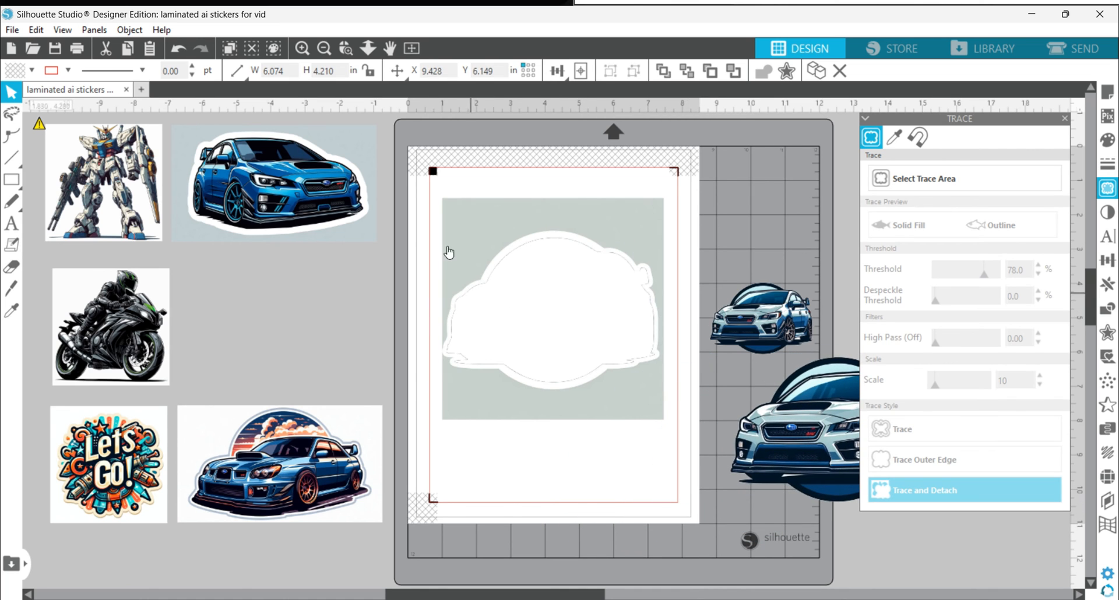
left_click_drag(595, 217, 594, 213)
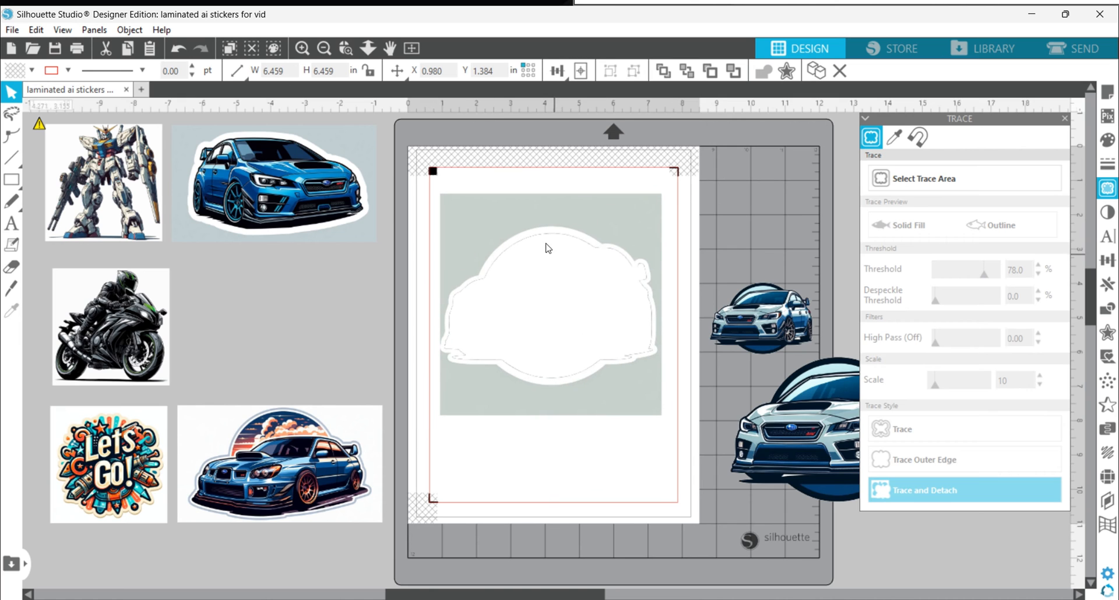
left_click(599, 367)
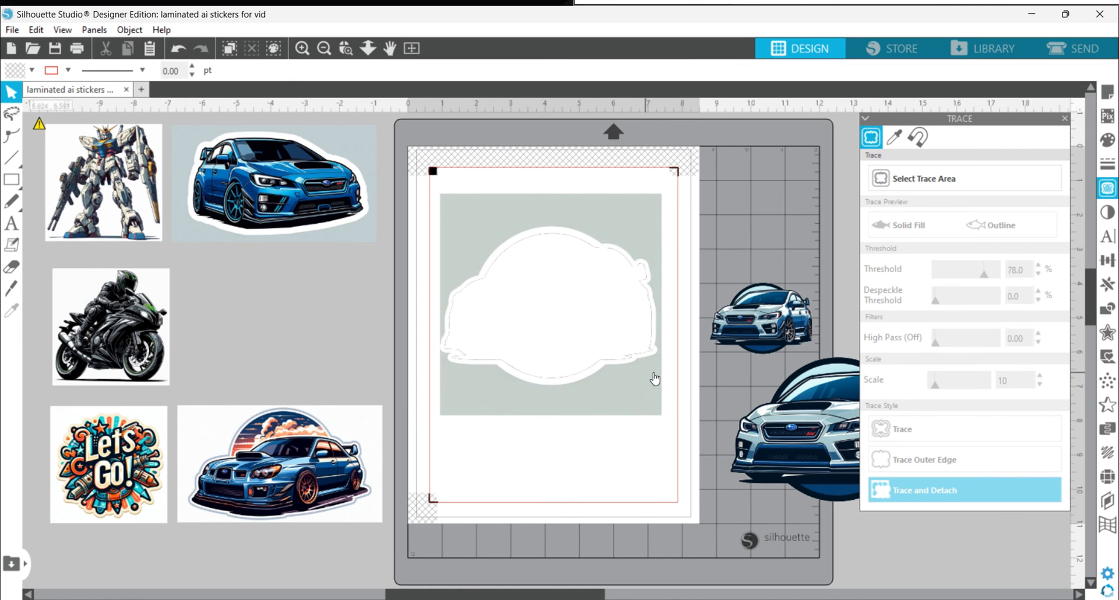
left_click_drag(772, 438, 817, 420)
left_click(629, 473)
left_click(600, 424)
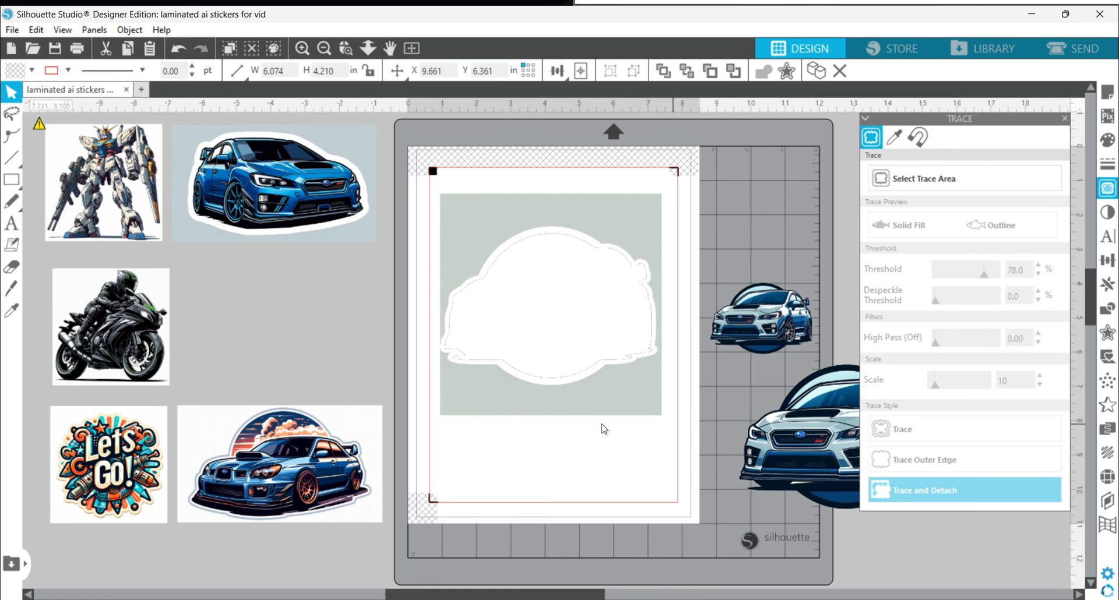
- Delete the leftover gray background with its trace remnants and move the detached car back onto the page
left_click_drag(671, 465, 522, 270)
left_click_drag(678, 457, 413, 160)
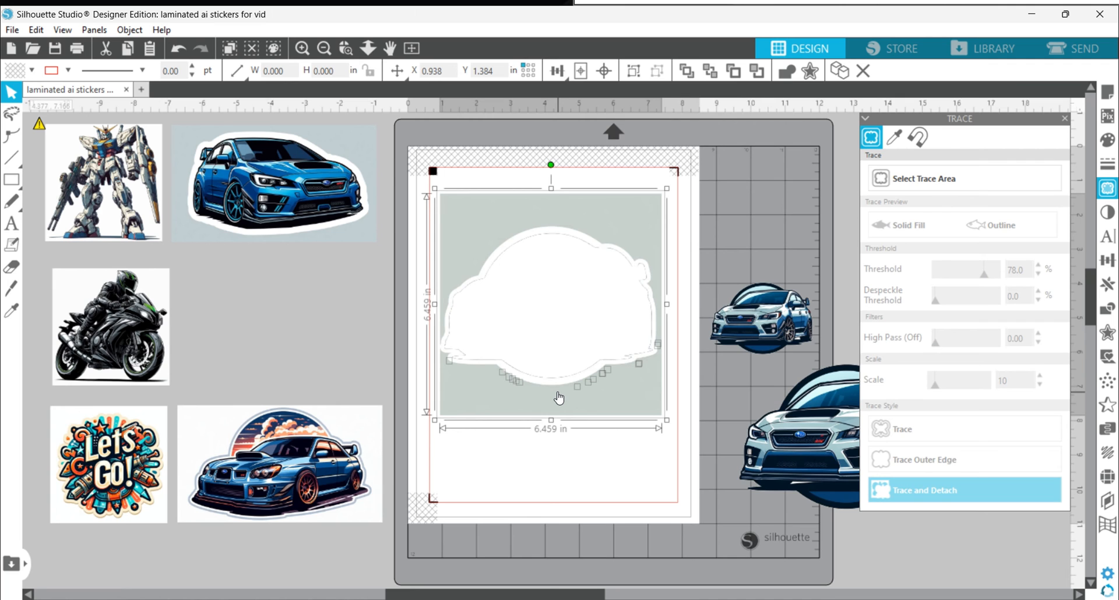
key("Delete")
left_click_drag(835, 439, 563, 313)
double_click(543, 303)
double_click(571, 401)
key("Escape")
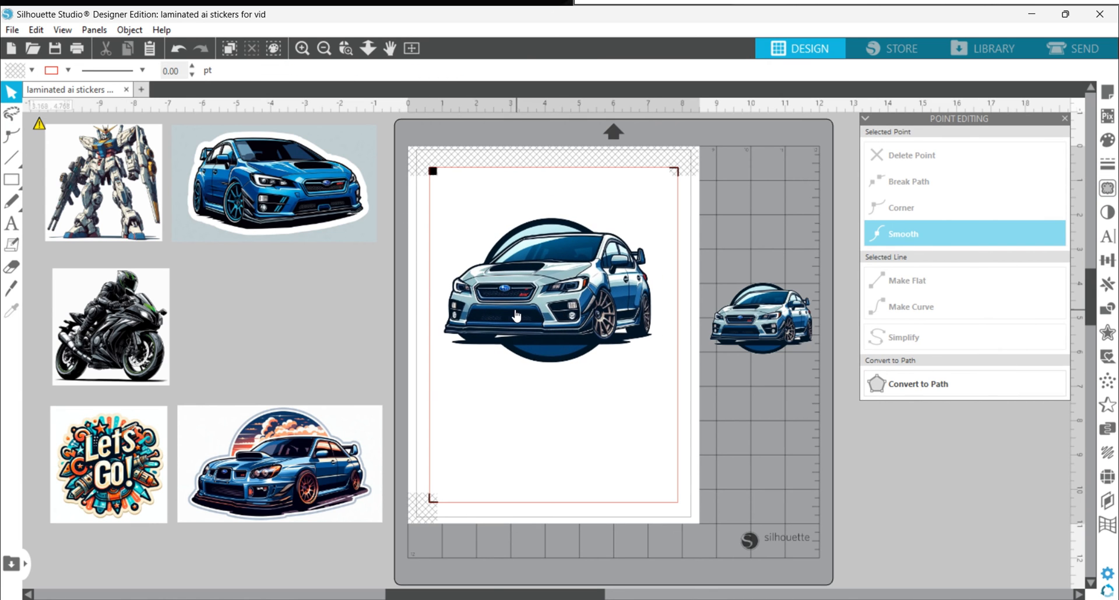
- Inspect the detached car's cut lines in the send preview and return to the design view
left_click(1072, 44)
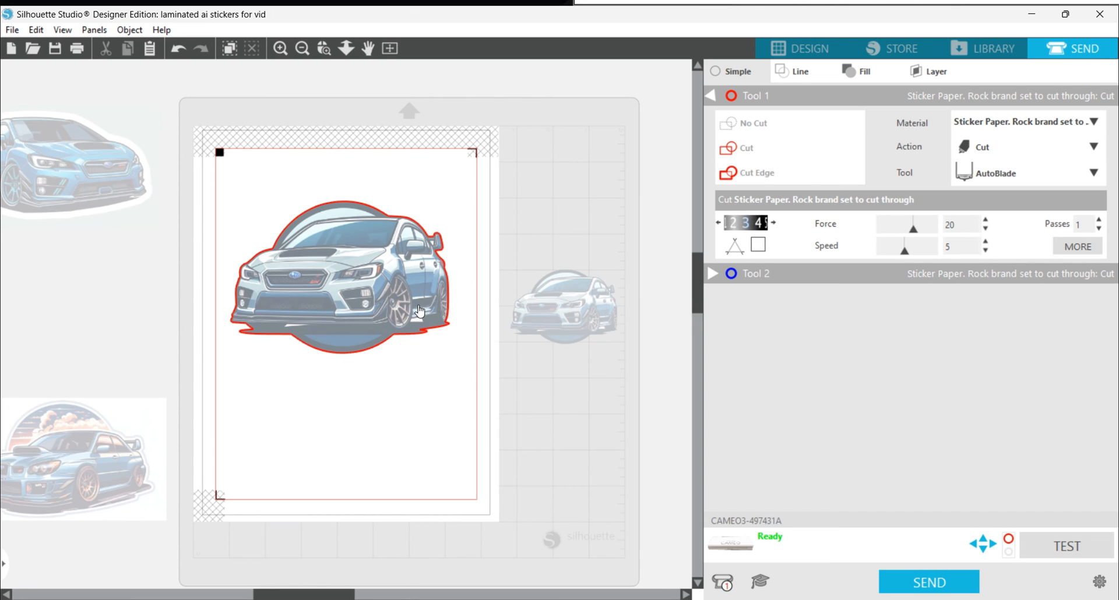
left_click(420, 312)
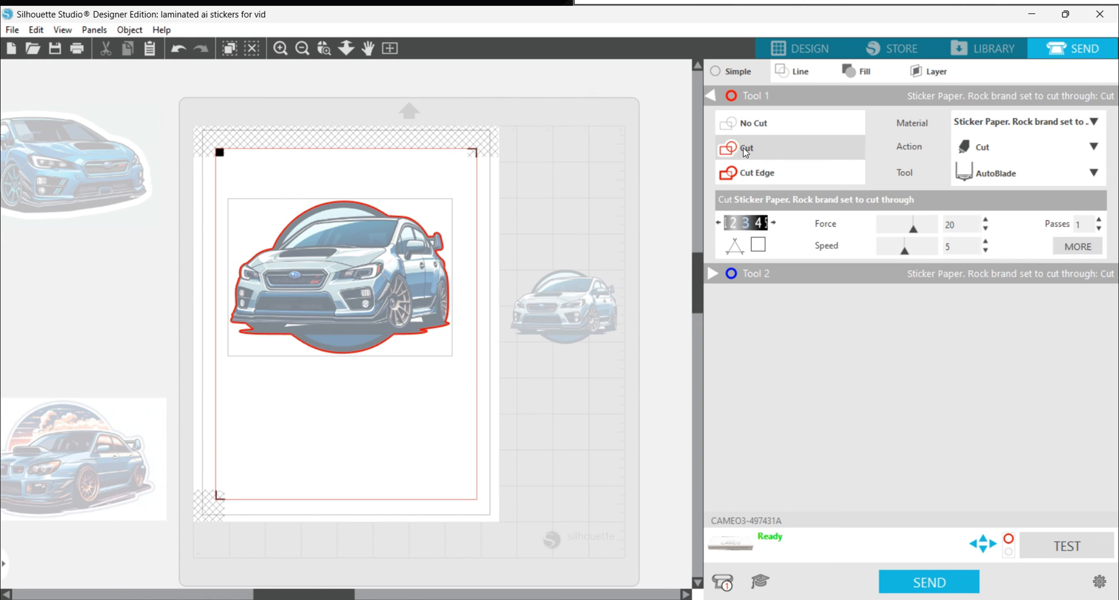
left_click(797, 52)
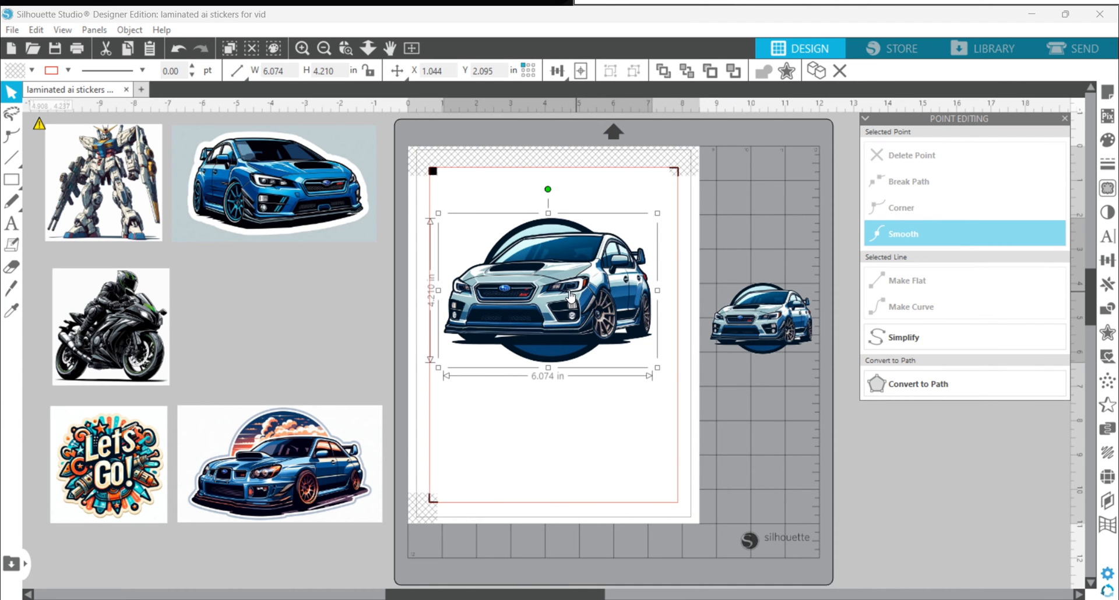
- Reposition the white-outlined blue car image slightly closer to the page, beside the robot image
left_click_drag(274, 175, 280, 266)
left_click(398, 207)
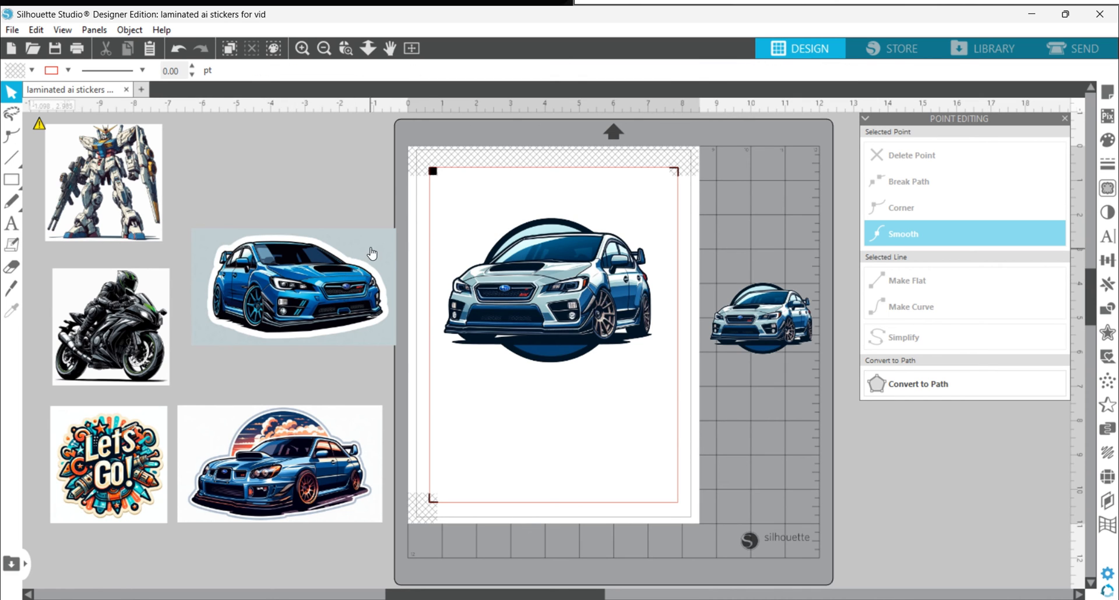
left_click_drag(305, 282, 289, 191)
left_click(465, 246)
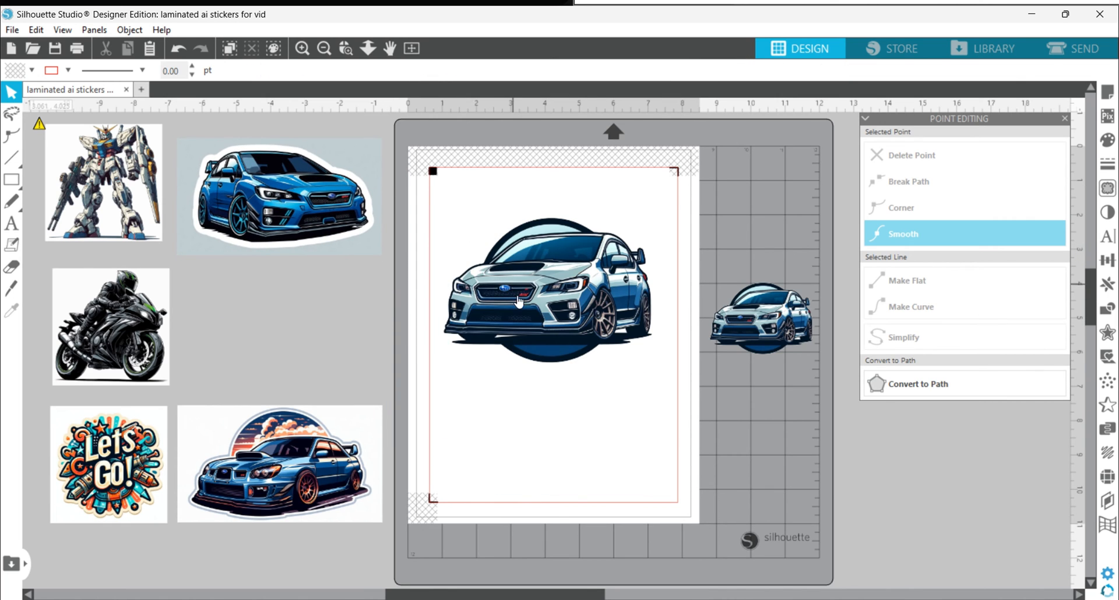
- Shrink the detached car and park it beside the page, above the small cut-out car shifted slightly right
left_click_drag(519, 300, 517, 280)
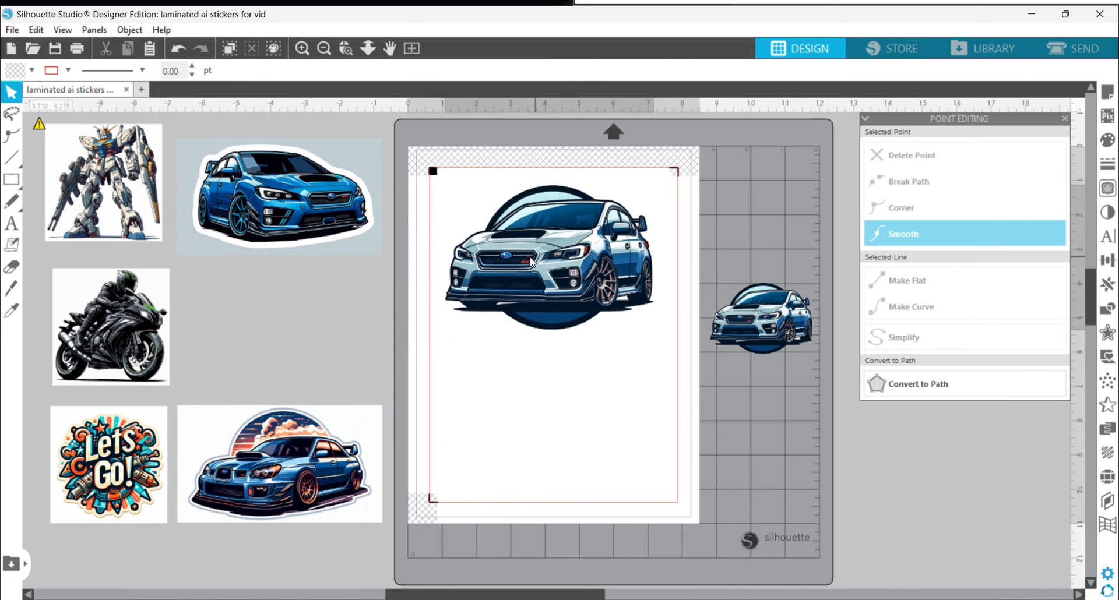
left_click(587, 260)
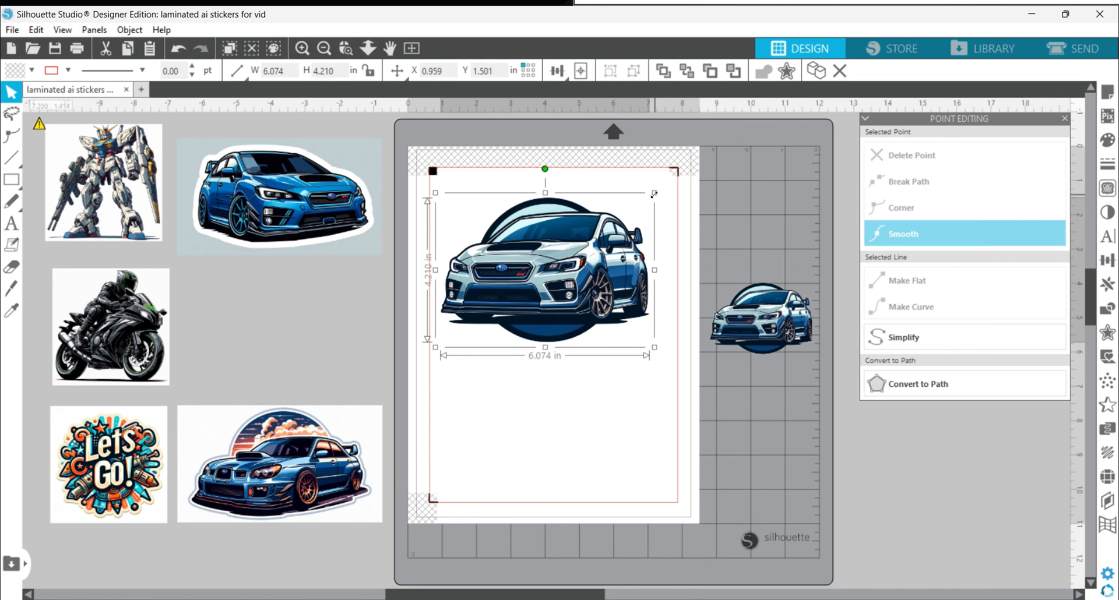
left_click_drag(653, 194, 564, 255)
left_click_drag(501, 306, 775, 229)
left_click_drag(777, 317, 812, 316)
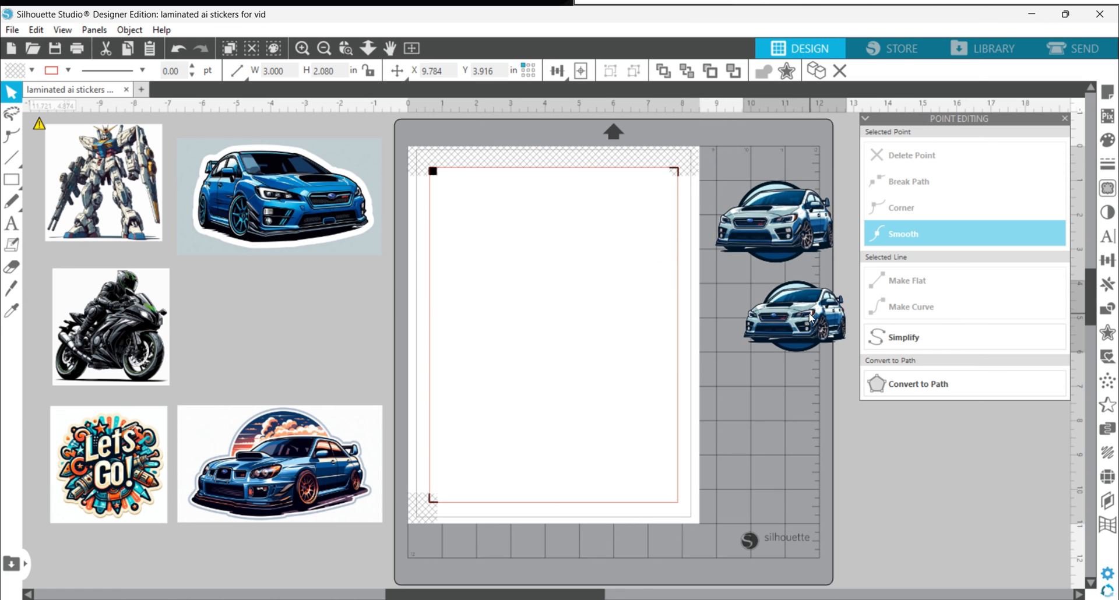
- Place the Lets Go! image on the page and enlarge it to about 7.5 in square
left_click_drag(106, 454, 544, 274)
key("Escape")
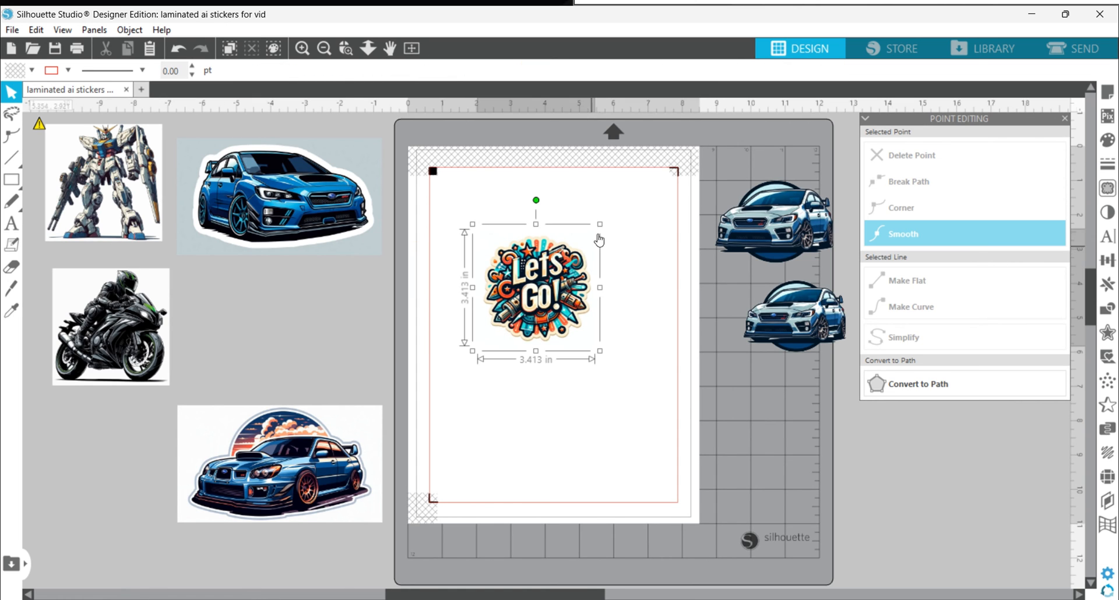
left_click_drag(600, 224, 679, 145)
left_click_drag(612, 248, 575, 327)
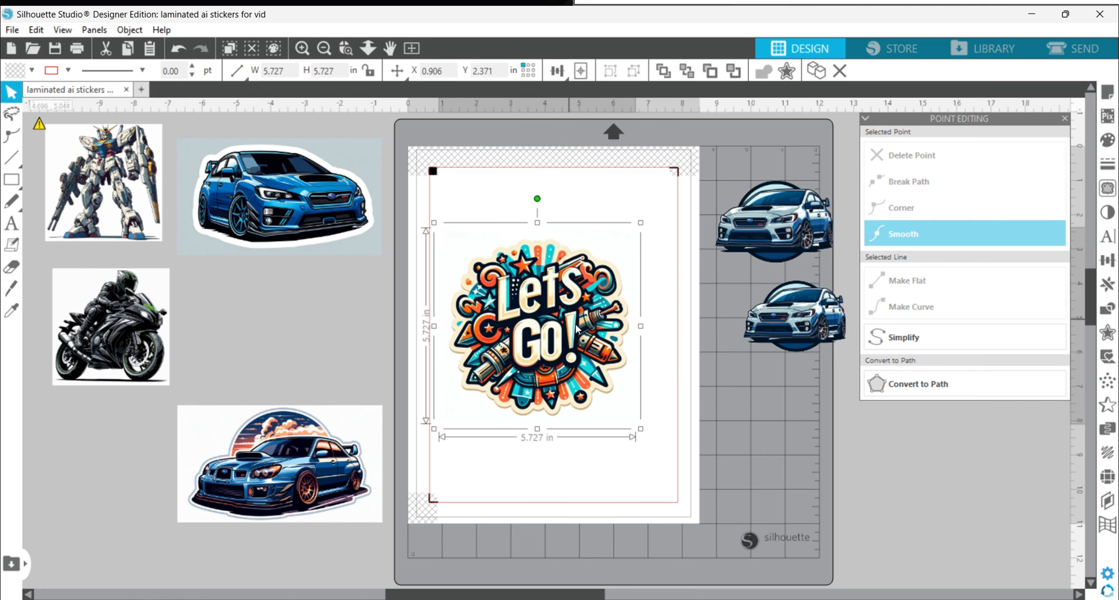
left_click_drag(639, 428, 703, 486)
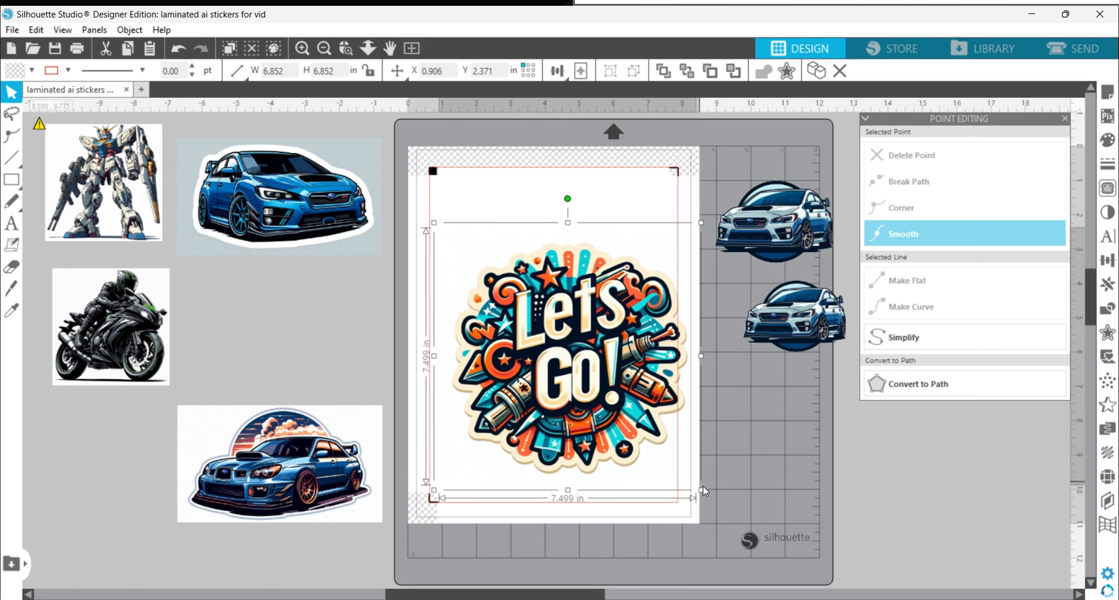
- Move the sunset car image farther from the page and reposition the Lets Go! image across the middle of the page
left_click_drag(443, 476, 160, 498)
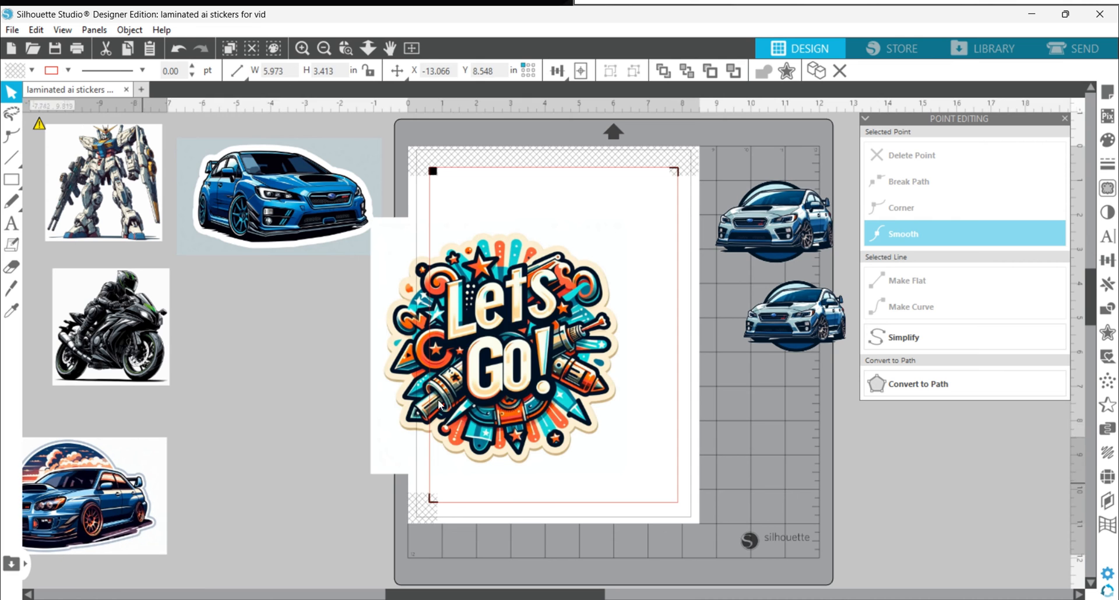
left_click_drag(558, 365, 346, 417)
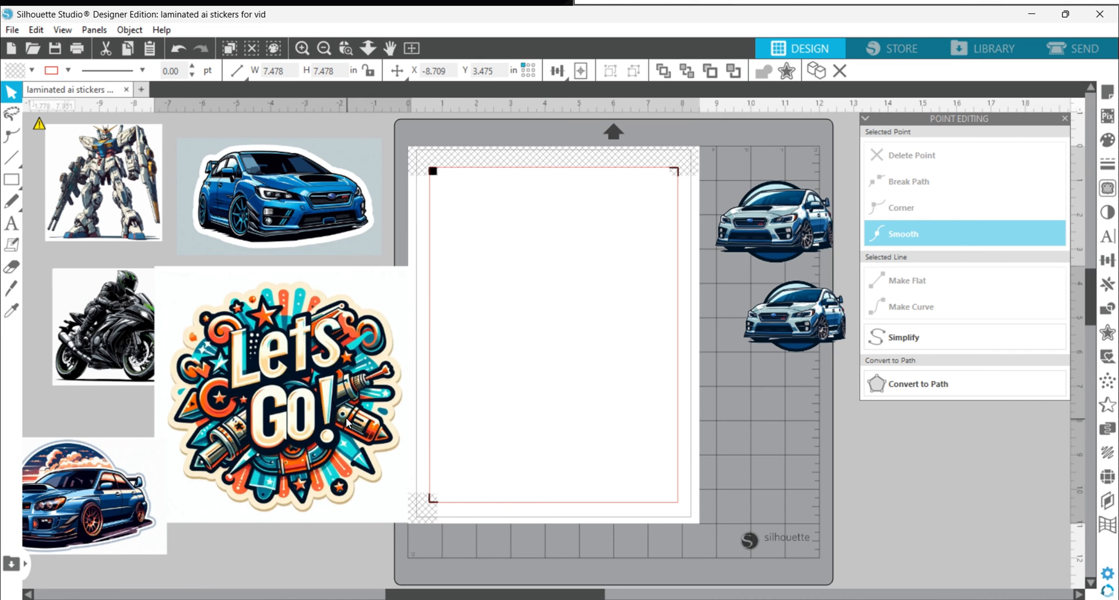
left_click(252, 262)
left_click_drag(241, 391, 506, 317)
left_click(506, 318)
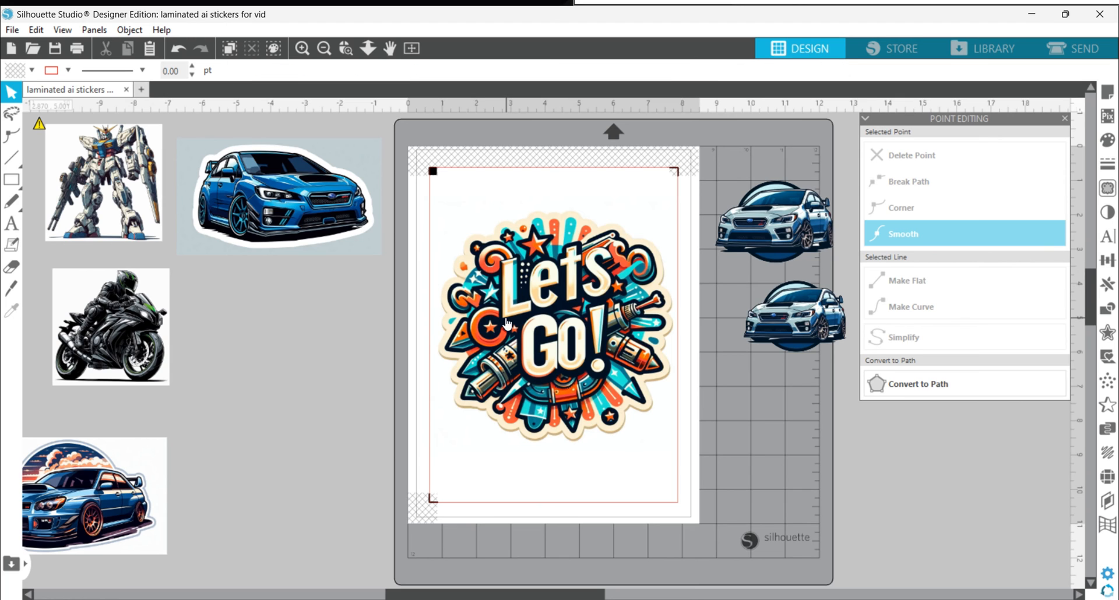
left_click(506, 324)
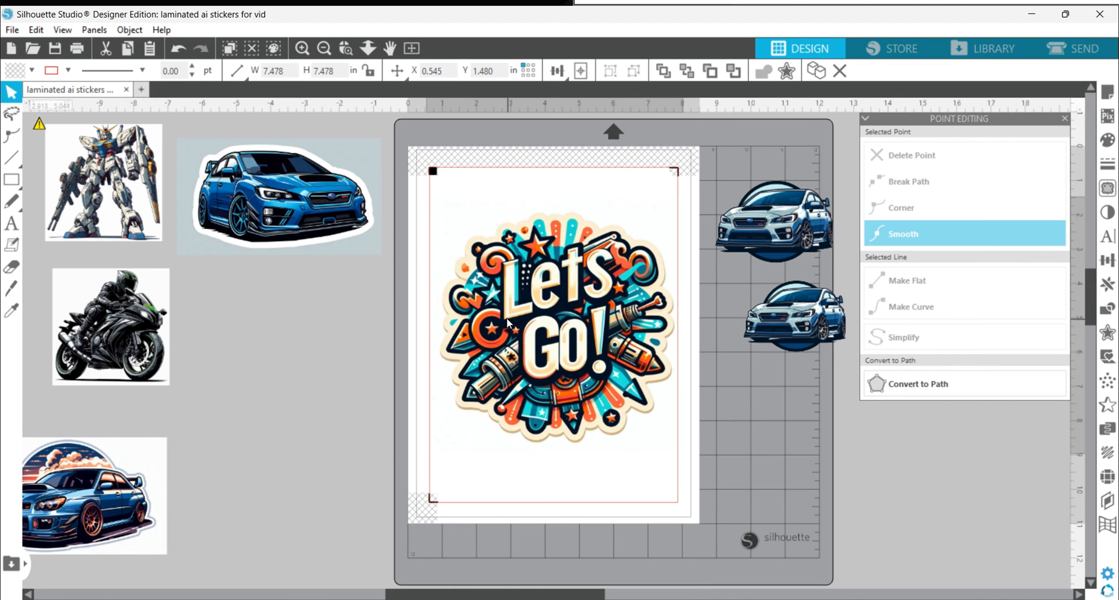
left_click(508, 328)
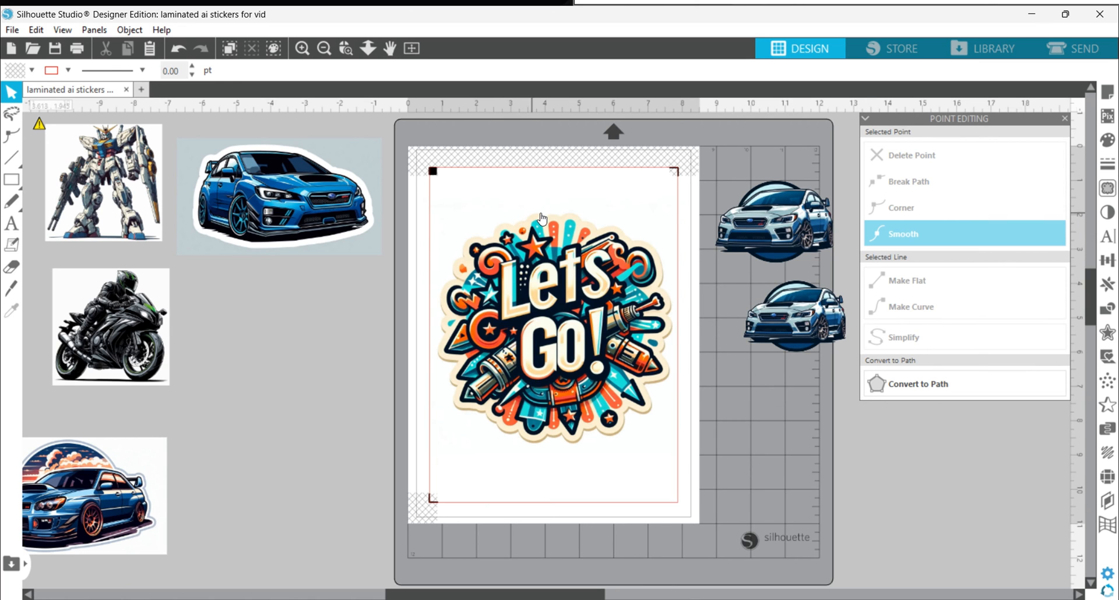
- Set the Lets Go! image to Cut, inspect its cut lines in the send preview, and return to the design view
left_click(1059, 51)
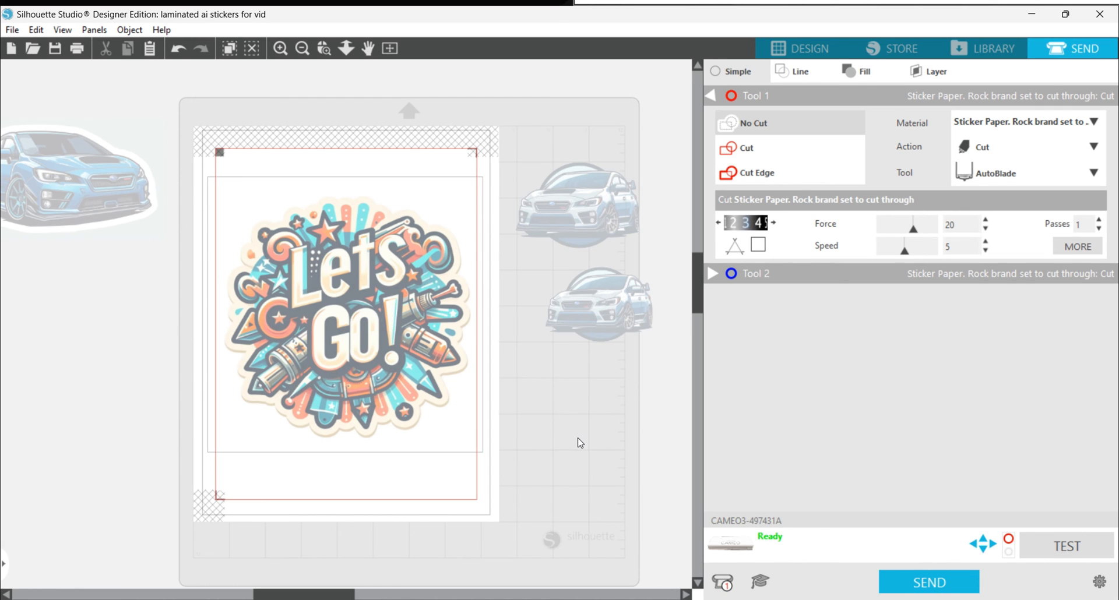
left_click(744, 148)
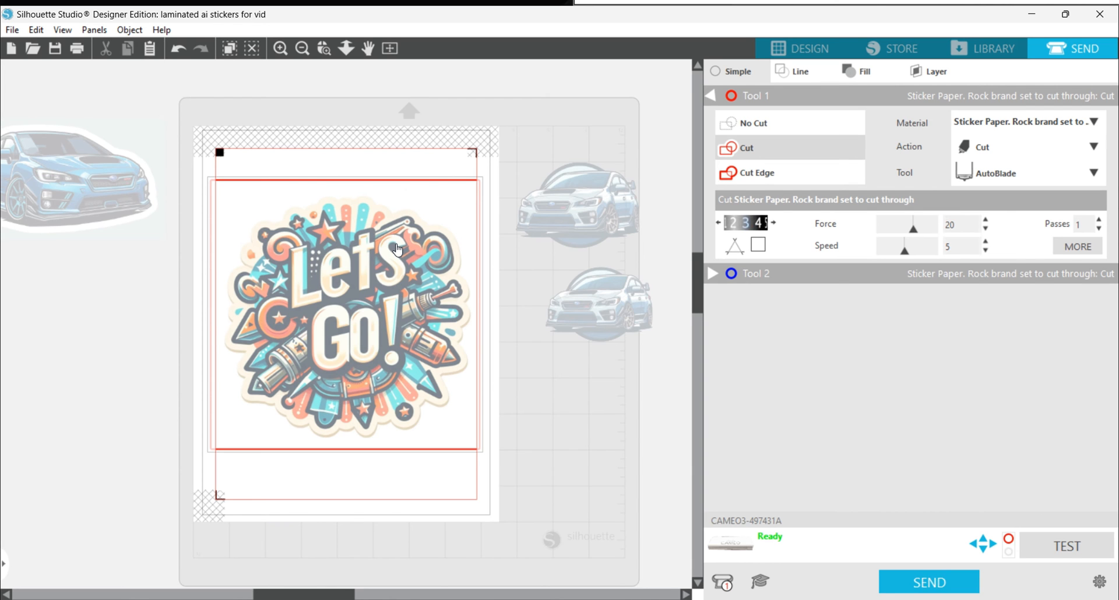
left_click(799, 49)
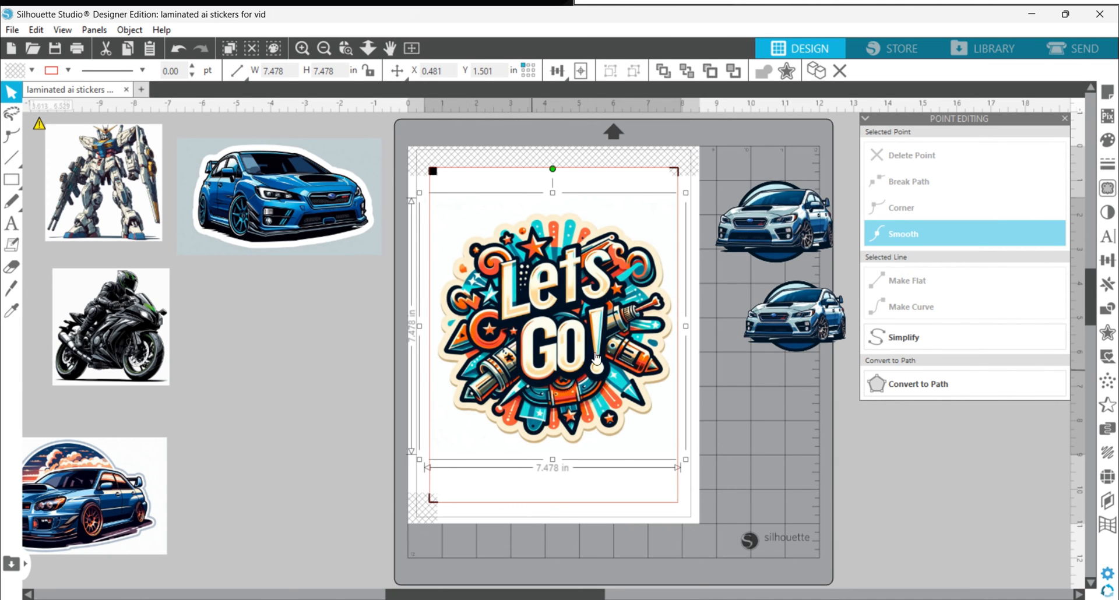
- Reduce the Lets Go! image to about 6.9 in square and center it between the page's side cut borders
left_click_drag(518, 285, 327, 382)
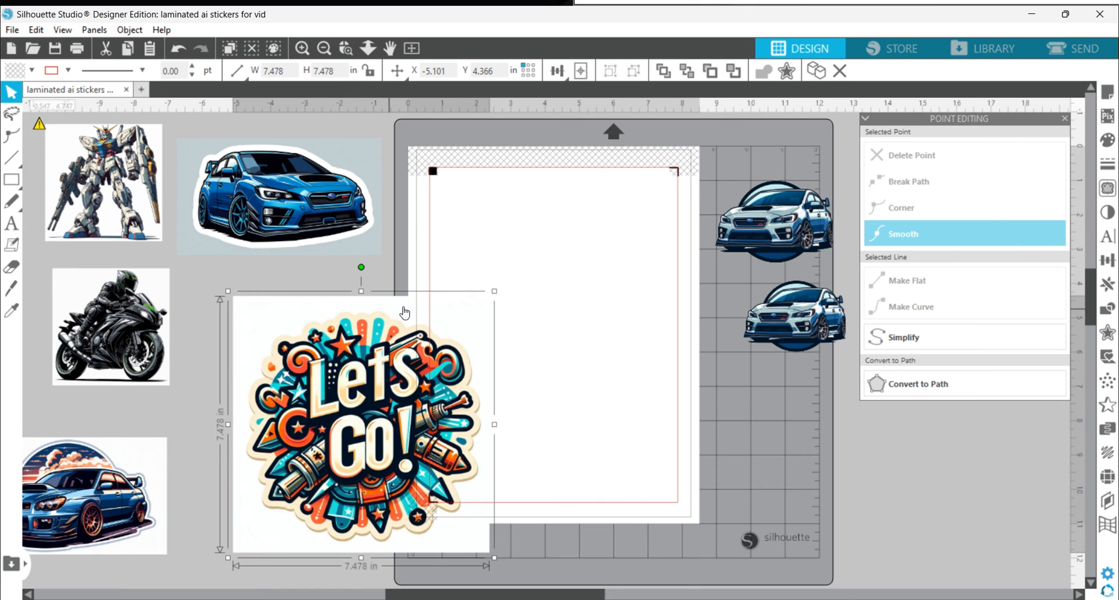
left_click_drag(402, 399, 583, 279)
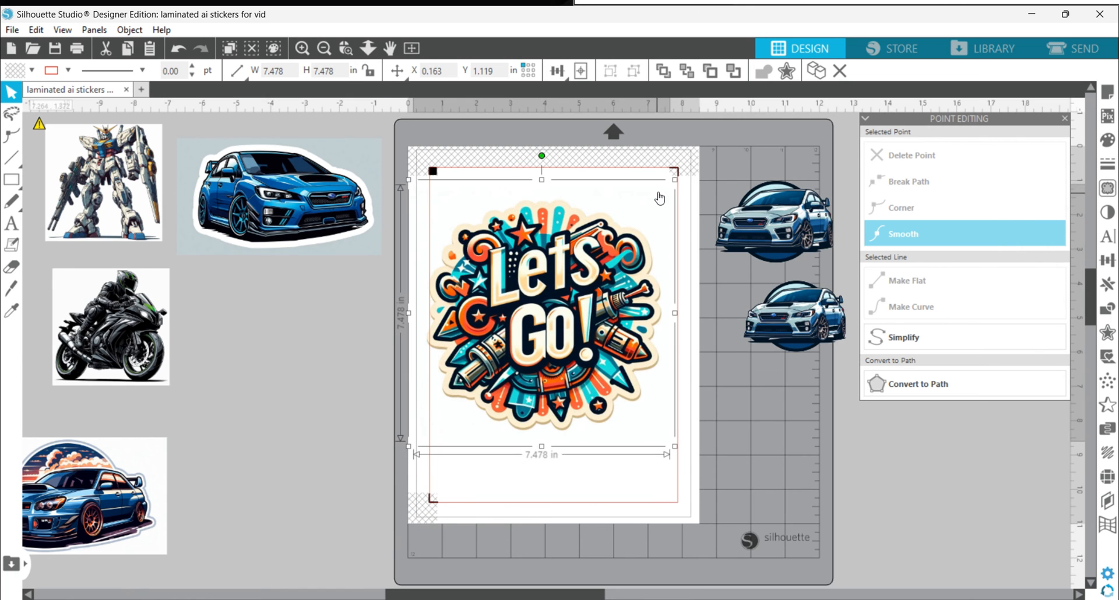
left_click_drag(675, 180, 654, 201)
left_click_drag(573, 290, 593, 281)
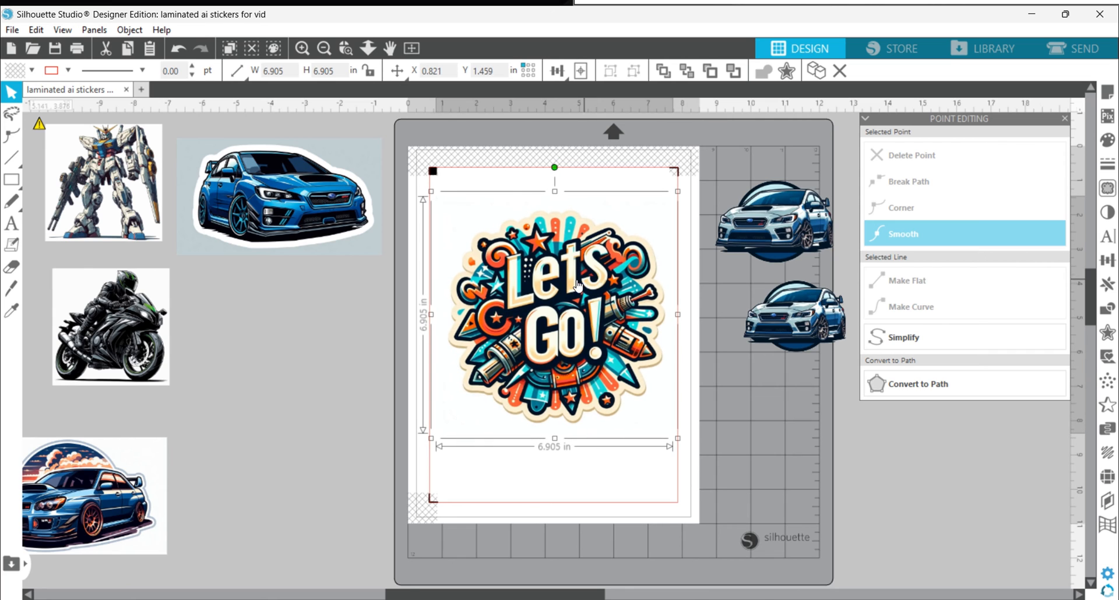
- Start a Trace and fit its area to about 7.07 x 6.81 in around the Lets Go! image
left_click(1108, 189)
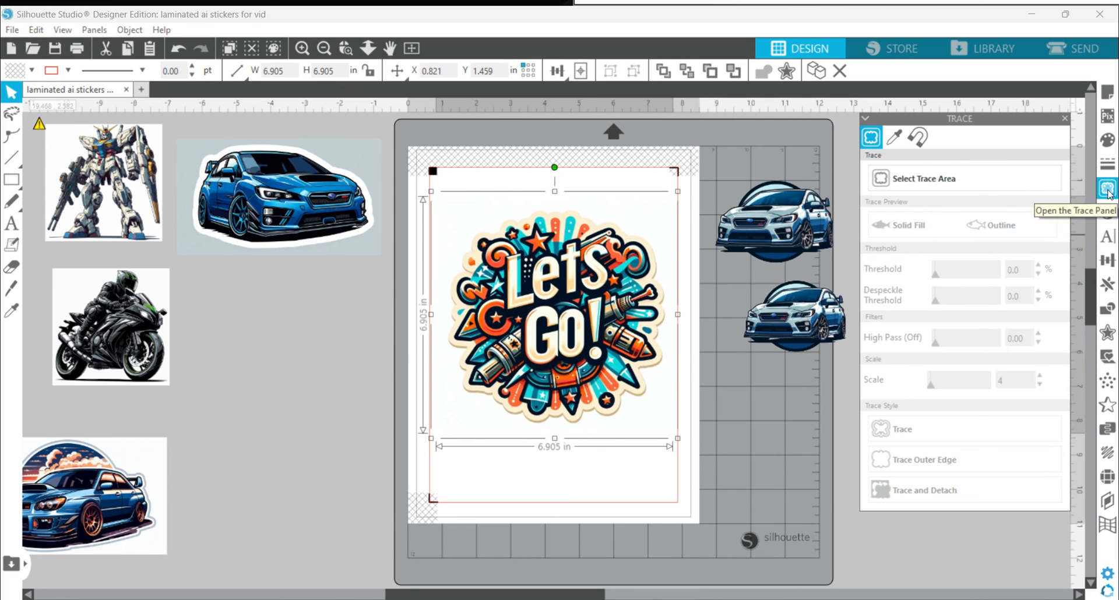
left_click(969, 183)
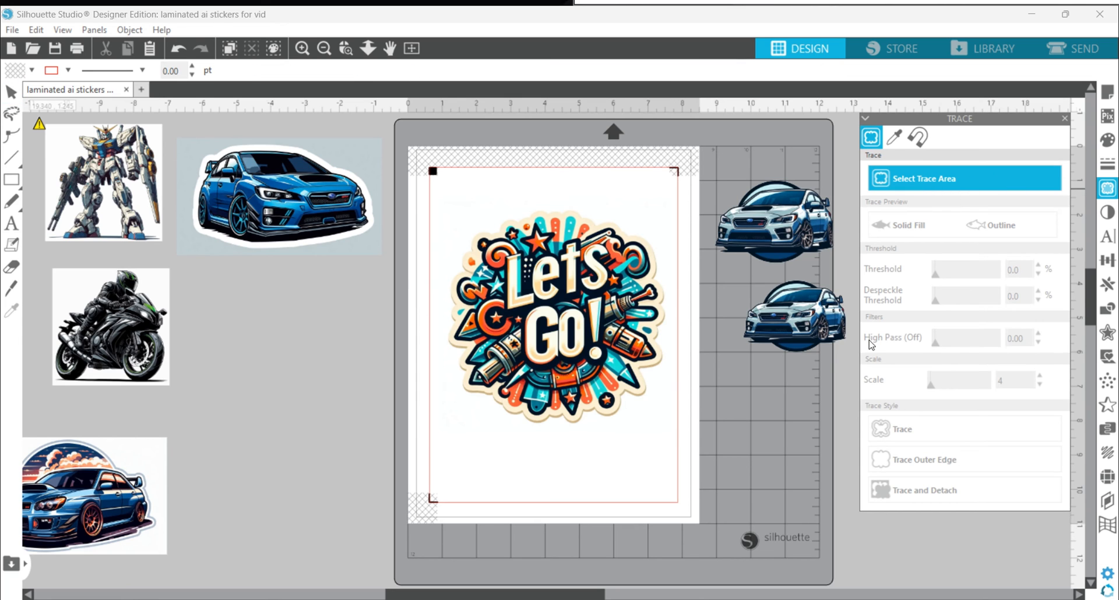
mouse_move(429, 198)
left_mouse_down()
mouse_move(581, 410)
mouse_move(657, 444)
mouse_move(690, 444)
left_mouse_up()
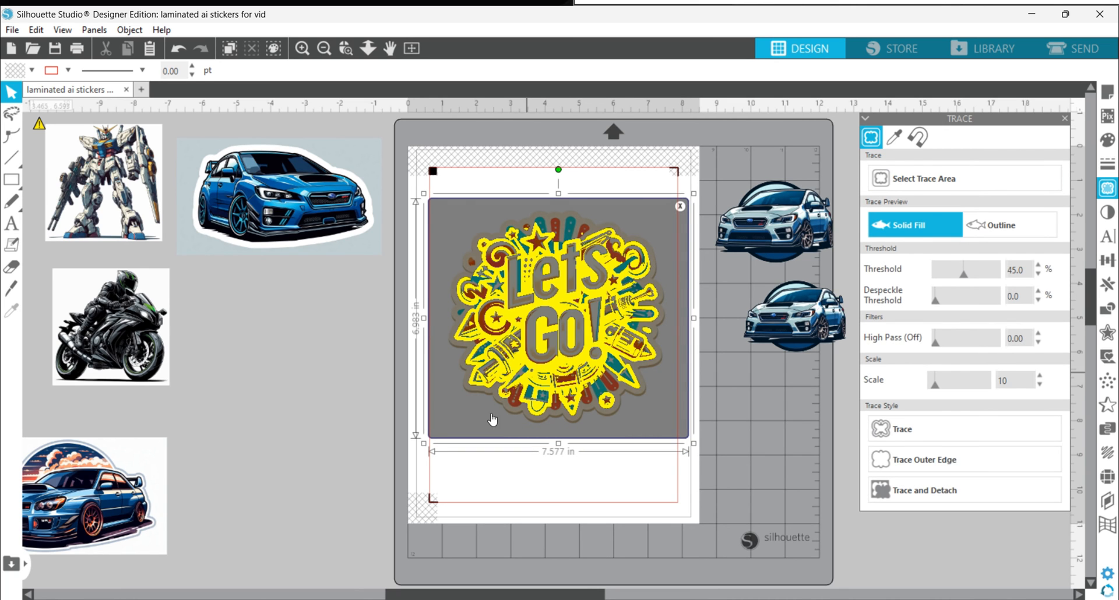
left_click_drag(423, 320, 432, 320)
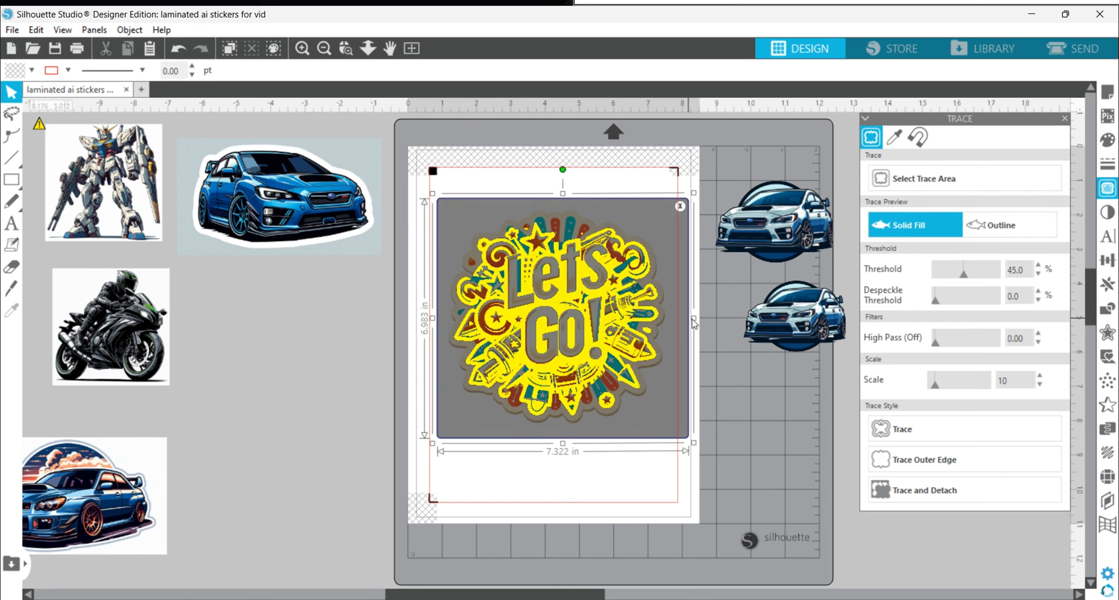
left_click_drag(693, 322, 684, 321)
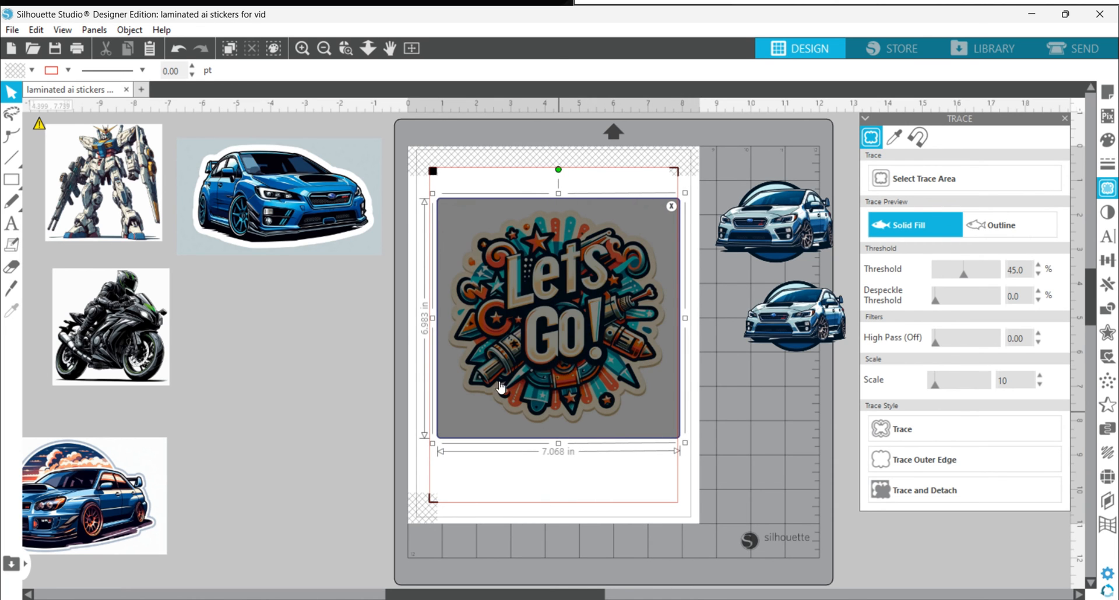
left_click_drag(547, 443, 561, 440)
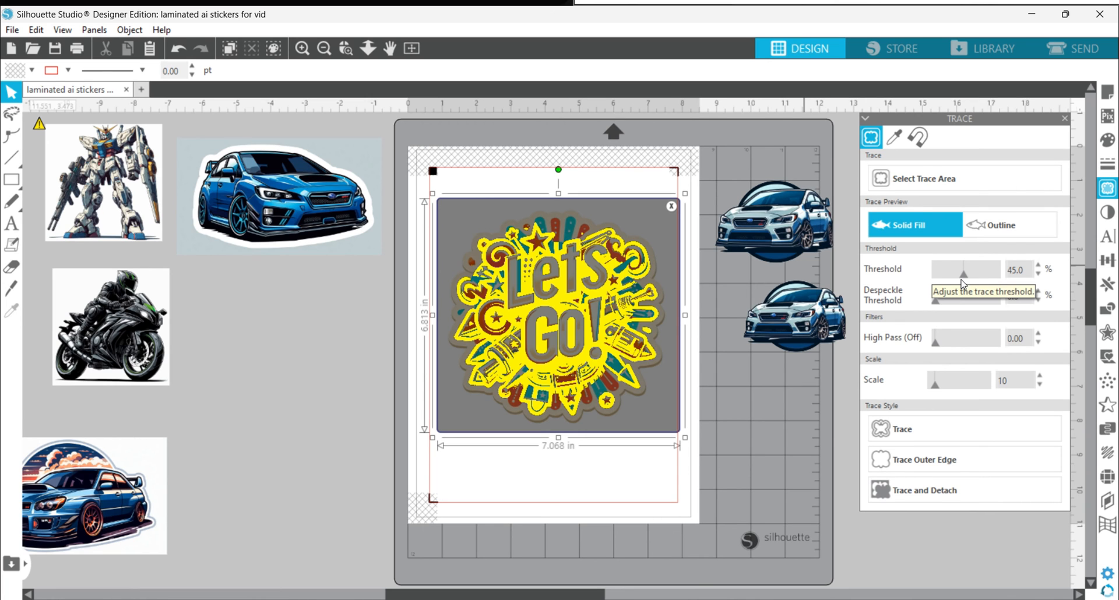
- Set the trace threshold for the Lets Go! image to 99%
left_click_drag(963, 274, 1015, 278)
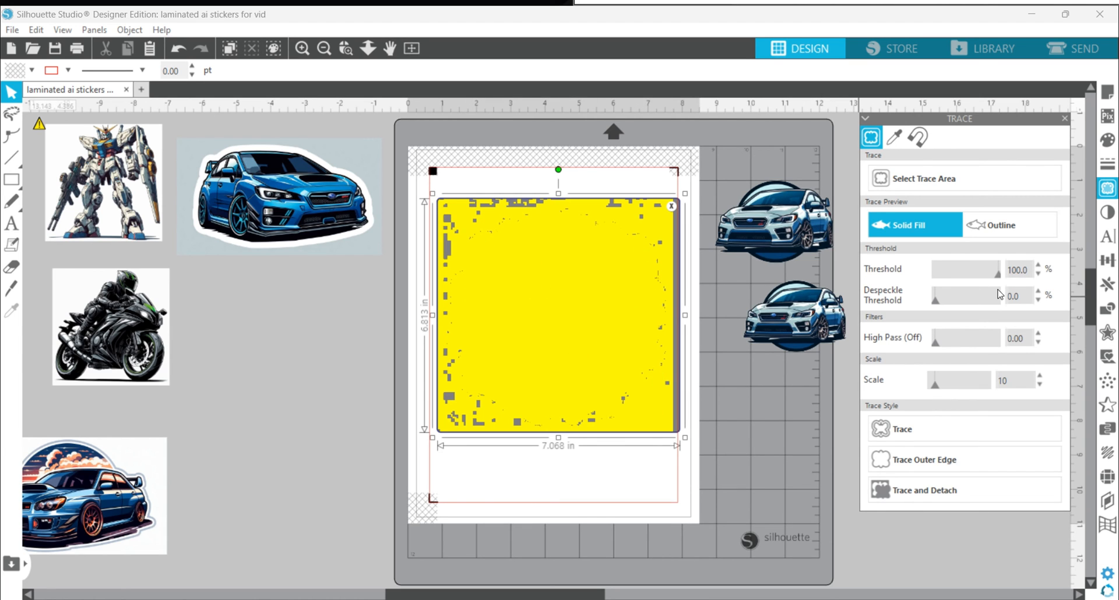
left_click(1037, 273)
left_click(1038, 274)
left_click(1038, 274)
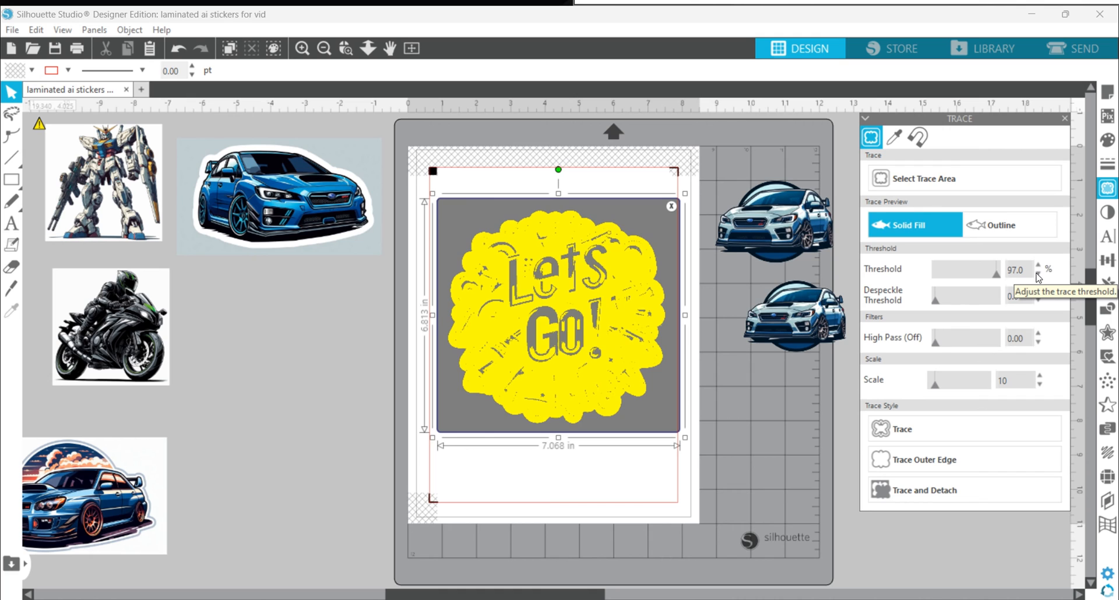
left_click(1038, 265)
left_click(1038, 266)
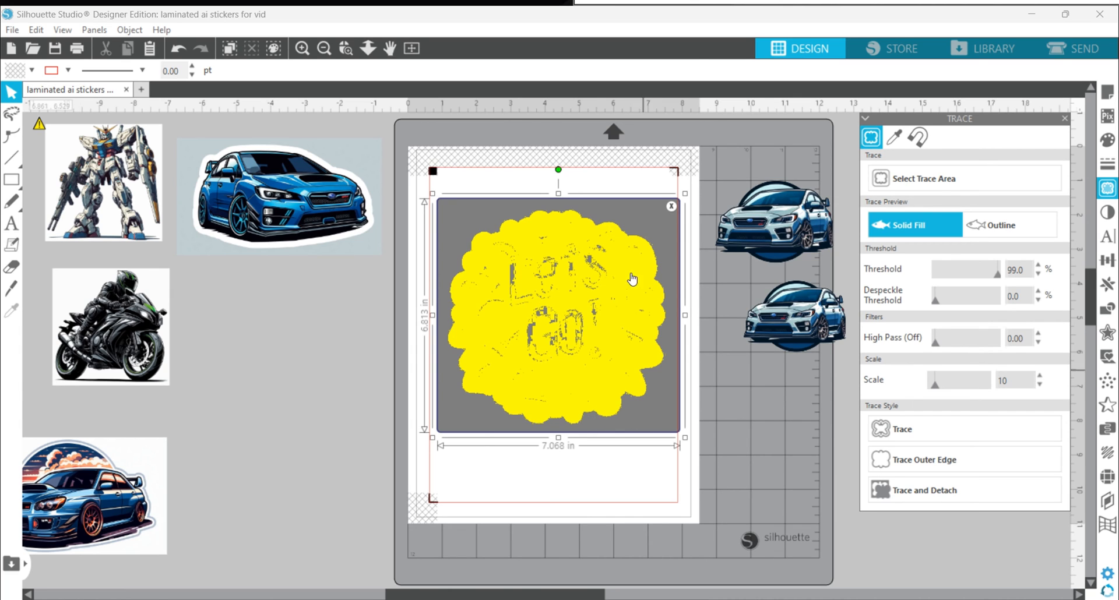
- Set the trace's despeckle threshold to 90% and its scale to 51 for the Lets Go! image
left_click(302, 49)
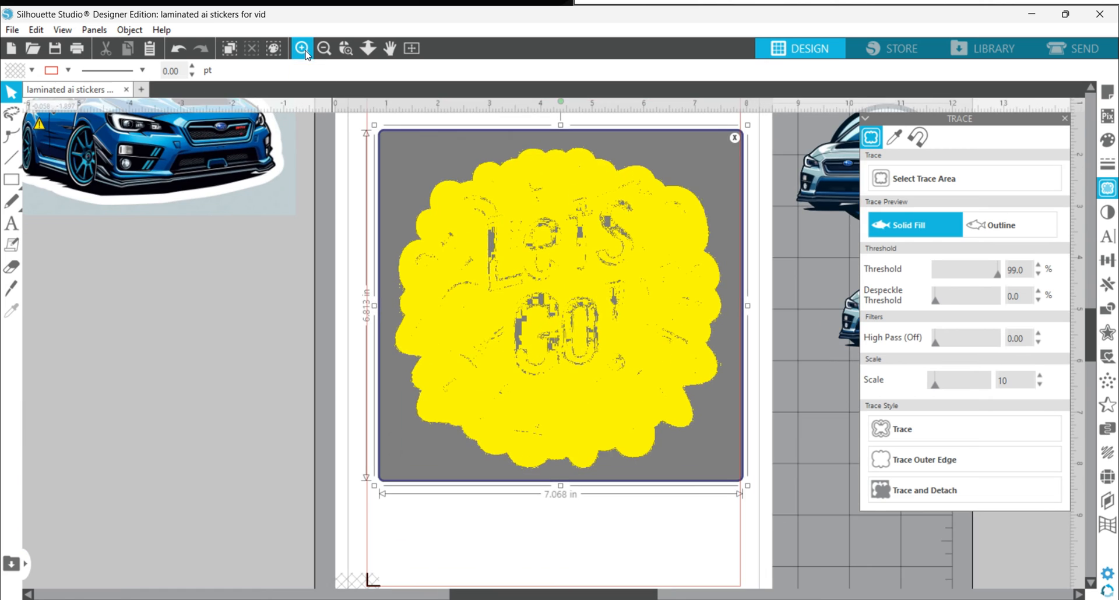
left_click(302, 48)
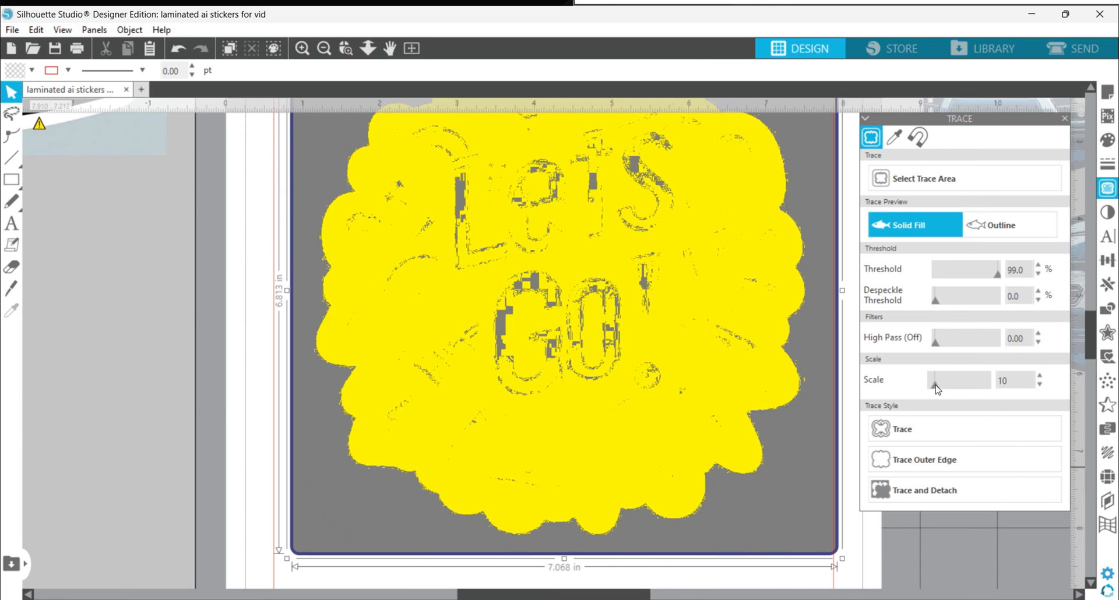
left_click(951, 298)
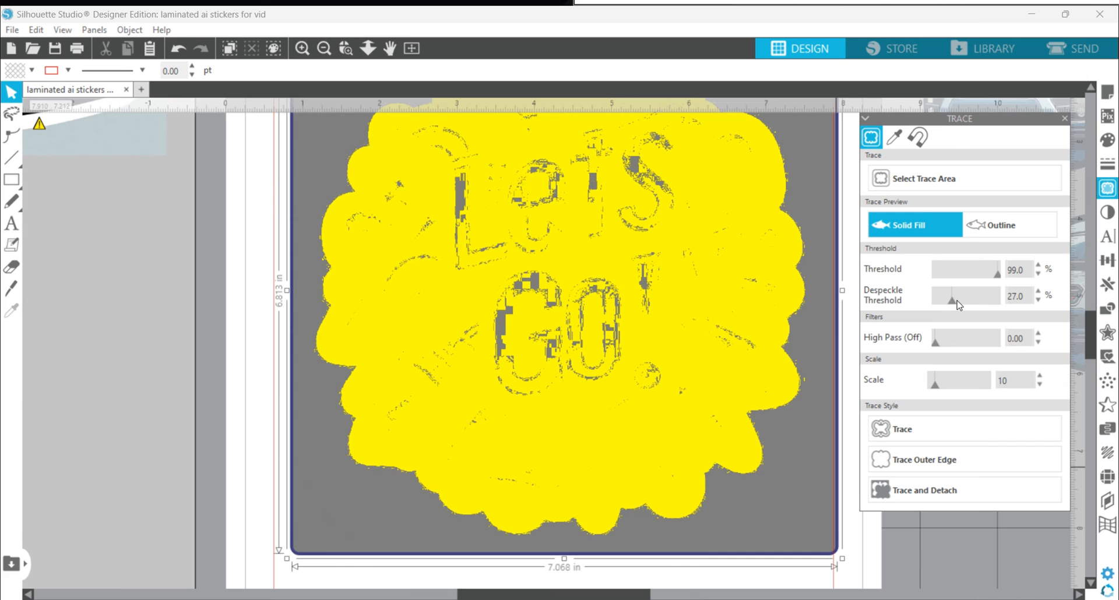
left_click_drag(957, 303, 986, 308)
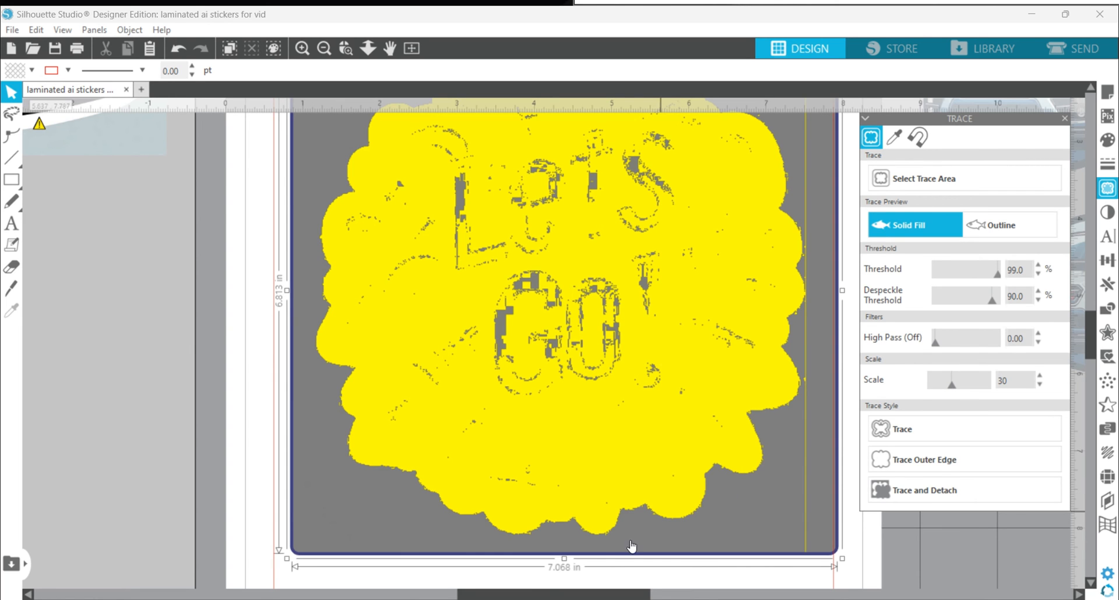
left_click(936, 388)
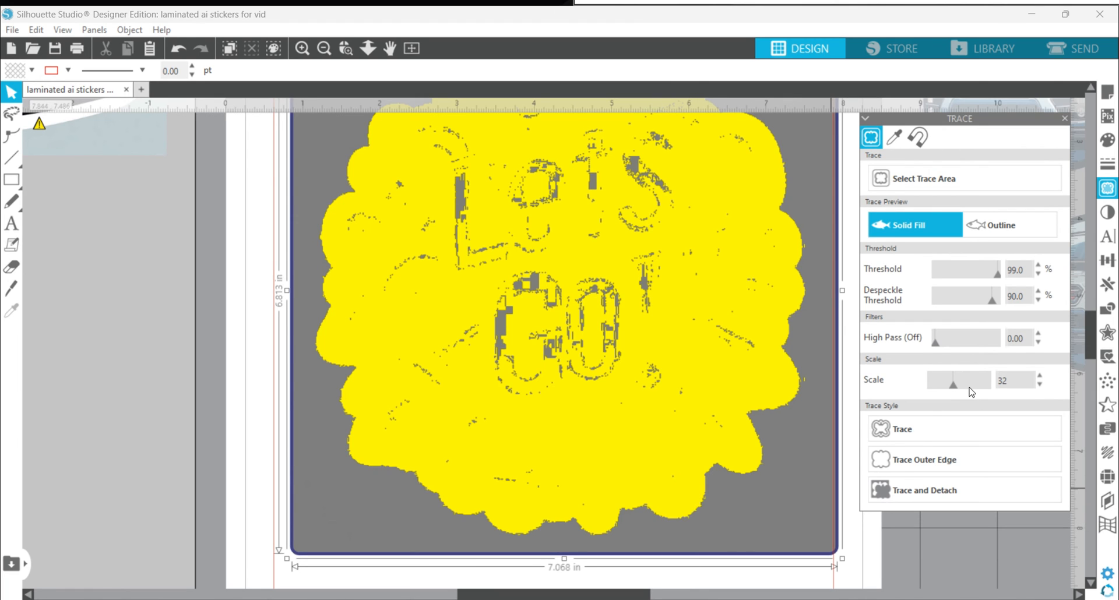
left_click(968, 387)
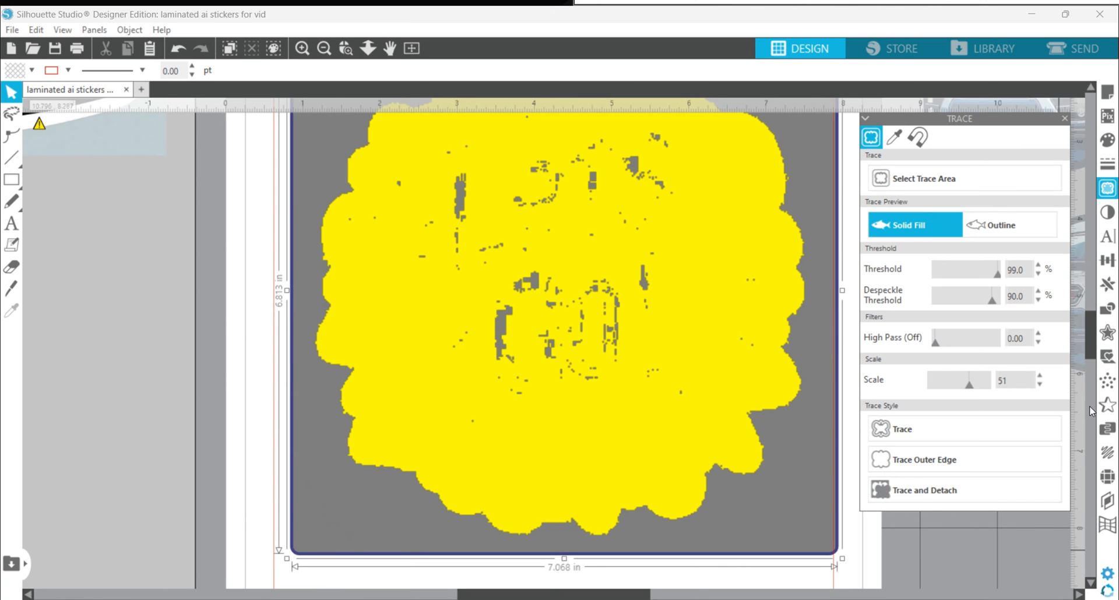
- Trace and detach the Lets Go! artwork, and delete the leftover background from the page
scroll(1091, 347, "up", 2)
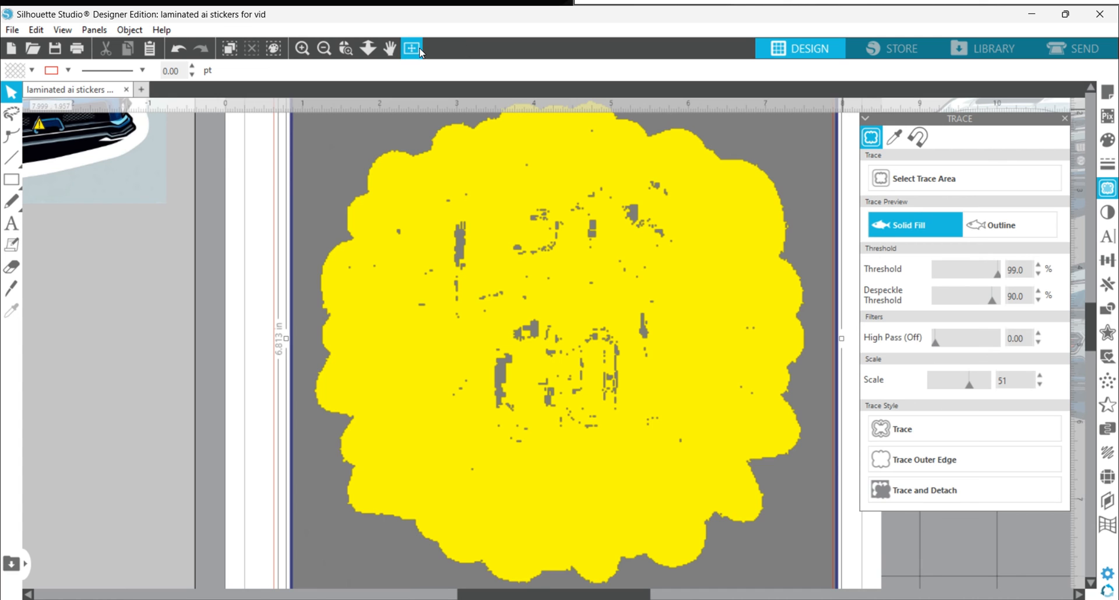
left_click(412, 48)
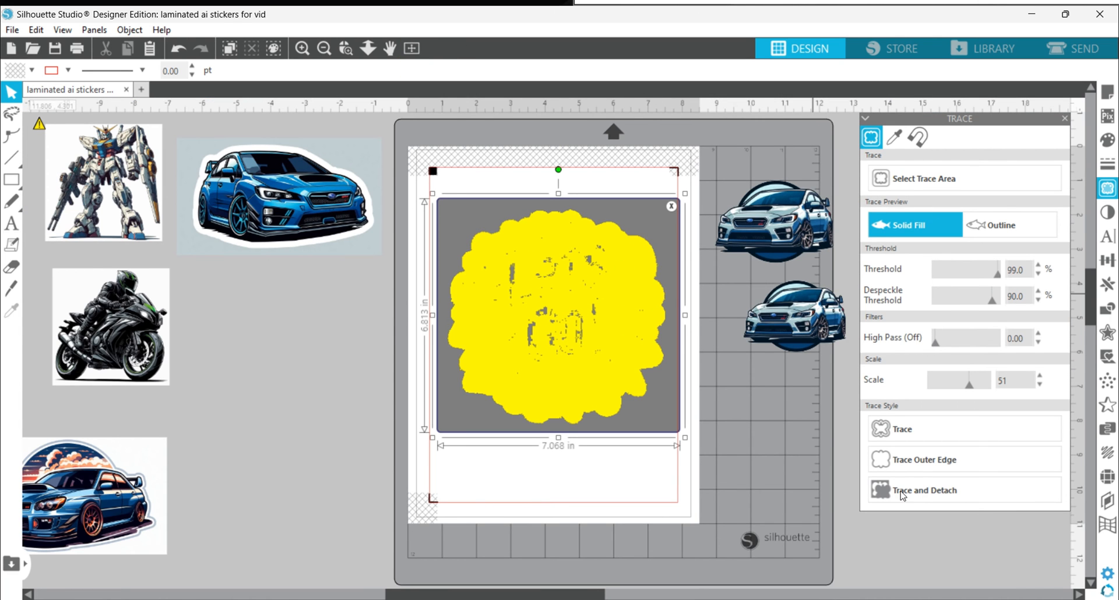
left_click(902, 492)
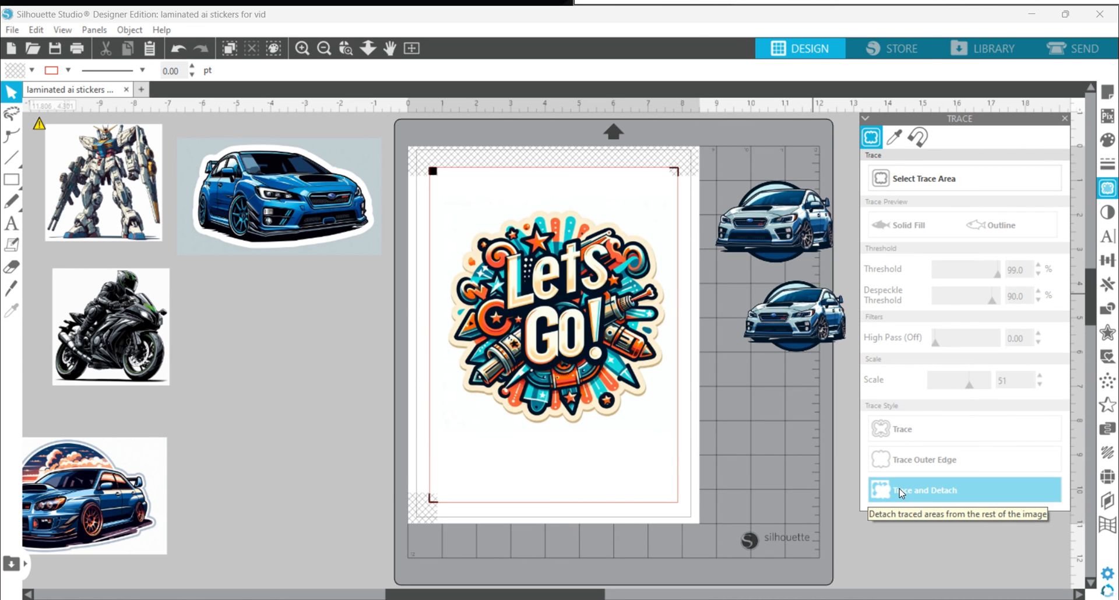
mouse_move(627, 302)
left_mouse_down()
mouse_move(628, 357)
mouse_move(762, 437)
mouse_move(885, 449)
mouse_move(947, 469)
left_mouse_up()
left_click_drag(692, 344, 405, 128)
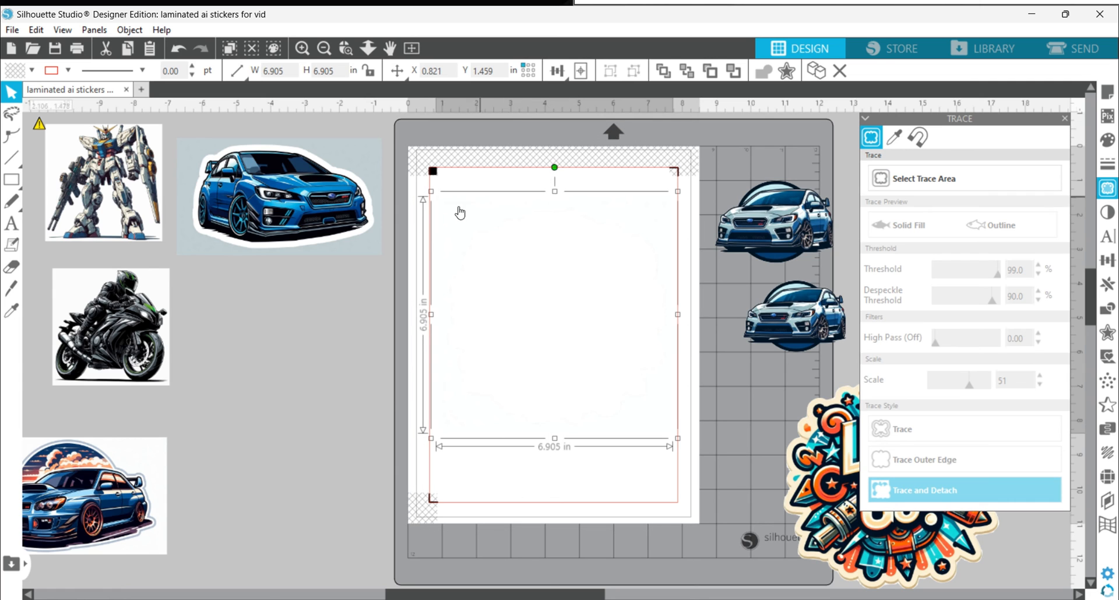
left_click_drag(654, 291, 656, 315)
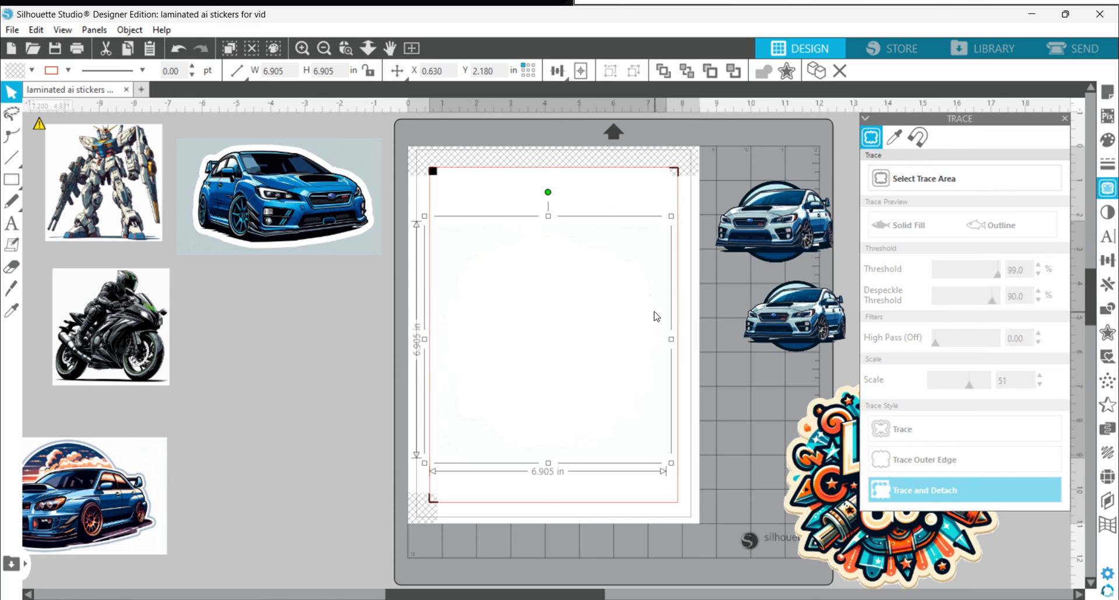
left_click_drag(697, 523, 406, 145)
key("Delete")
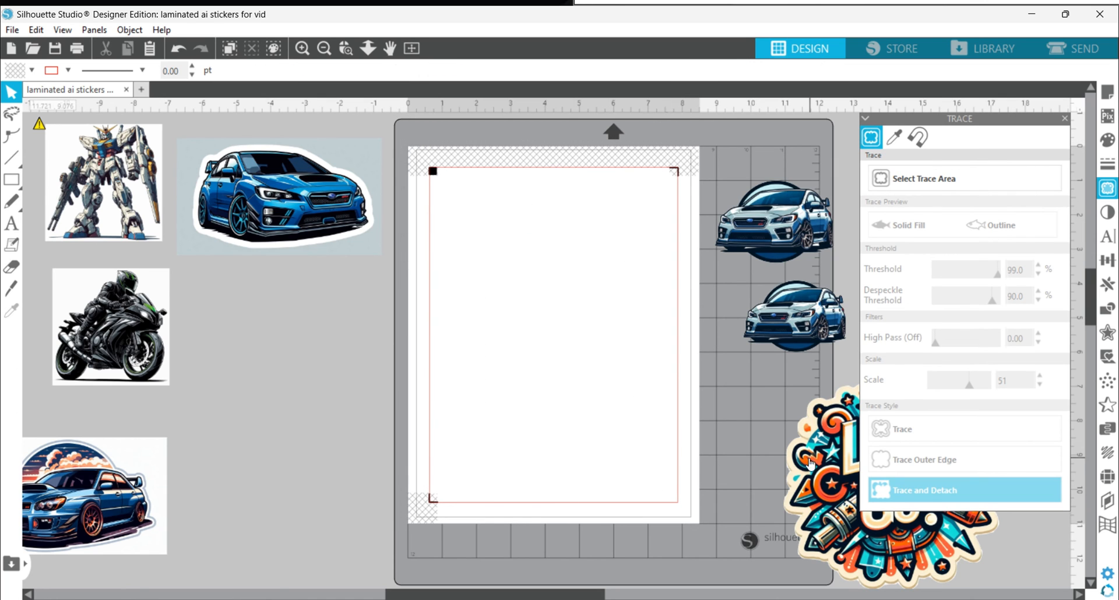
- Reduce the detached Lets Go! sticker to about 3.33 x 3.28 in and place it off the page below the two car stickers
mouse_move(811, 465)
left_mouse_down()
mouse_move(460, 301)
mouse_move(484, 317)
left_mouse_up()
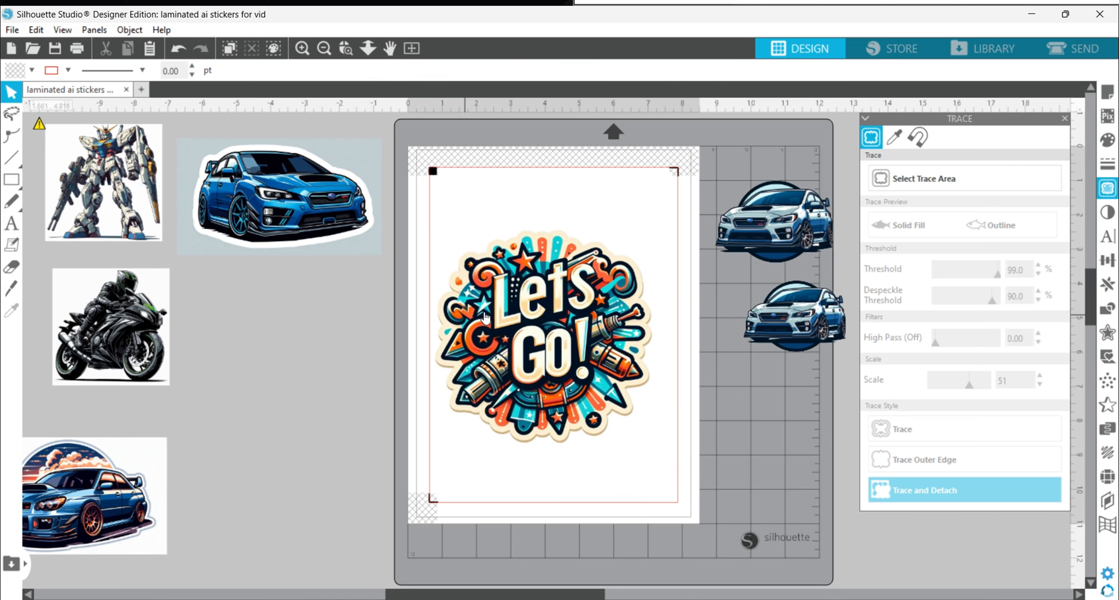
left_click(580, 331)
left_click_drag(655, 226, 572, 306)
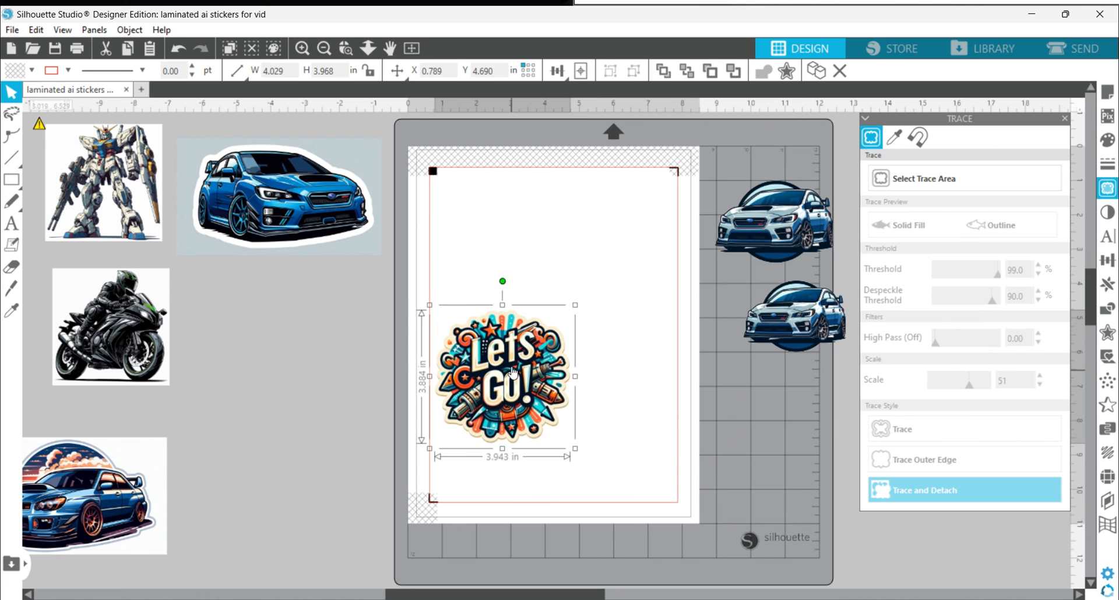
left_click_drag(513, 374, 540, 305)
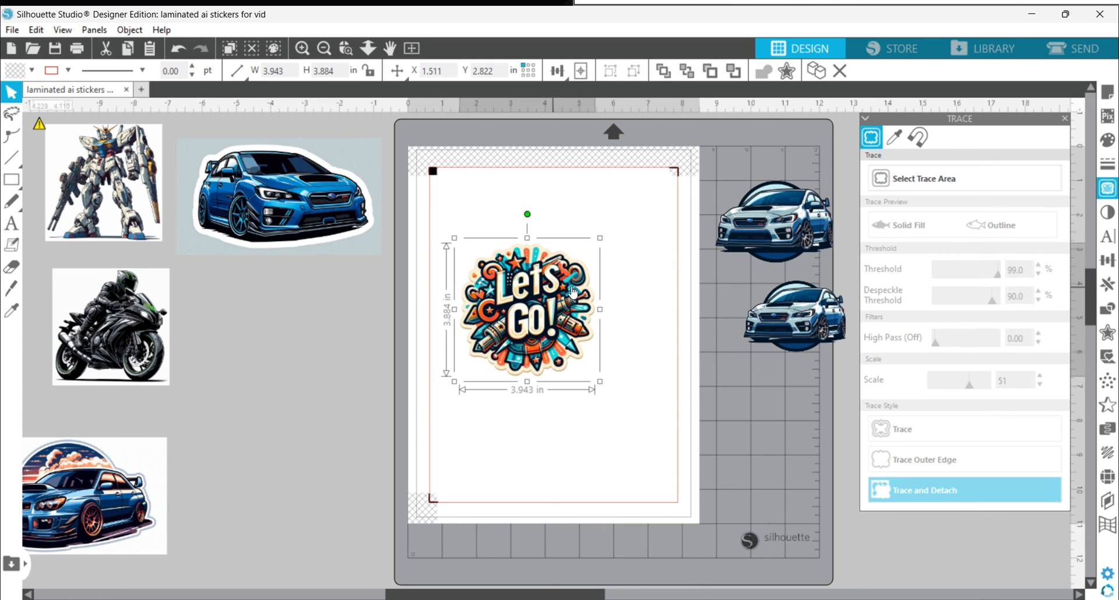
left_click_drag(557, 296, 572, 313)
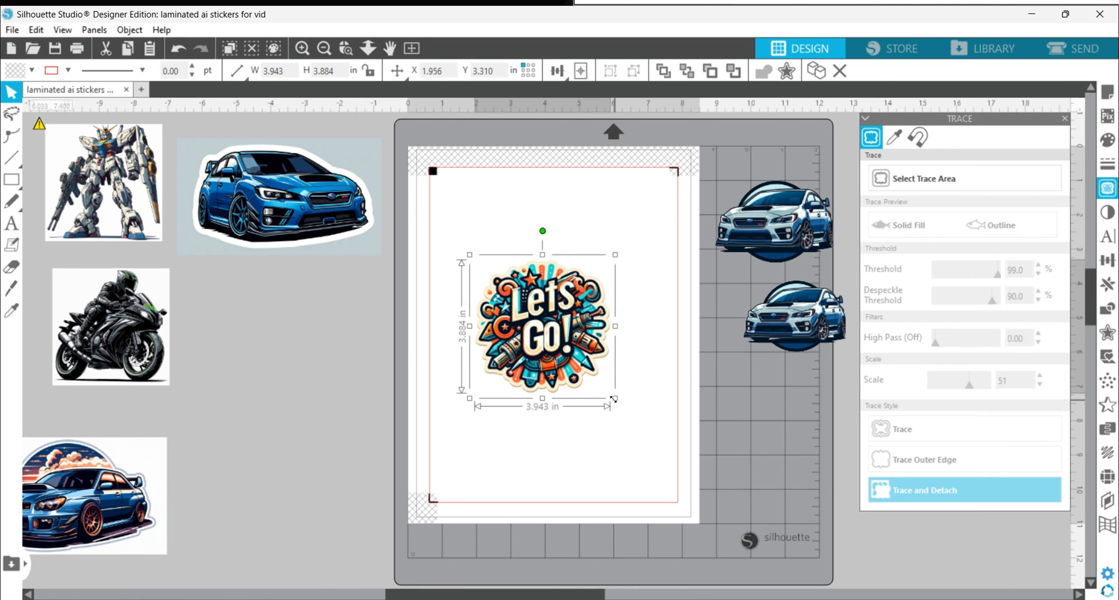
left_click_drag(616, 399, 592, 383)
left_click_drag(500, 325, 759, 432)
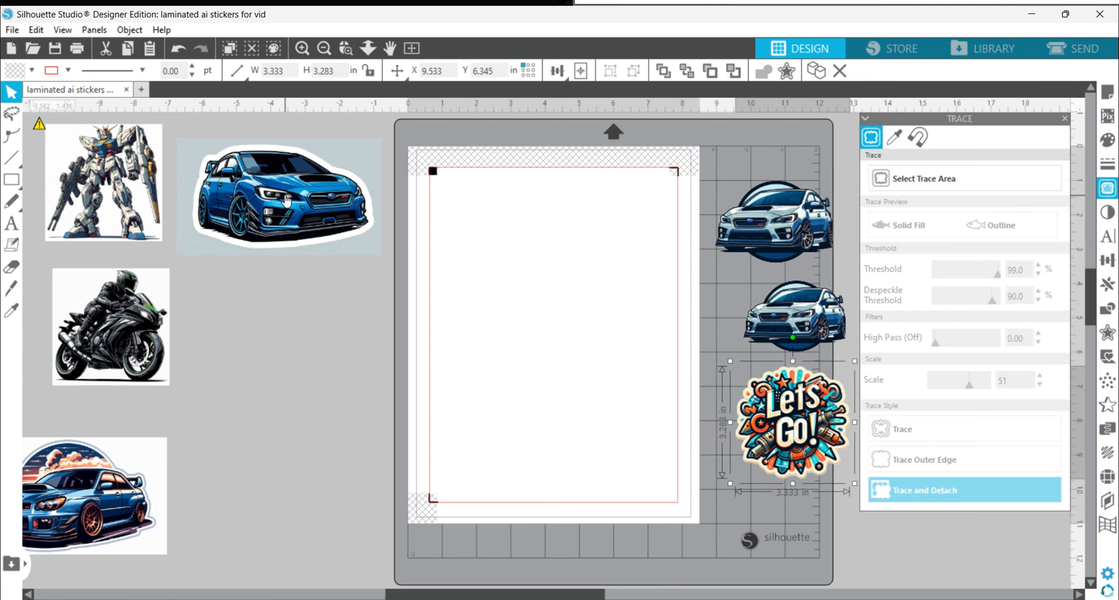
- Rearrange the untraced blue car, robot and motorcycle images beside the page, and place the Lets Go! and light blue car stickers along the page's upper edge
left_click_drag(201, 191, 433, 245)
left_click_drag(87, 169, 301, 190)
left_click_drag(153, 288, 224, 195)
left_click_drag(563, 292, 188, 374)
left_click_drag(813, 436, 515, 252)
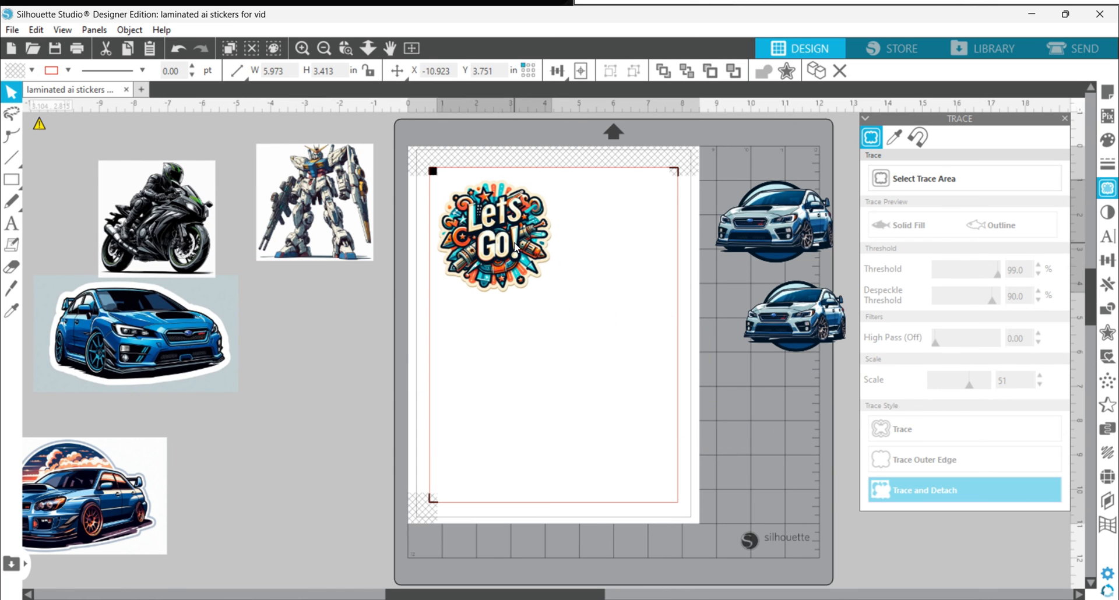
left_click_drag(778, 237, 620, 251)
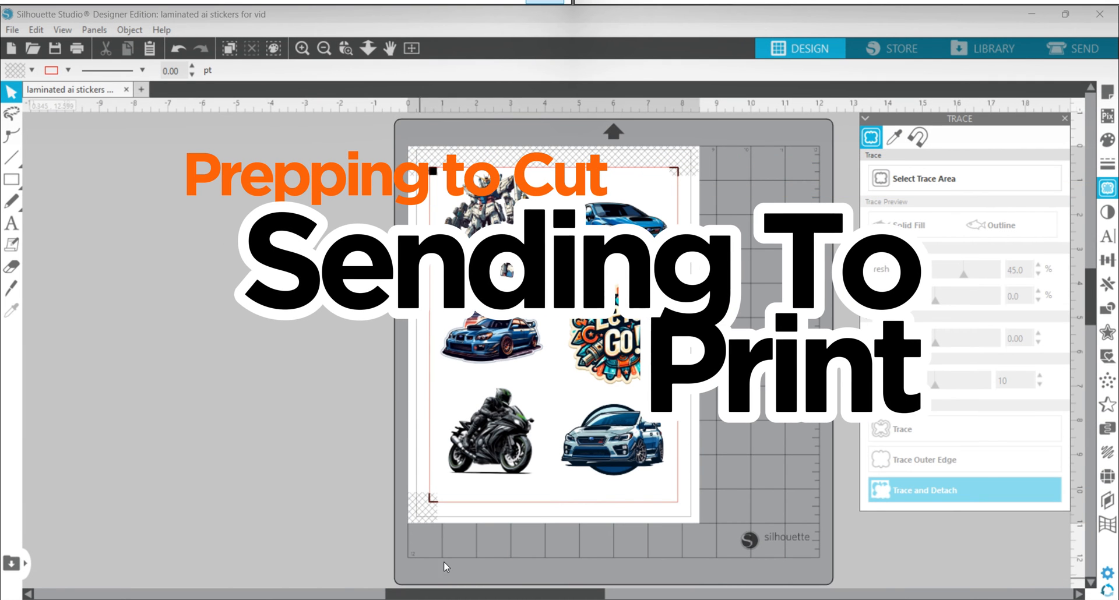
- Nudge the robot, blue car and Lets Go! stickers to align them in the two-column page layout within the cut border
mouse_move(493, 245)
left_mouse_down()
mouse_move(266, 282)
mouse_move(493, 257)
mouse_move(512, 237)
left_mouse_up()
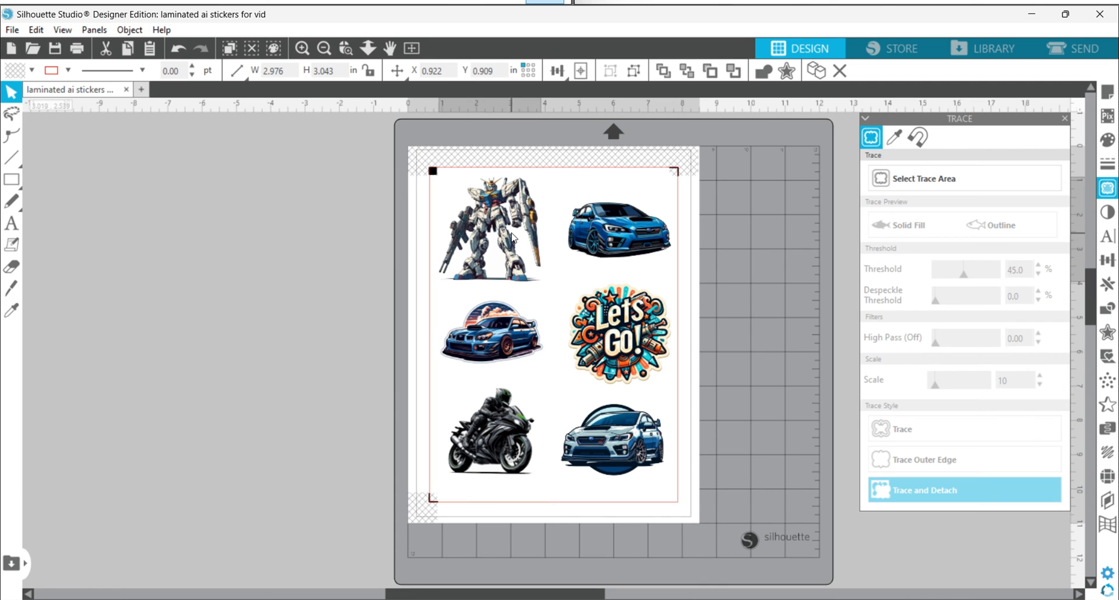
left_click(513, 299)
left_click_drag(622, 229, 615, 229)
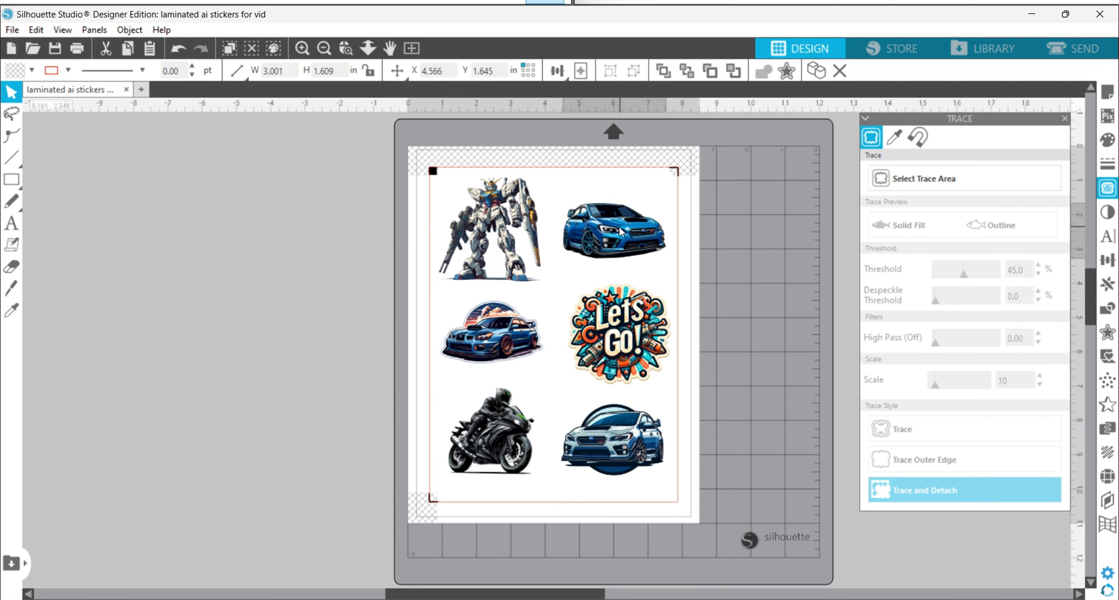
left_click_drag(603, 312, 596, 311)
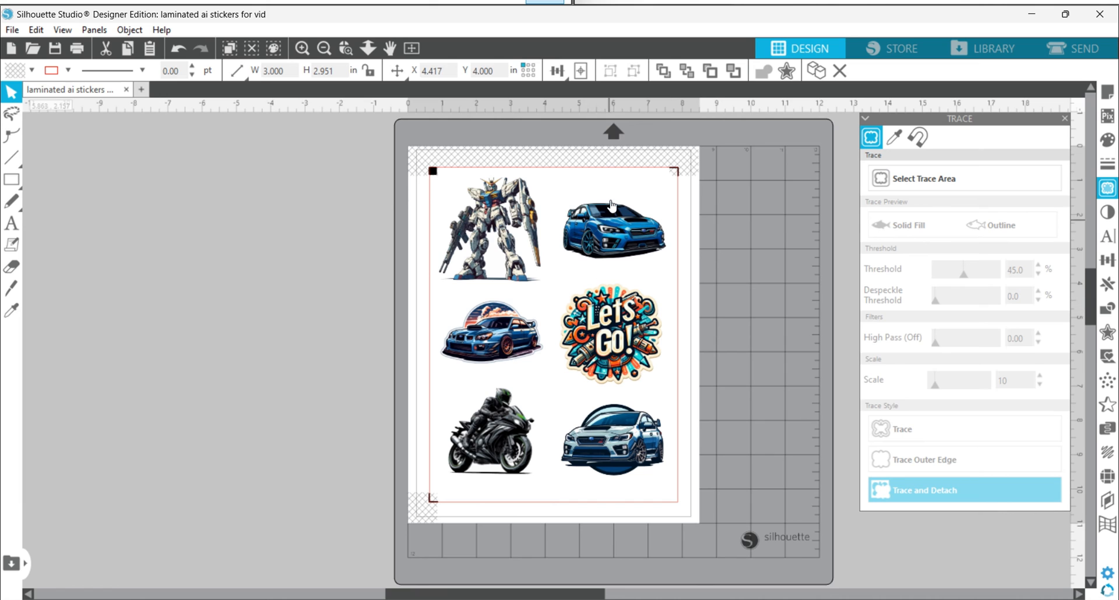
left_click(536, 296)
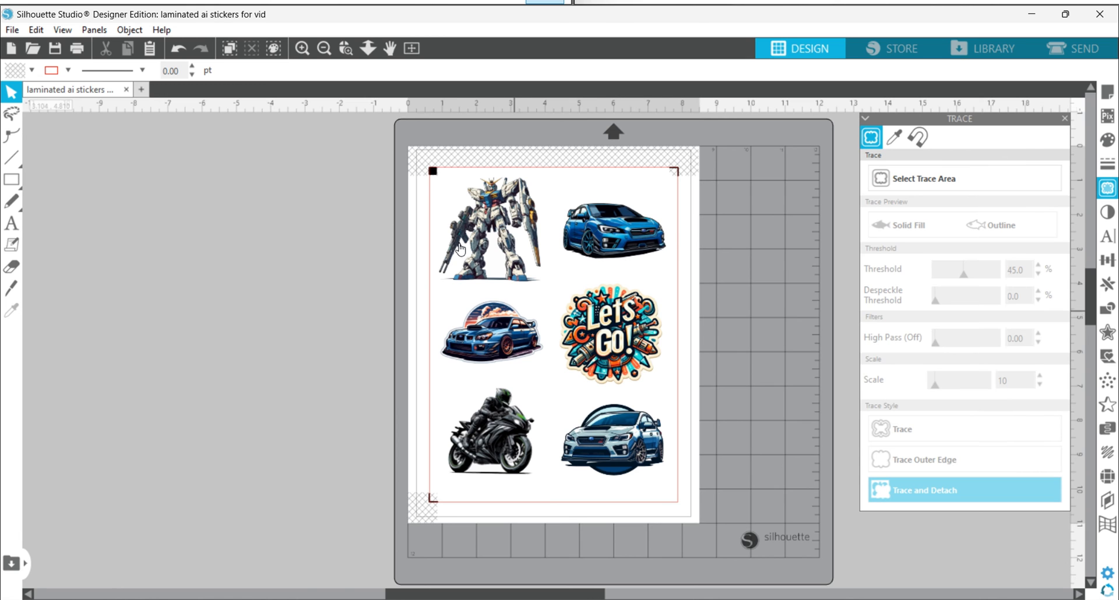
- Inspect the cut lines around all six stickers in the send preview and return to the design view
left_click(1094, 51)
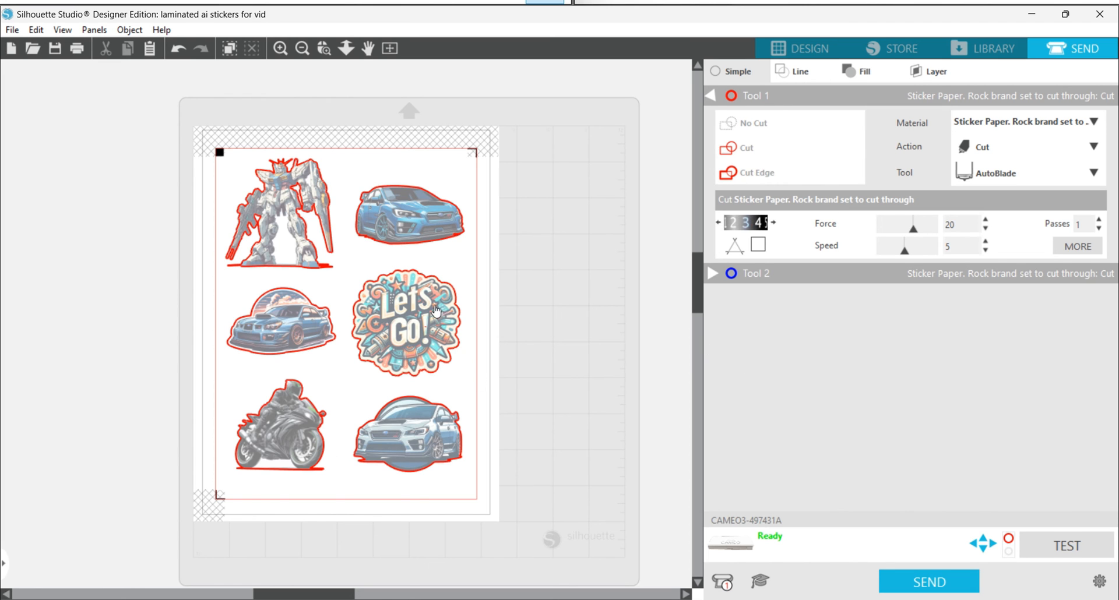
left_click(280, 48)
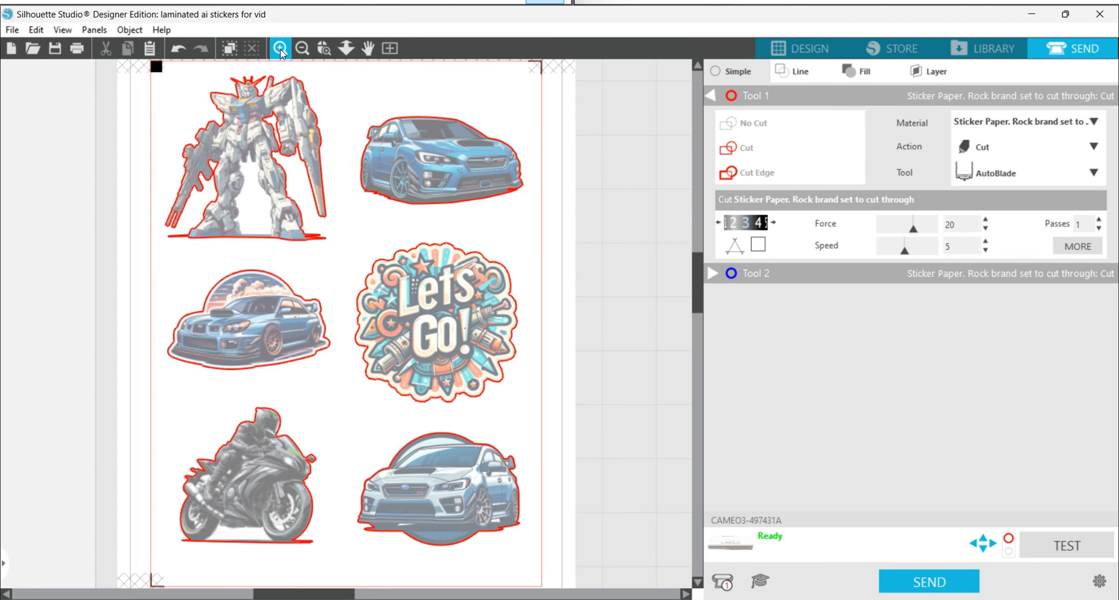
left_click(495, 207)
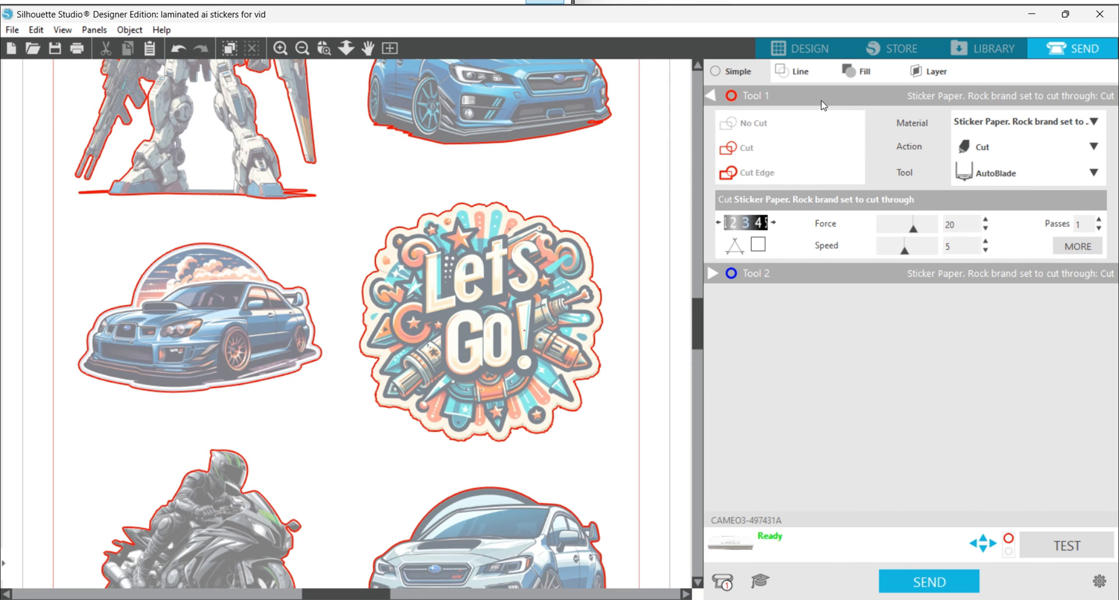
left_click(800, 50)
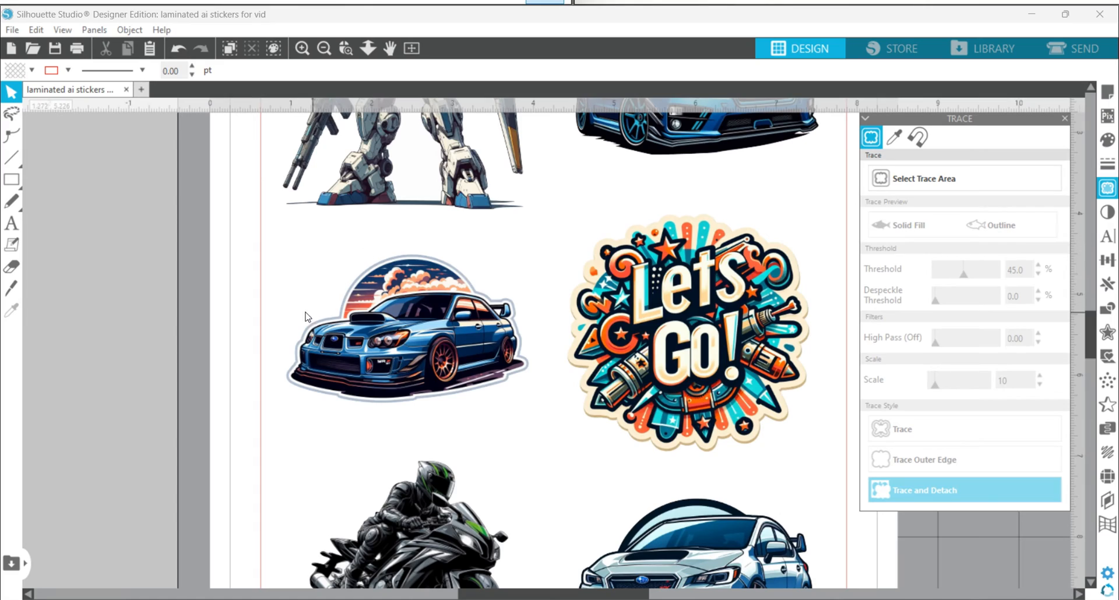
left_click(1063, 48)
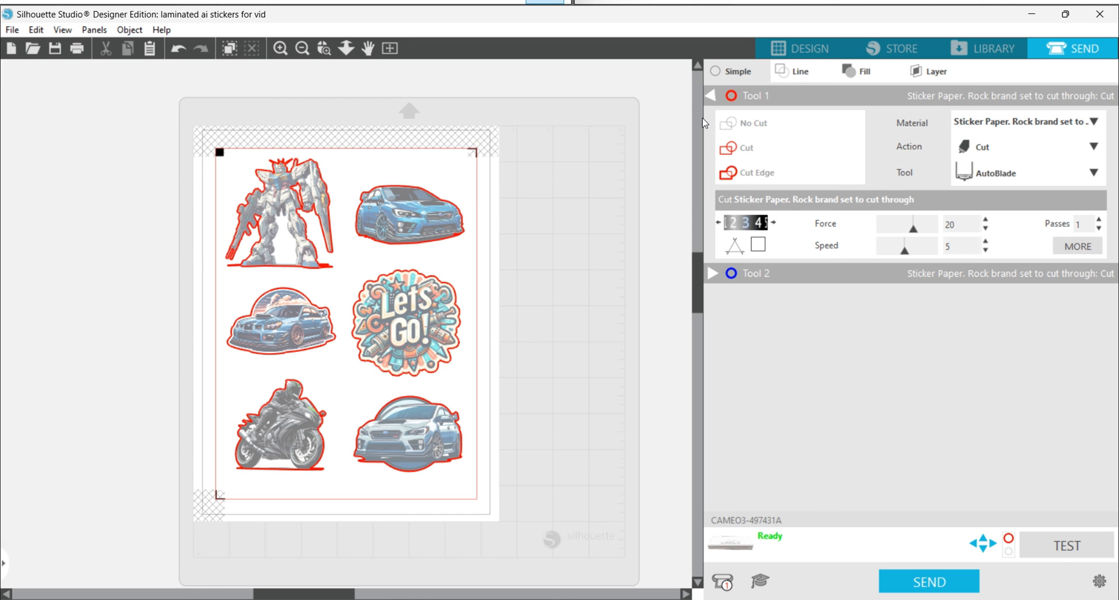
left_click(801, 48)
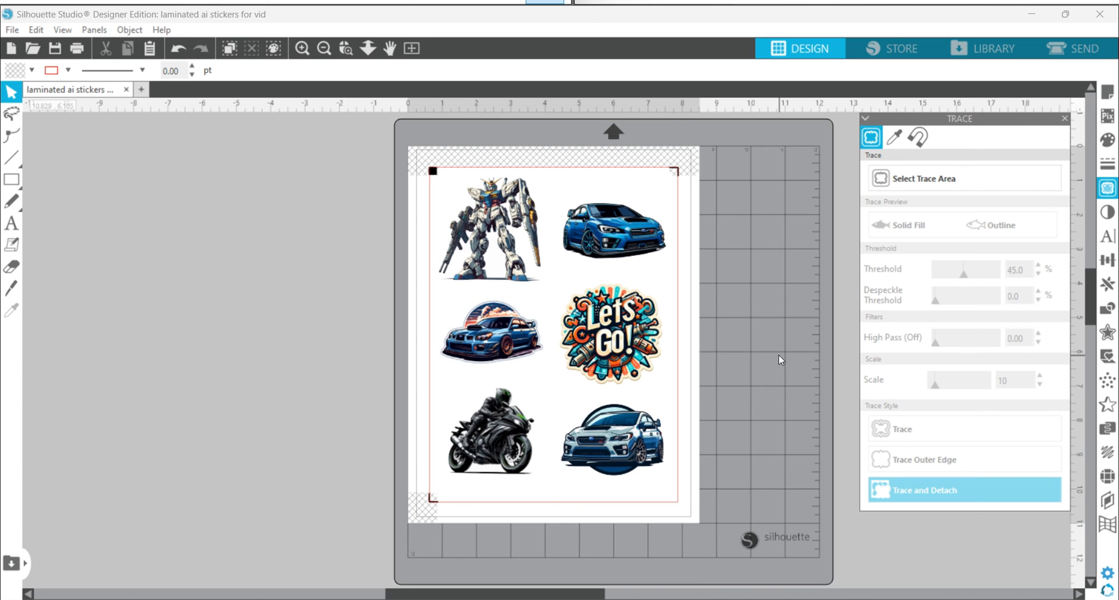
- Create an outward offset with rounded corners around the blue car beside the robot
left_click(609, 235)
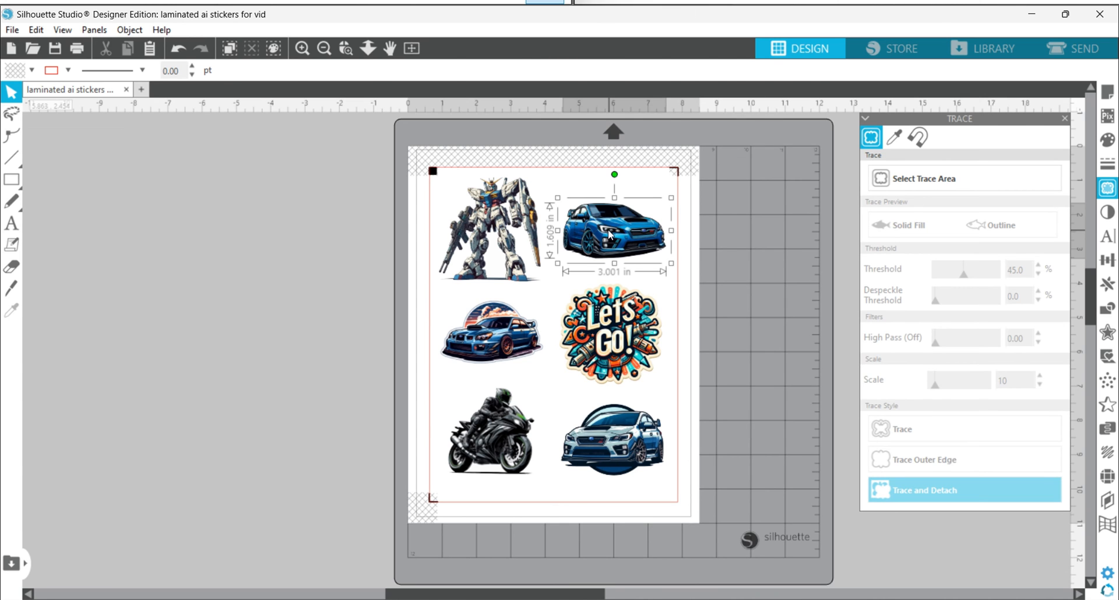
left_click(303, 49)
left_click(304, 53)
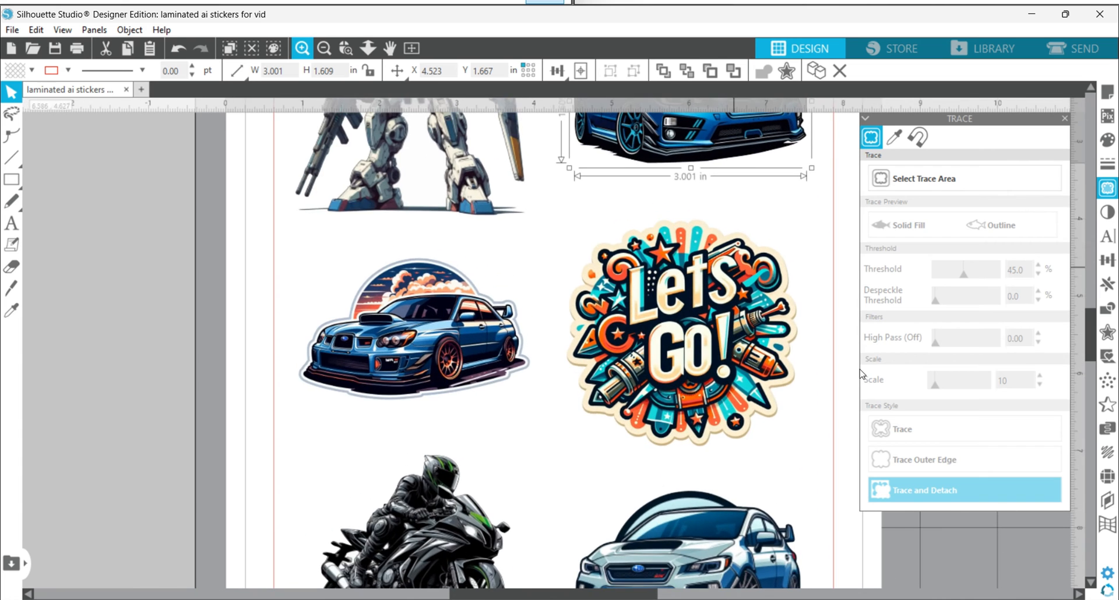
scroll(809, 376, "up", 3)
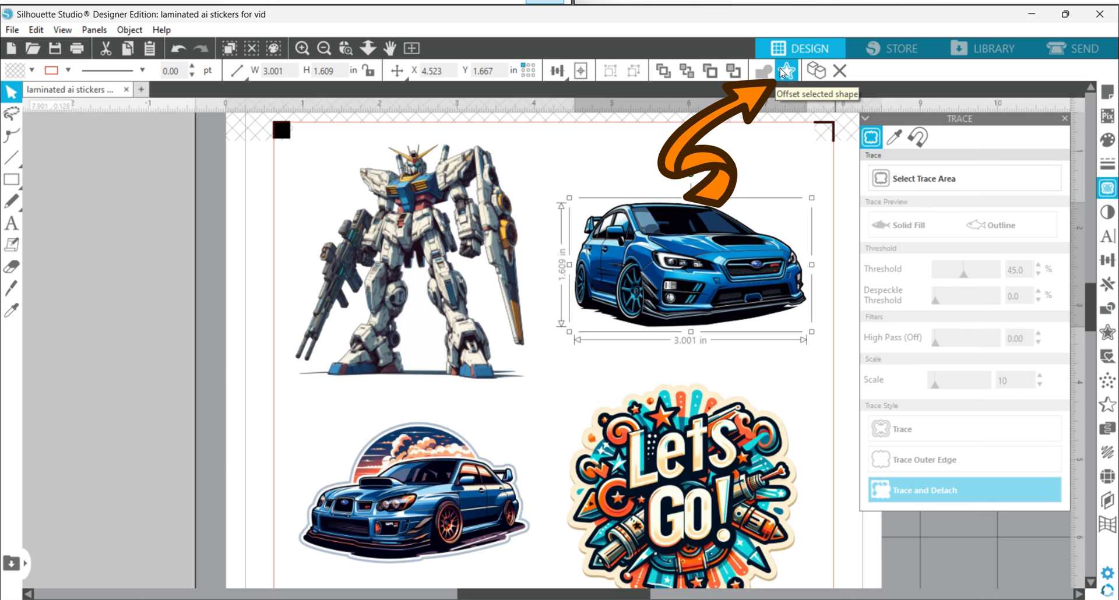
left_click(785, 71)
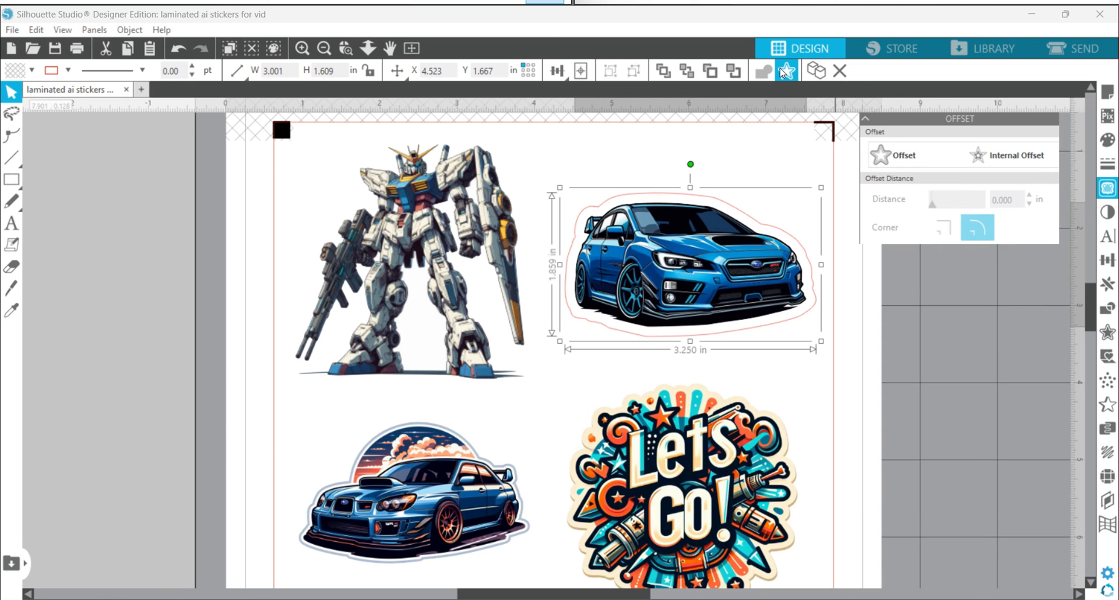
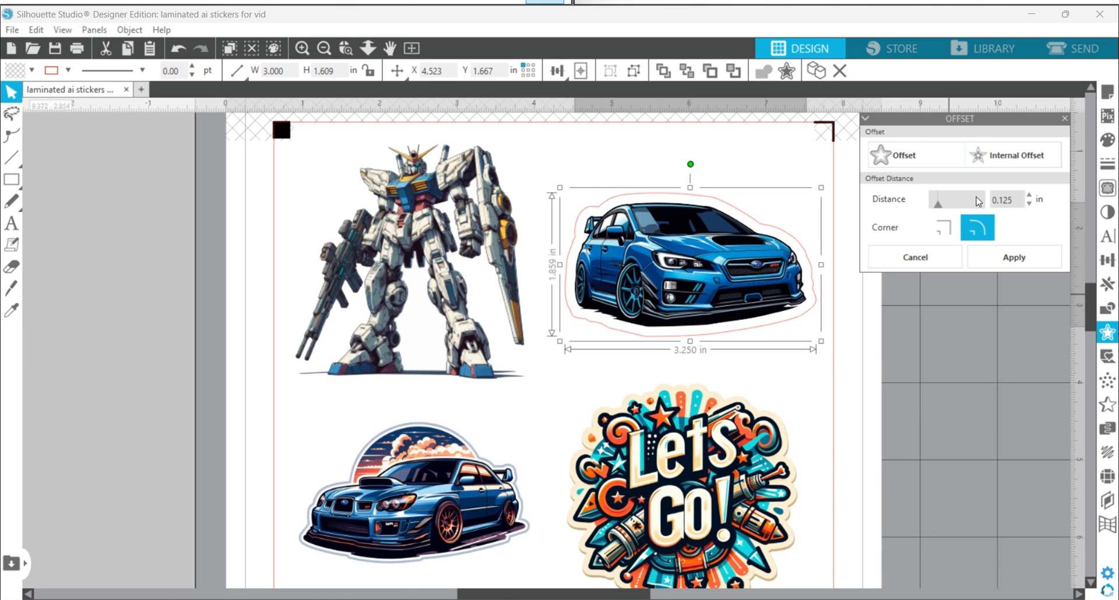
- Reduce the blue car's offset distance to 0.080 in and deselect the outline
left_click(1029, 205)
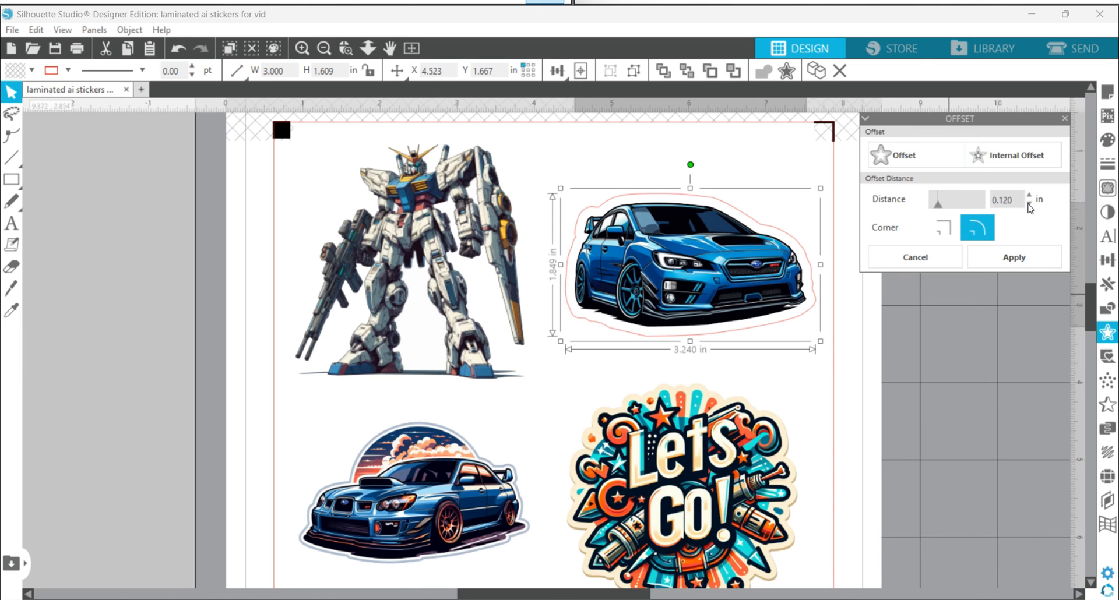
left_click(1029, 205)
left_click(1030, 205)
left_click(1030, 205)
left_click(1030, 205)
left_click(1029, 205)
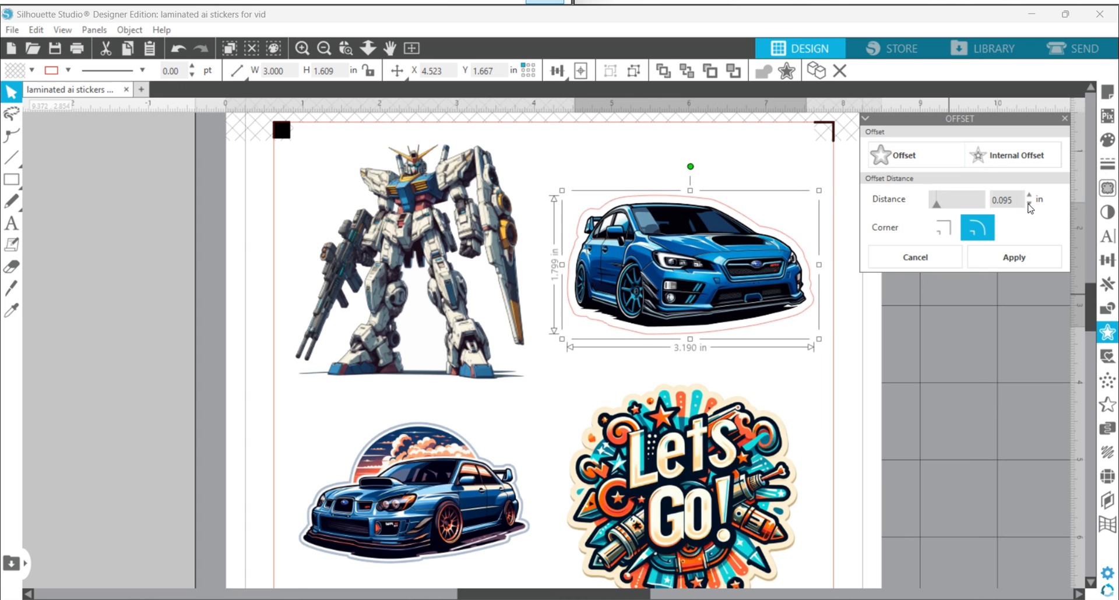
left_click(1029, 205)
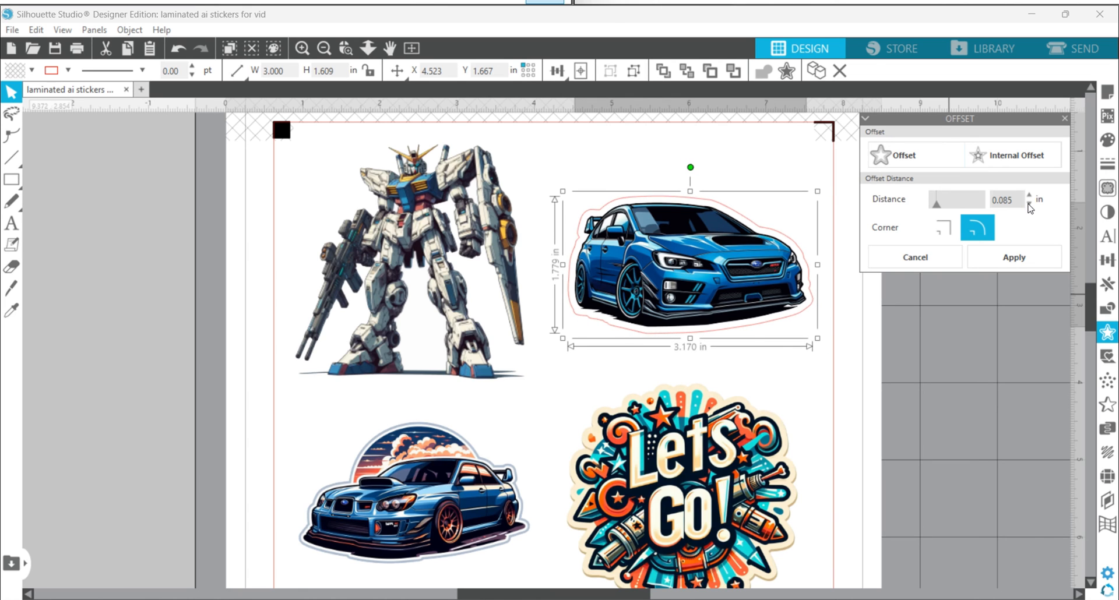
left_click(1030, 205)
left_click(1029, 205)
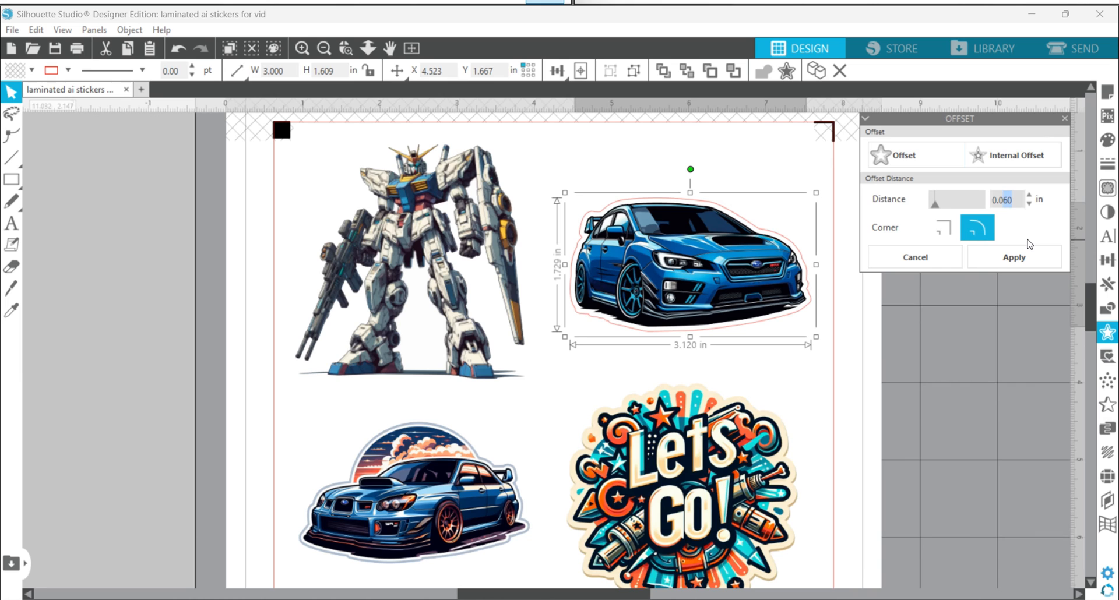
key("Return")
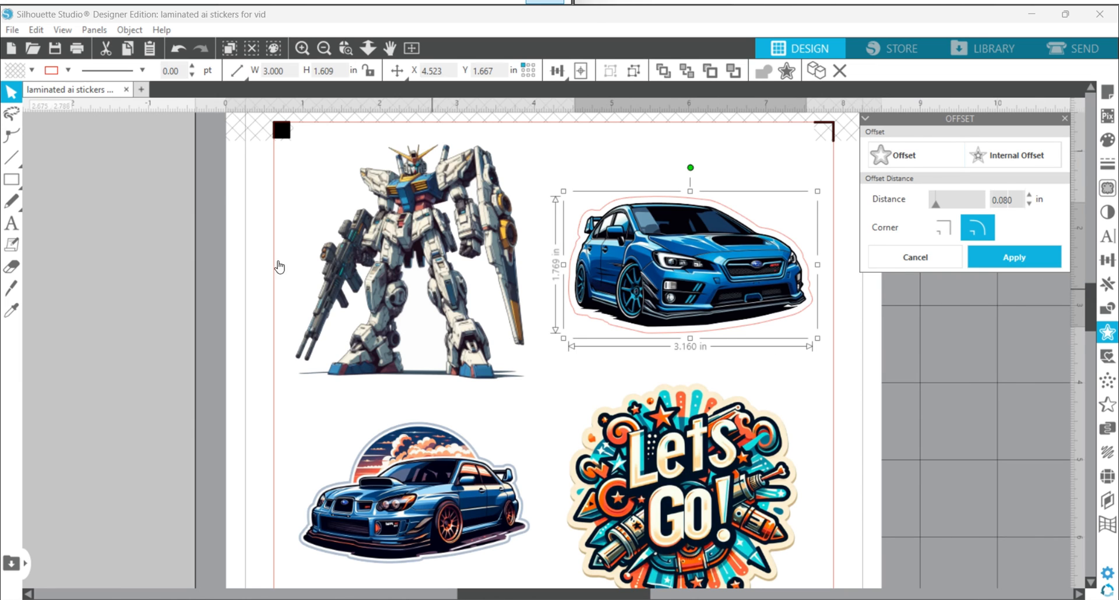
left_click(157, 255)
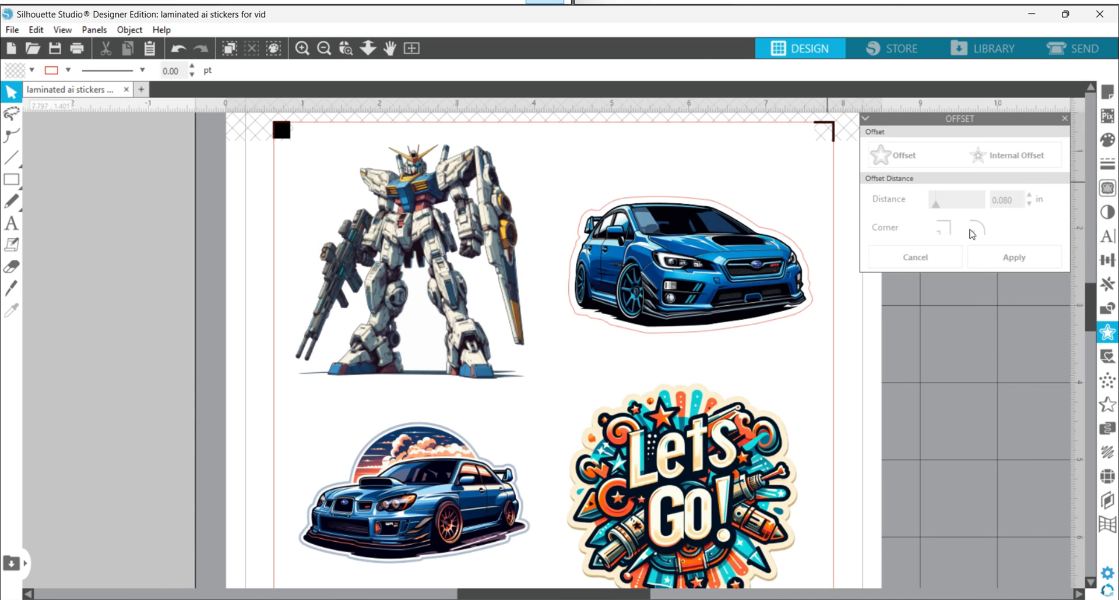
- Try an internal and an outward 0.125 in offset of the blue car's outline, undo both, and remove the outline
left_click(812, 267)
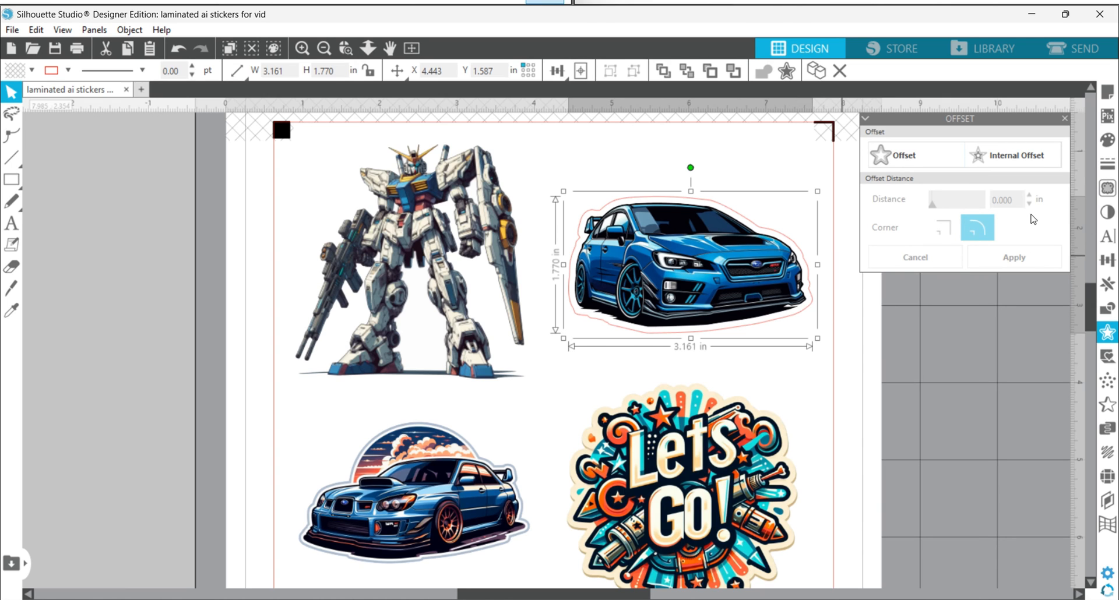
left_click(1027, 158)
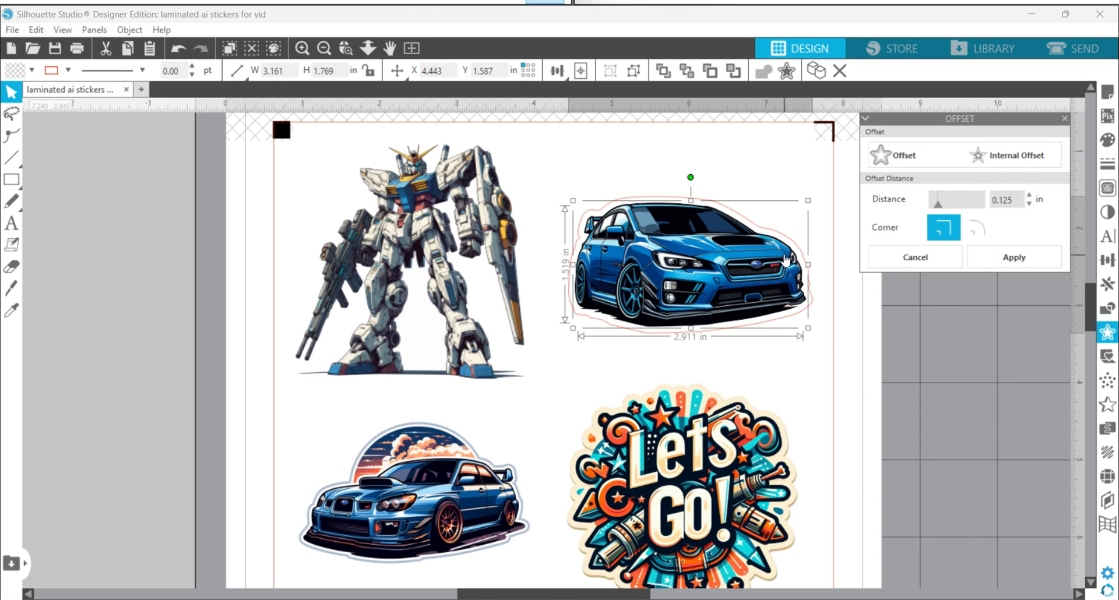
key("ctrl+z")
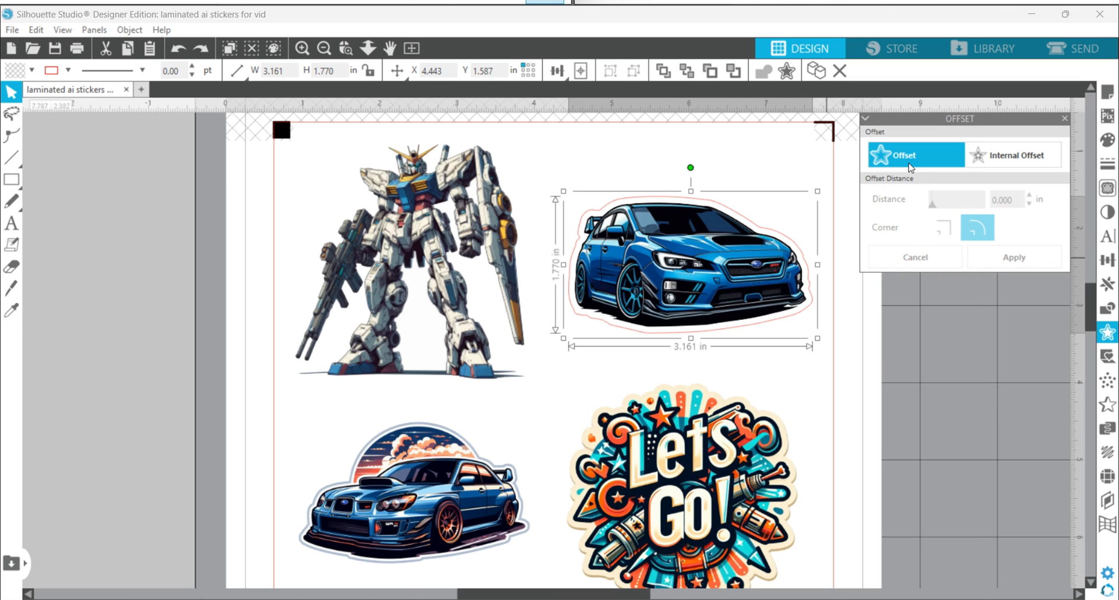
left_click(901, 162)
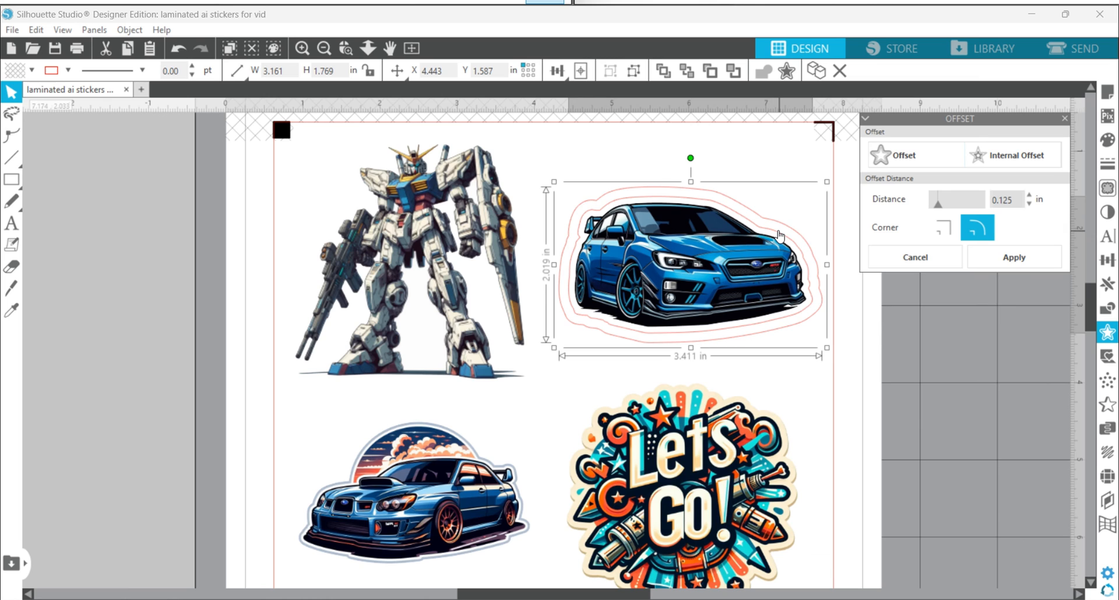
key("ctrl+z")
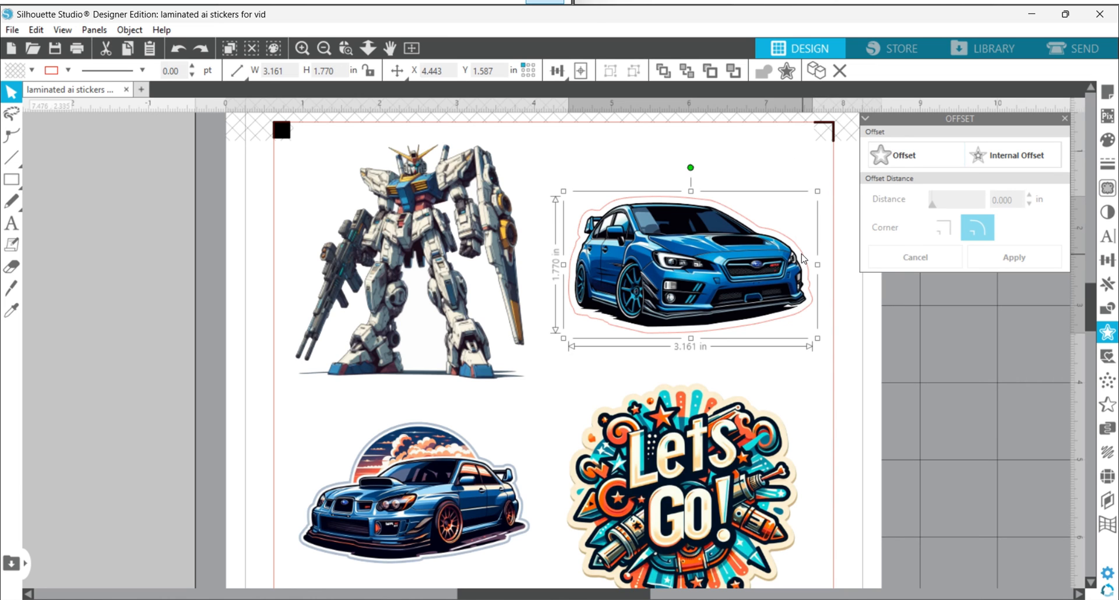
key("Escape")
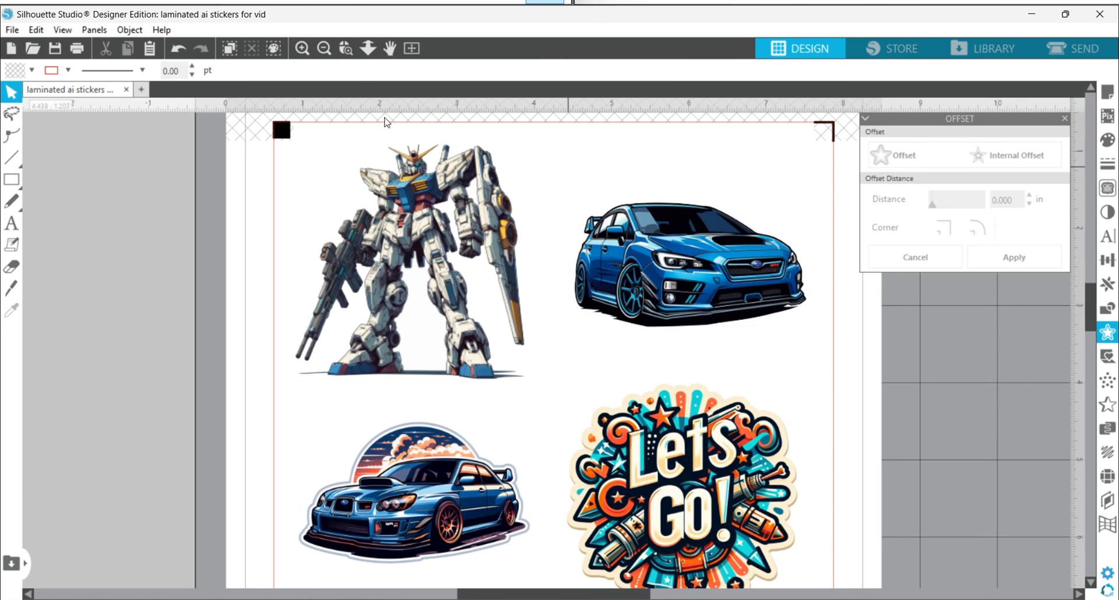
- Select all six stickers and offset them outward by 0.08 in with rounded corners
left_click(412, 48)
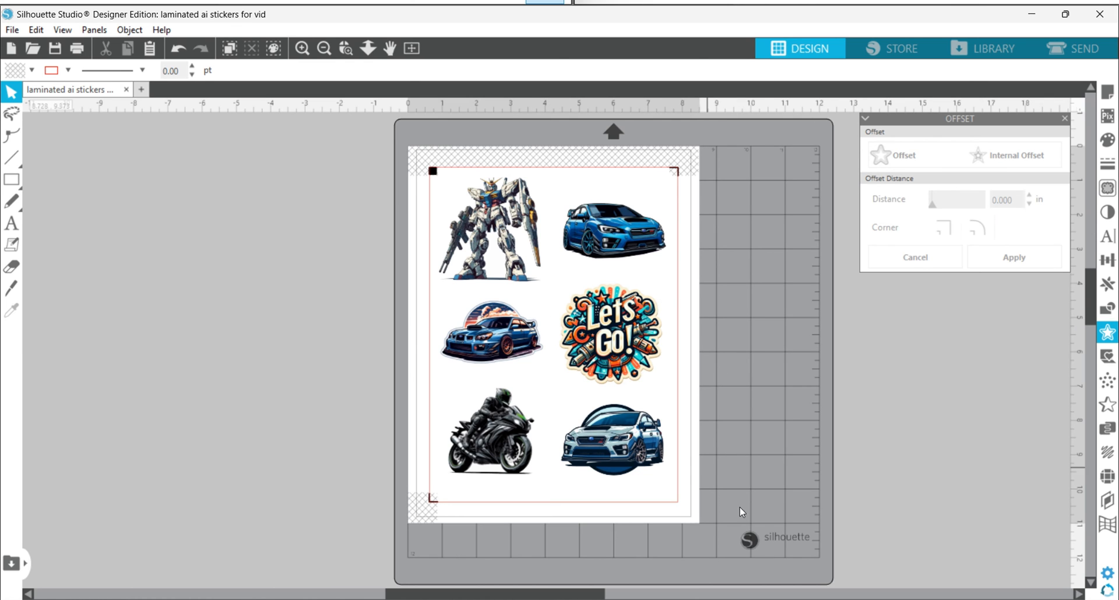
mouse_move(692, 495)
left_mouse_down()
mouse_move(721, 244)
mouse_move(390, 145)
mouse_move(697, 468)
mouse_move(697, 513)
left_mouse_up()
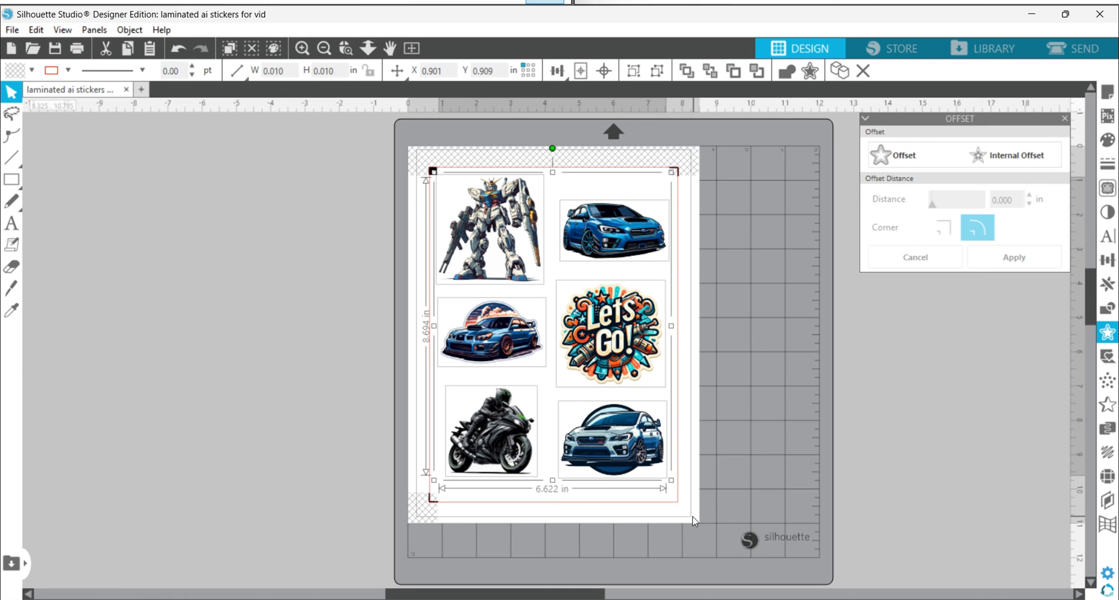
left_click(905, 161)
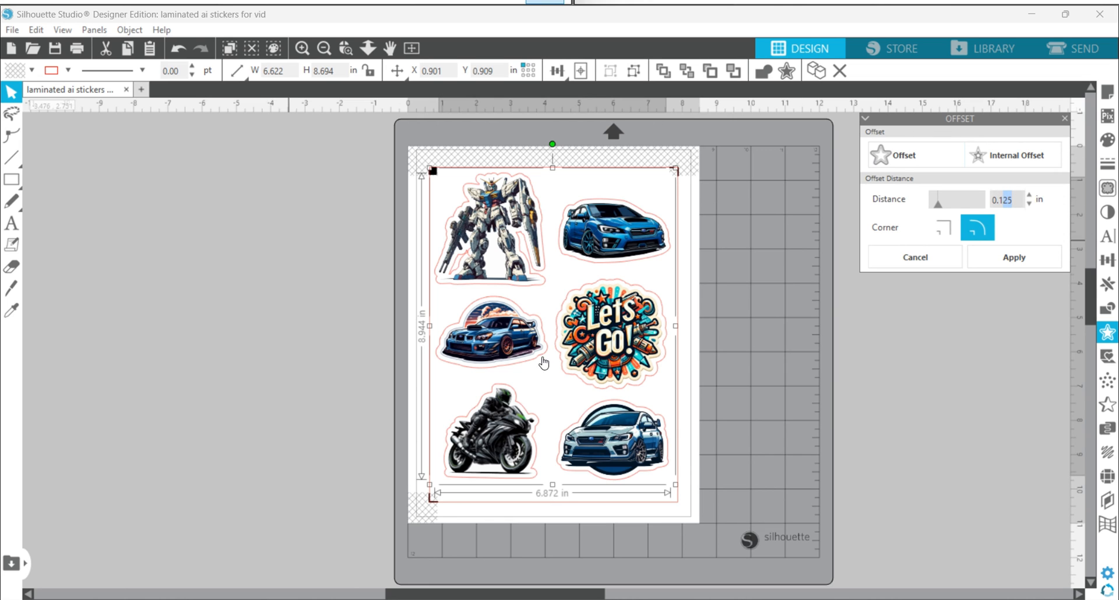
key("BackSpace")
type("08")
key("Return")
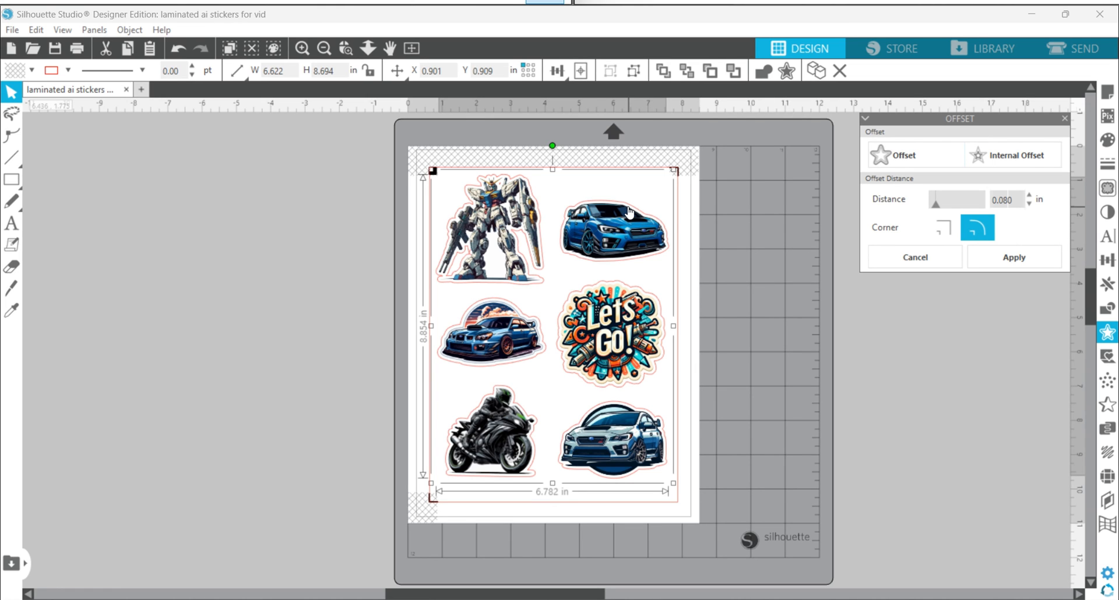
left_click(619, 189)
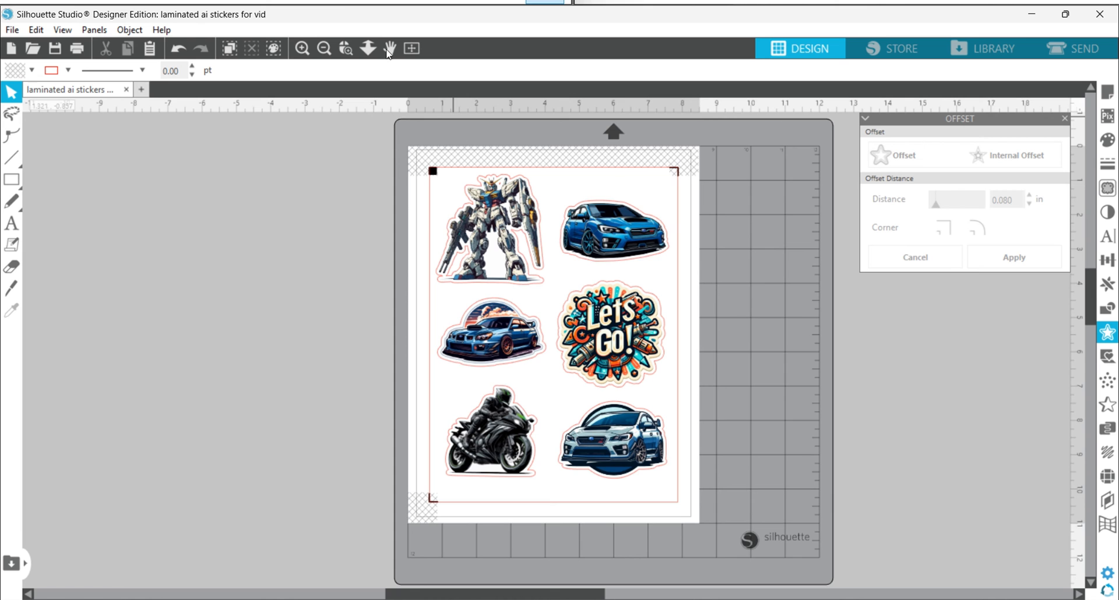
- Inspect the offset outlines around the stickers up close and in the send preview, and return to the design view
left_click(302, 50)
left_click(301, 48)
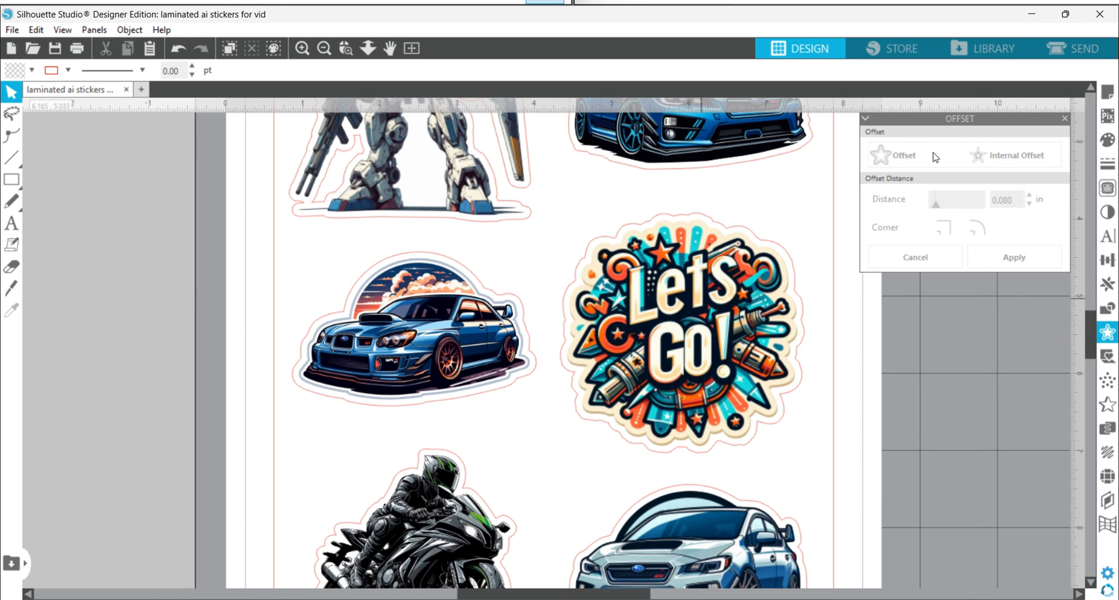
left_click(1071, 51)
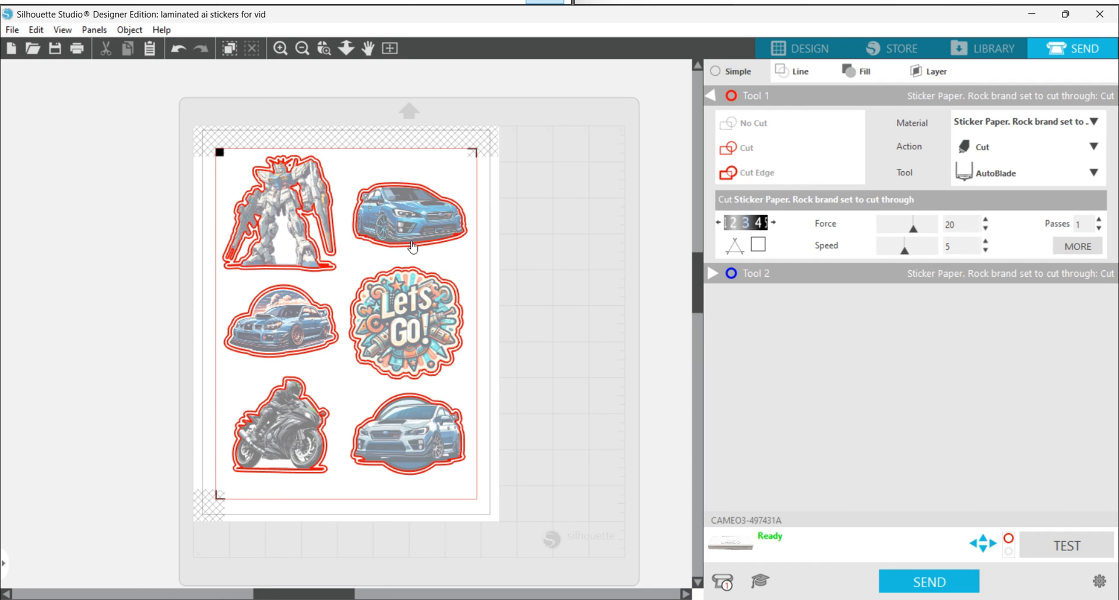
left_click(813, 50)
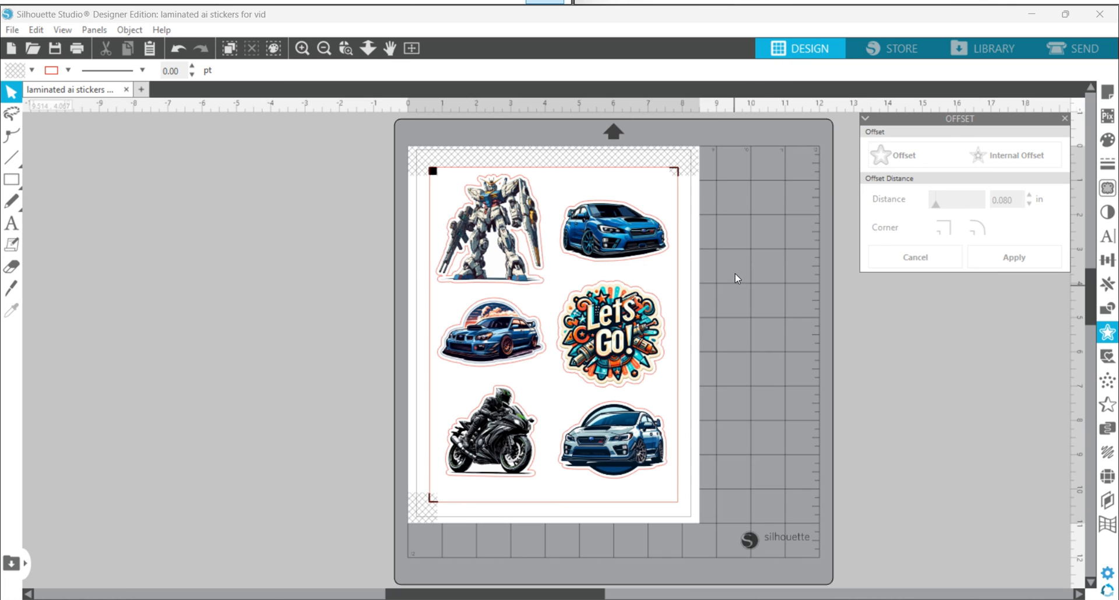
- Try moving the blue car's offset outline, and undo both that move and the offset of all six stickers
left_click(664, 257)
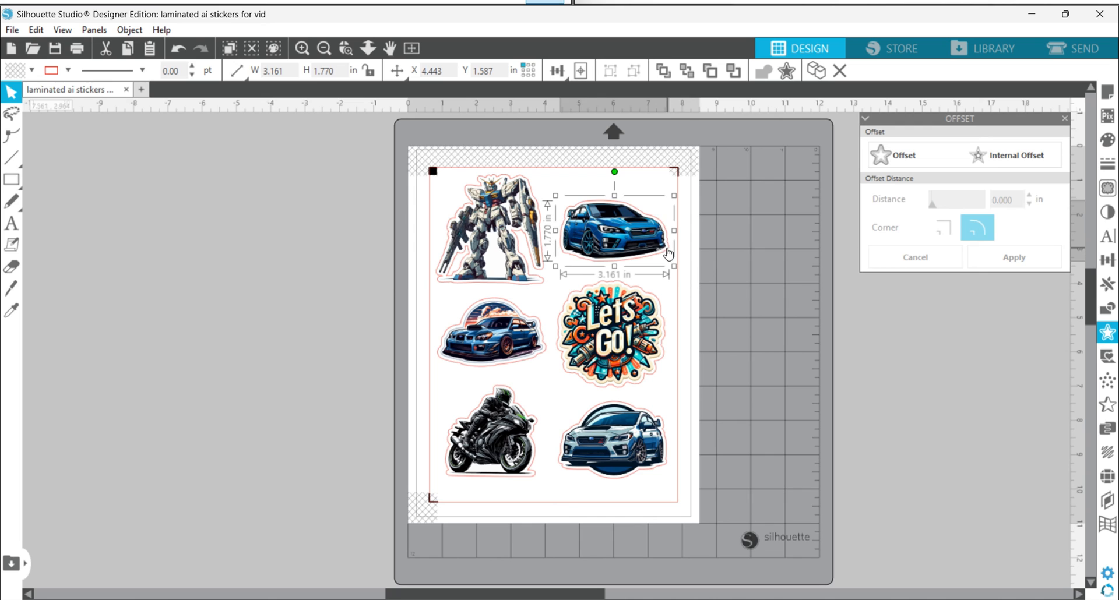
left_click_drag(663, 253, 697, 249)
key("ctrl+z")
key("ctrl+z")
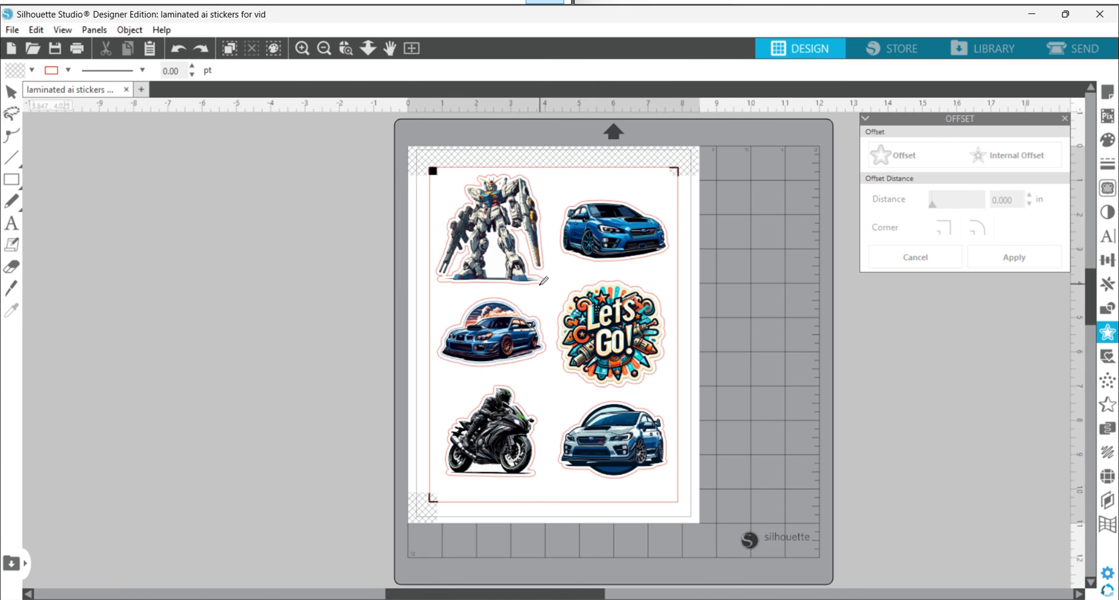
scroll(543, 281, "up", 2)
scroll(544, 281, "down", 2)
key("ctrl+a")
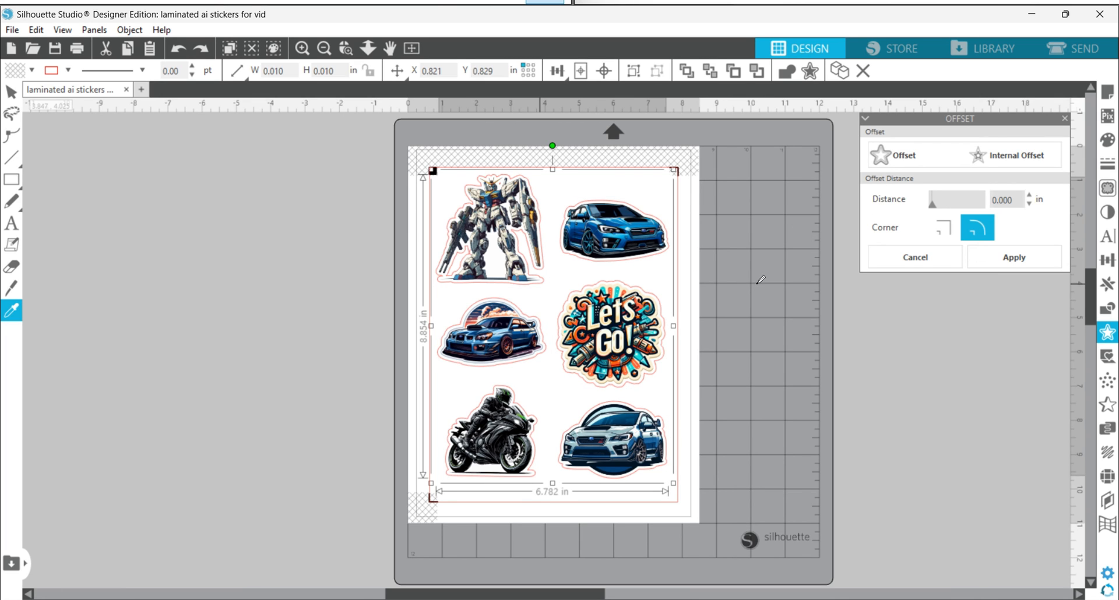
key("ctrl+z")
key("ctrl+z")
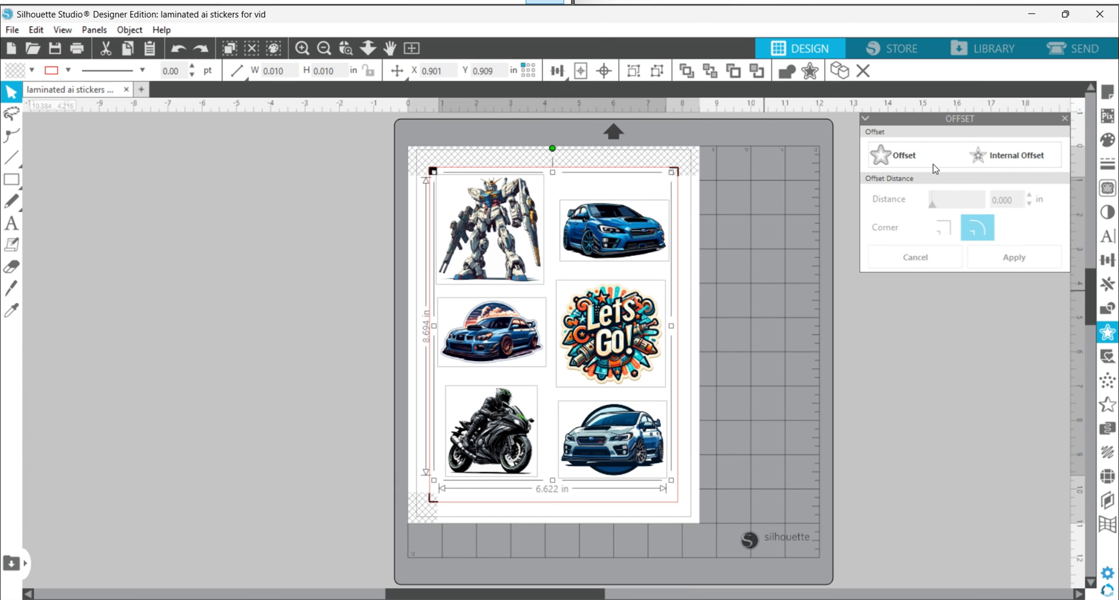
- Offset all six selected stickers outward by .08 in with rounded corners
left_click(892, 156)
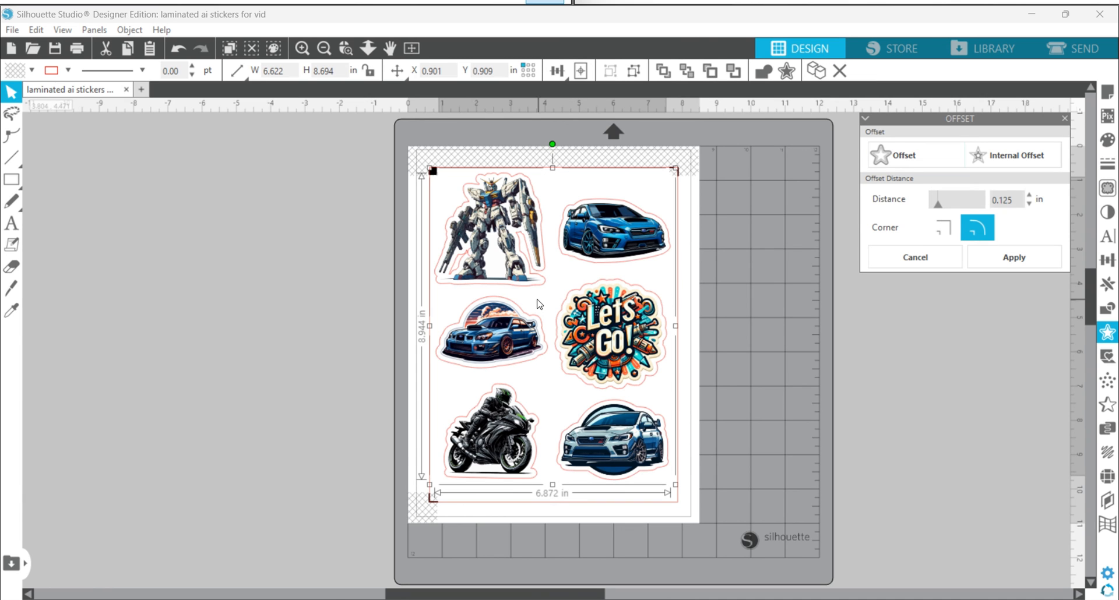
left_click_drag(1021, 199, 985, 199)
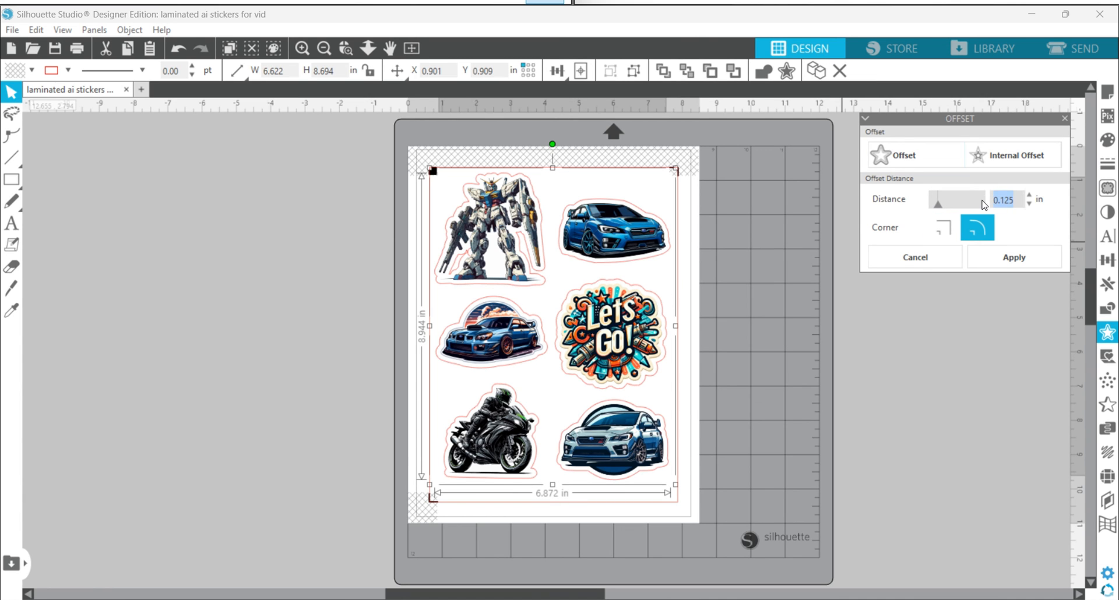
type(".08")
key("Return")
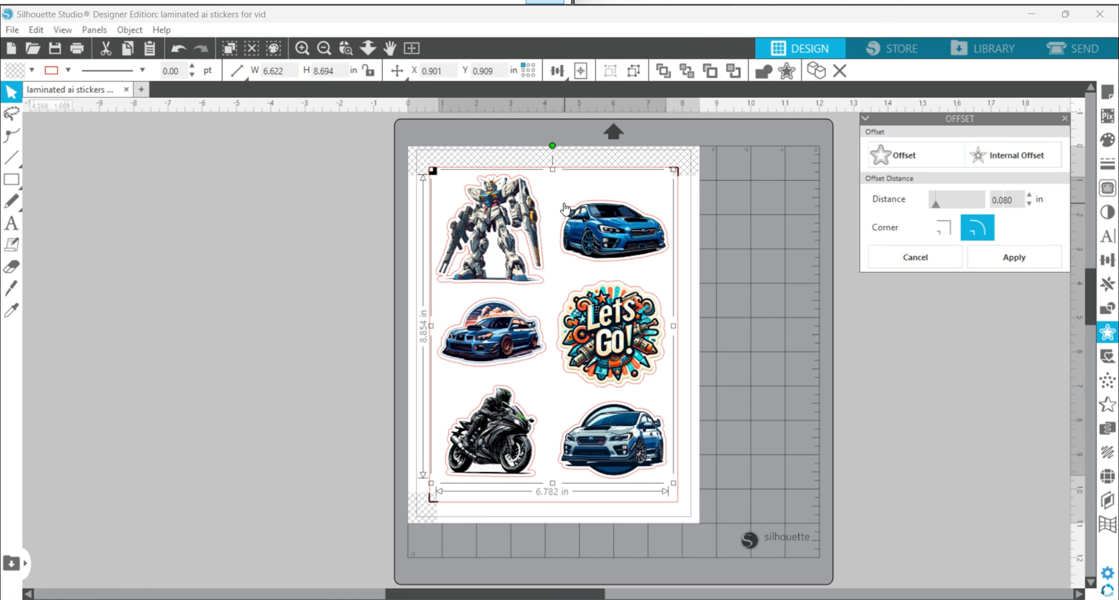
- Change the line color of the six new offset outlines to purple and deselect them
left_click(68, 71)
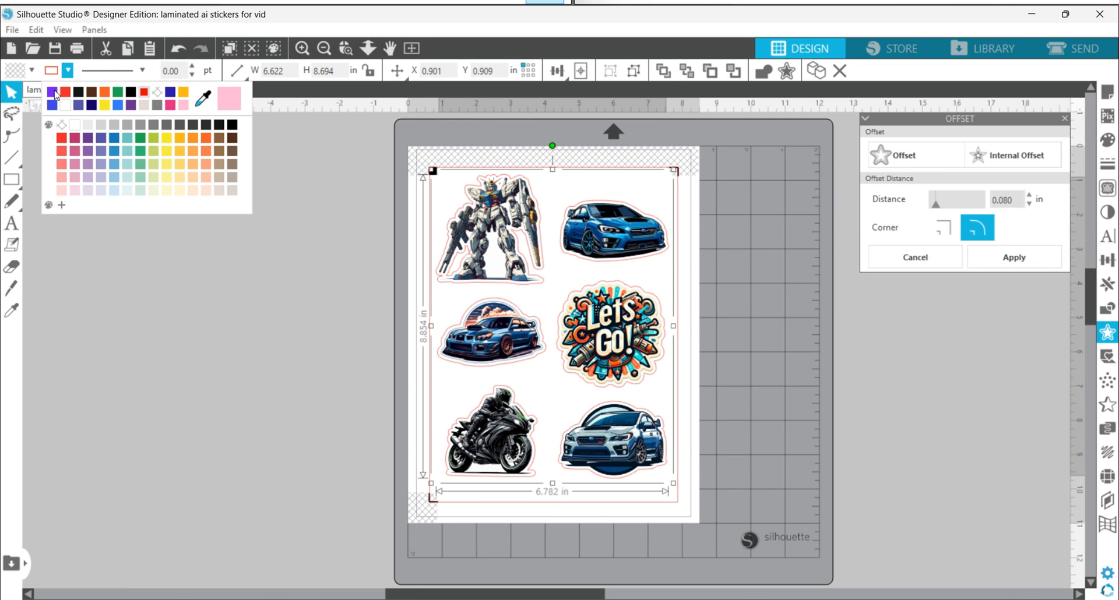
left_click(56, 94)
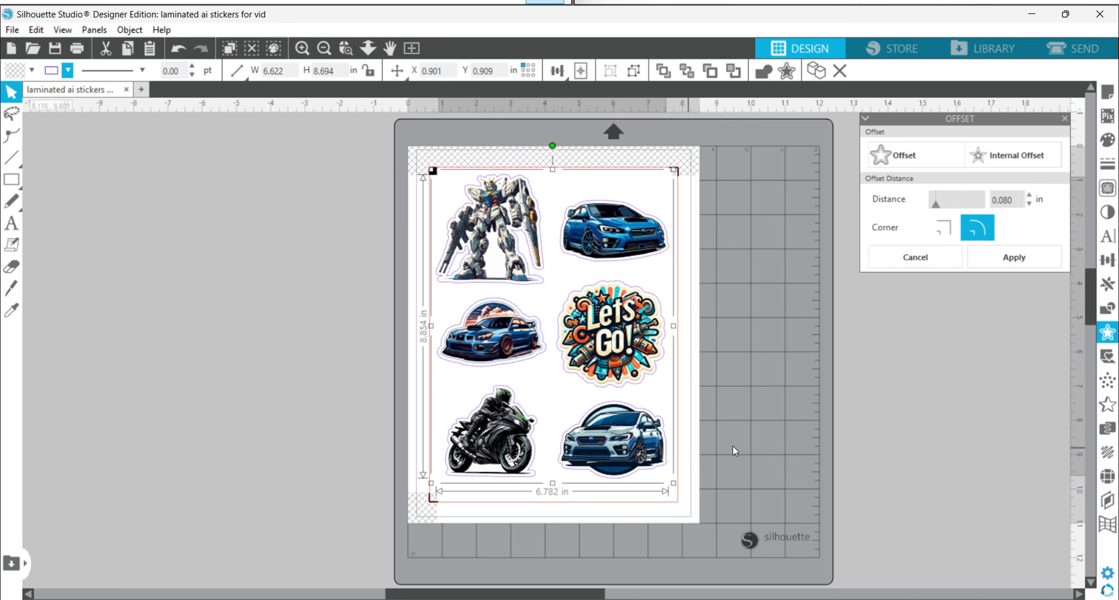
left_click(778, 408)
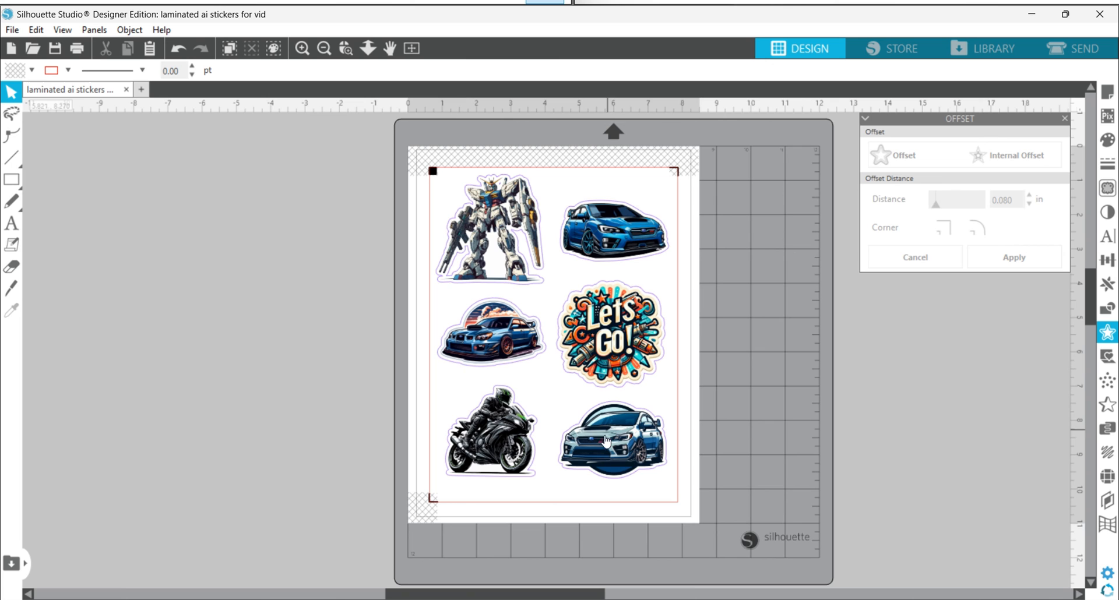
- Set the send settings to cut by line color with only the purple offset outlines enabled, and return to the design view
left_click(1080, 55)
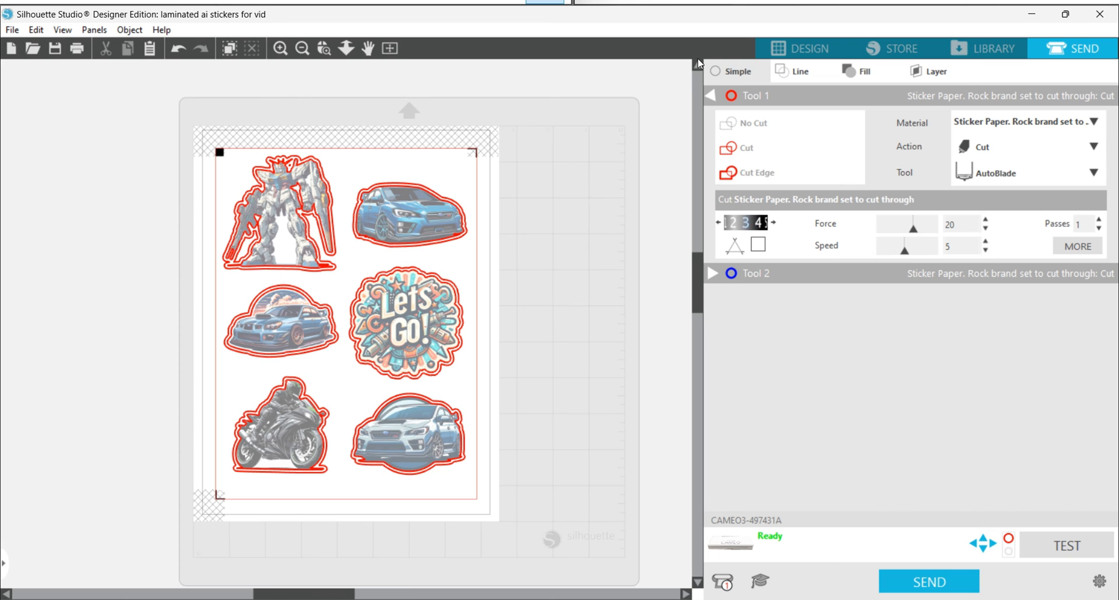
left_click(792, 73)
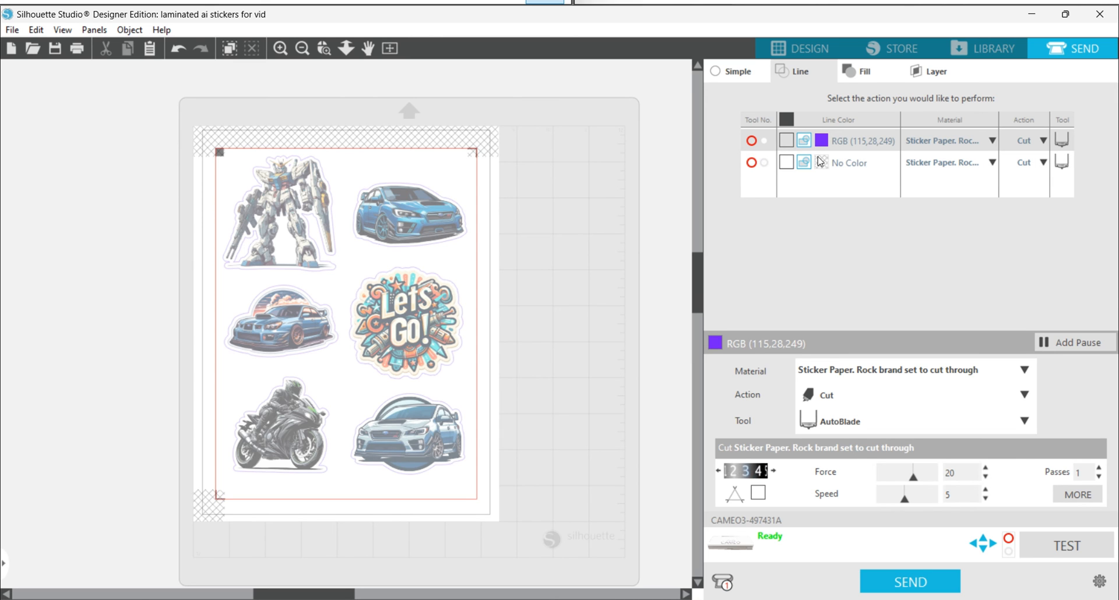
left_click(786, 164)
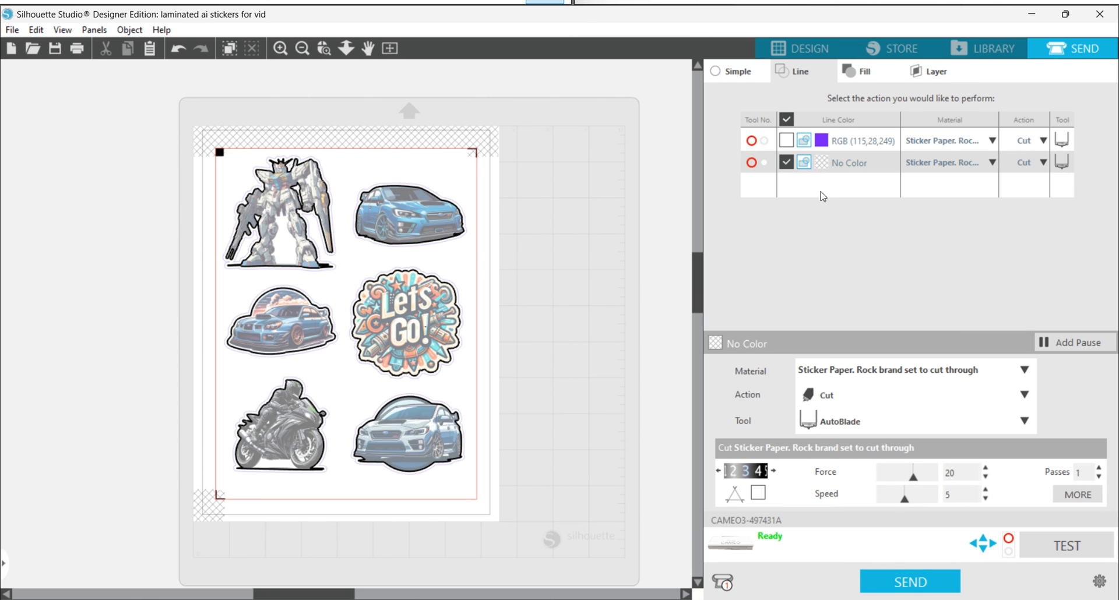
left_click(786, 163)
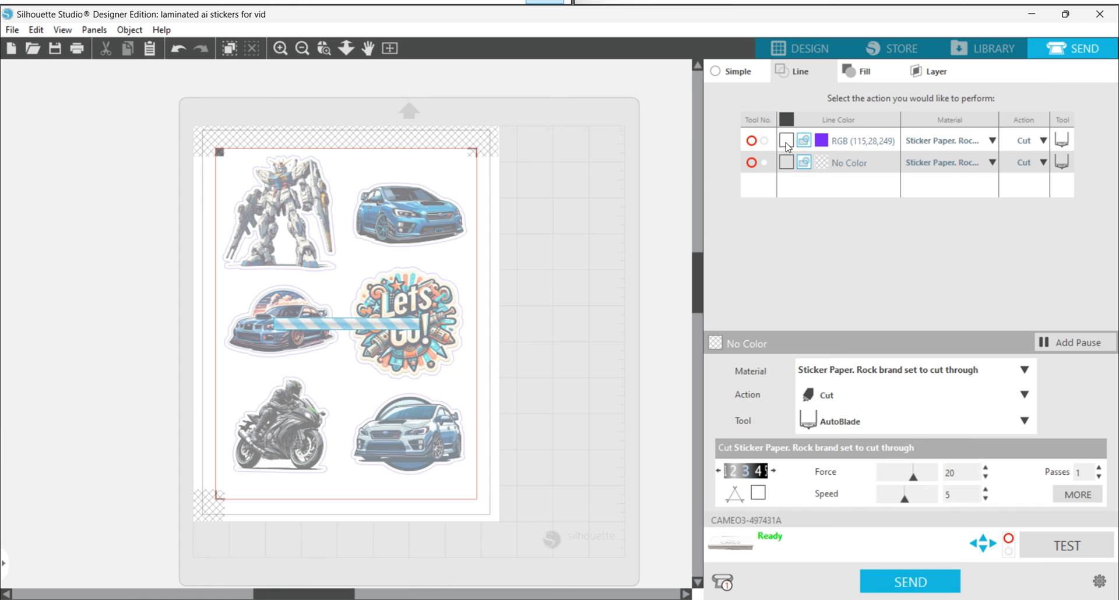
left_click(785, 141)
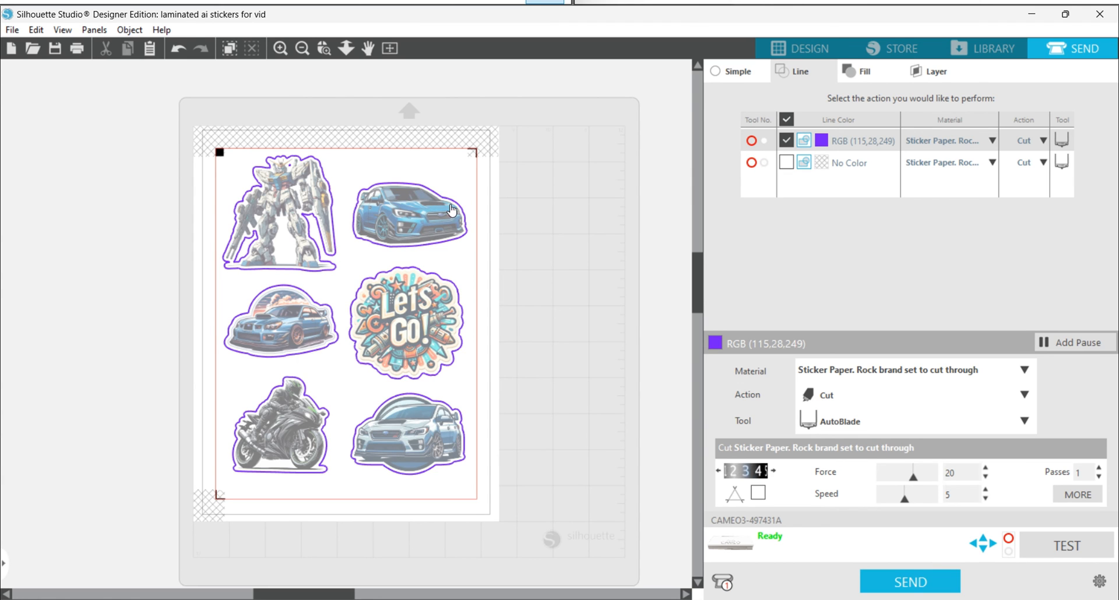
left_click(783, 56)
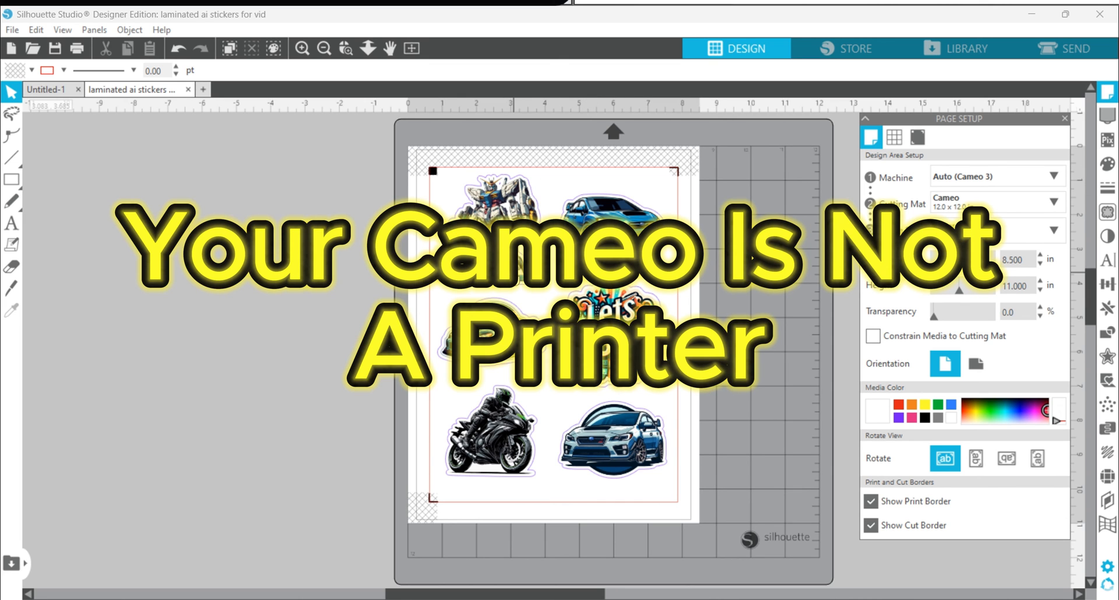
- Open the print preview of the sticker sheet and check the whole page with its registration marks
left_click(12, 30)
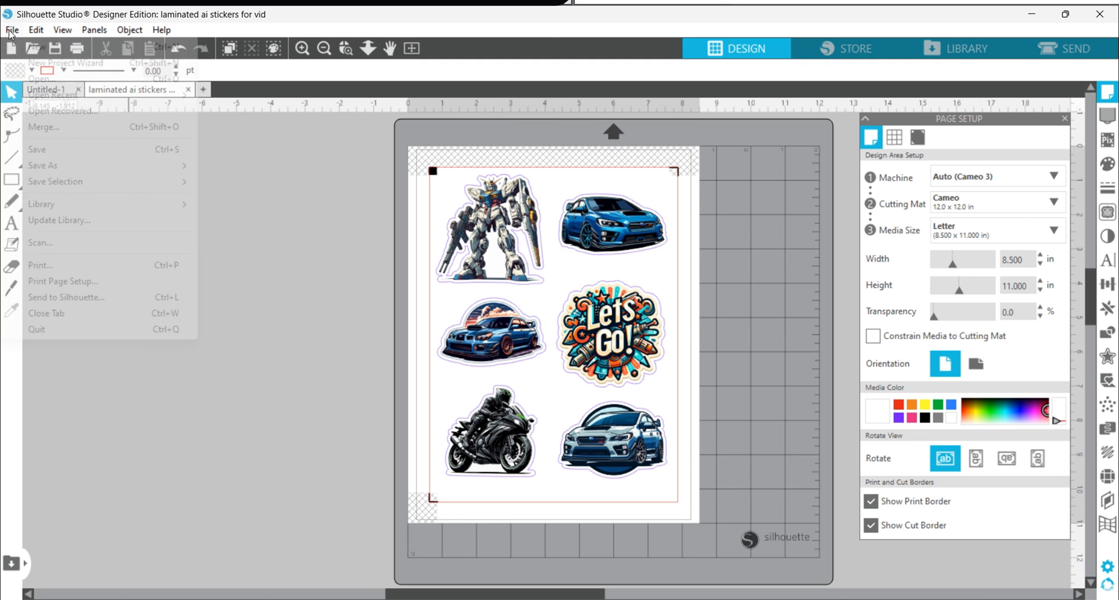
left_click(41, 266)
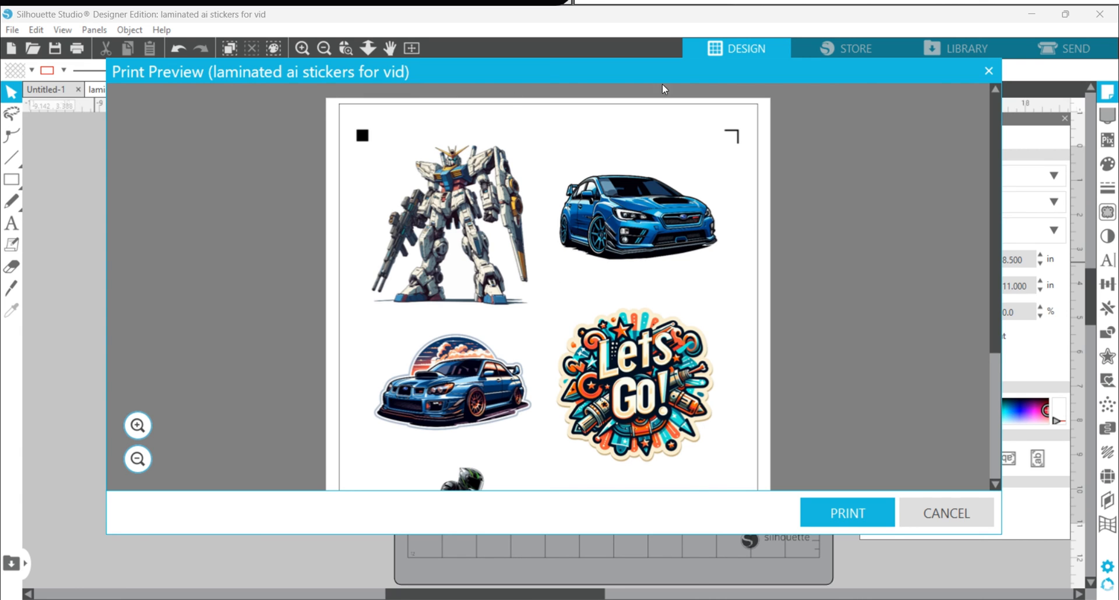
scroll(852, 185, "down", 5)
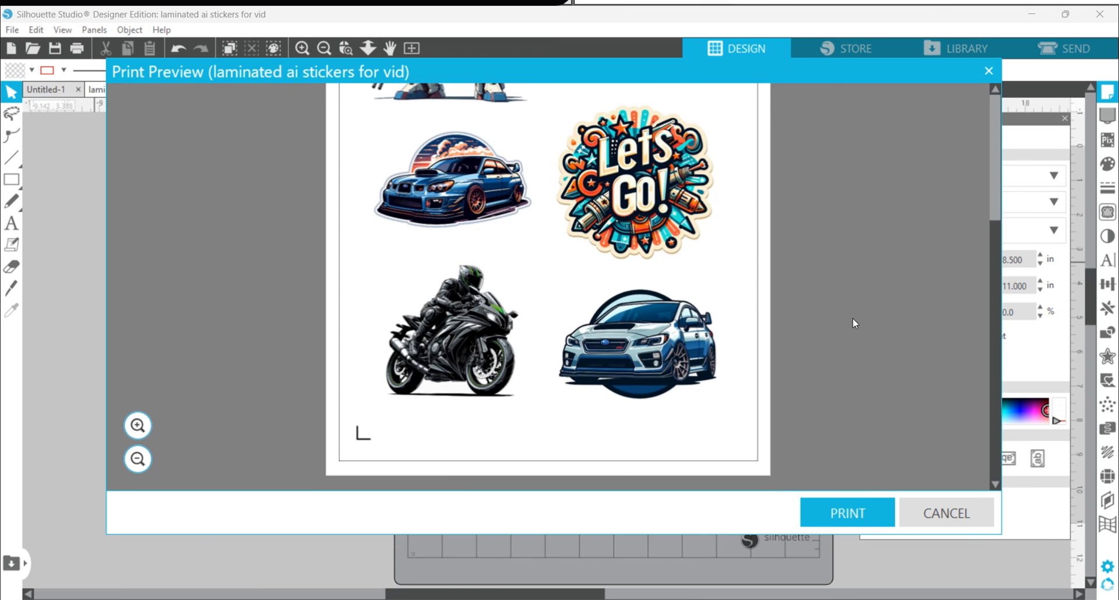
scroll(853, 323, "up", 5)
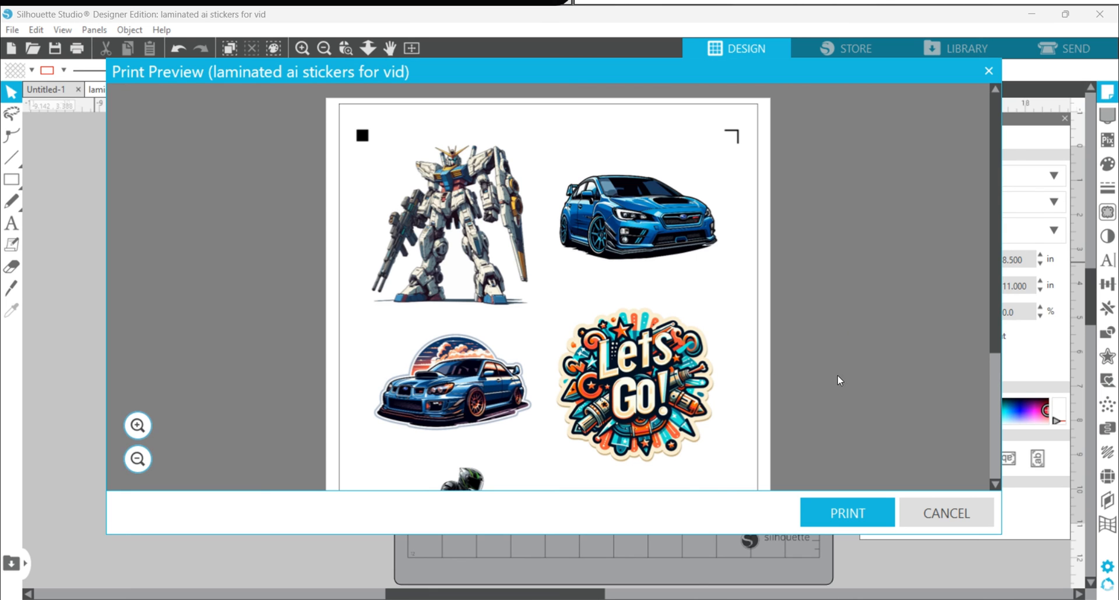
scroll(620, 342, "down", 3)
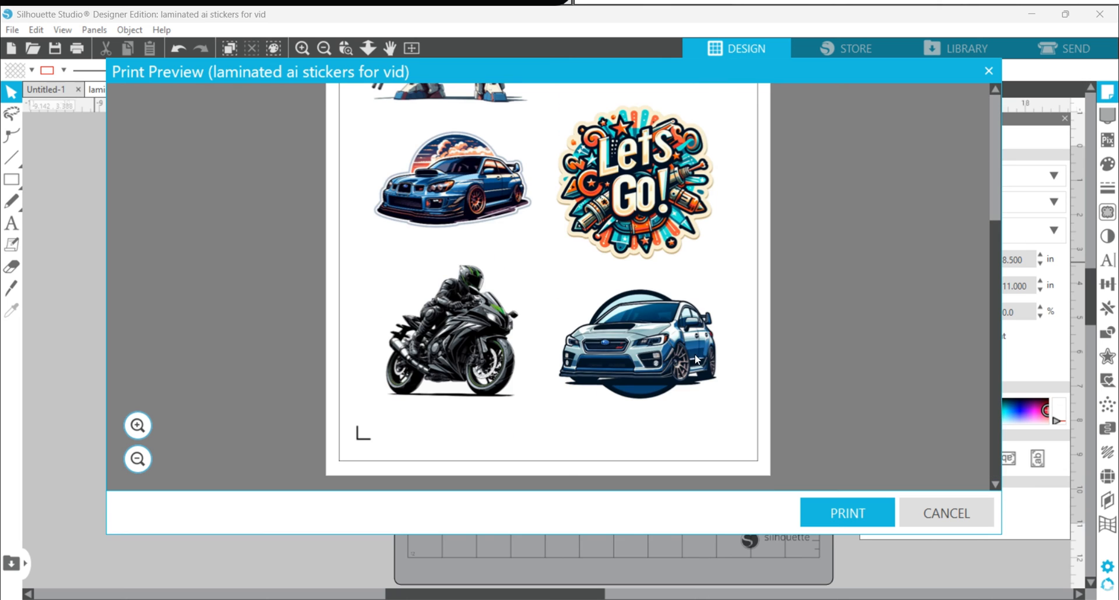
- Proceed from the preview to printing, and dismiss the still-loading print window in favor of the classic printer dialog
left_click(852, 516)
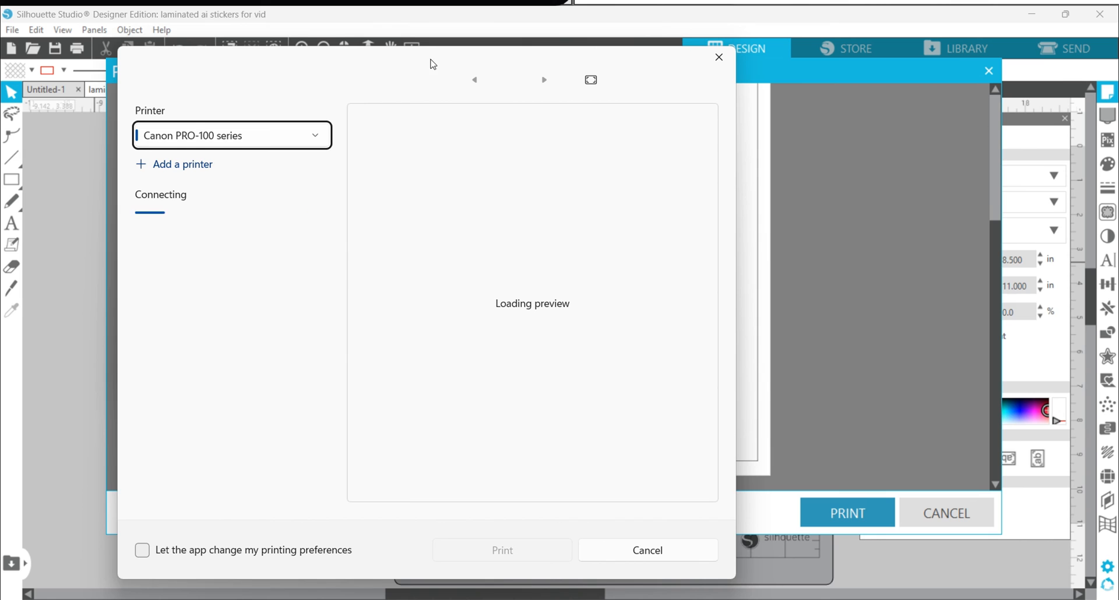
left_click_drag(429, 61, 760, 43)
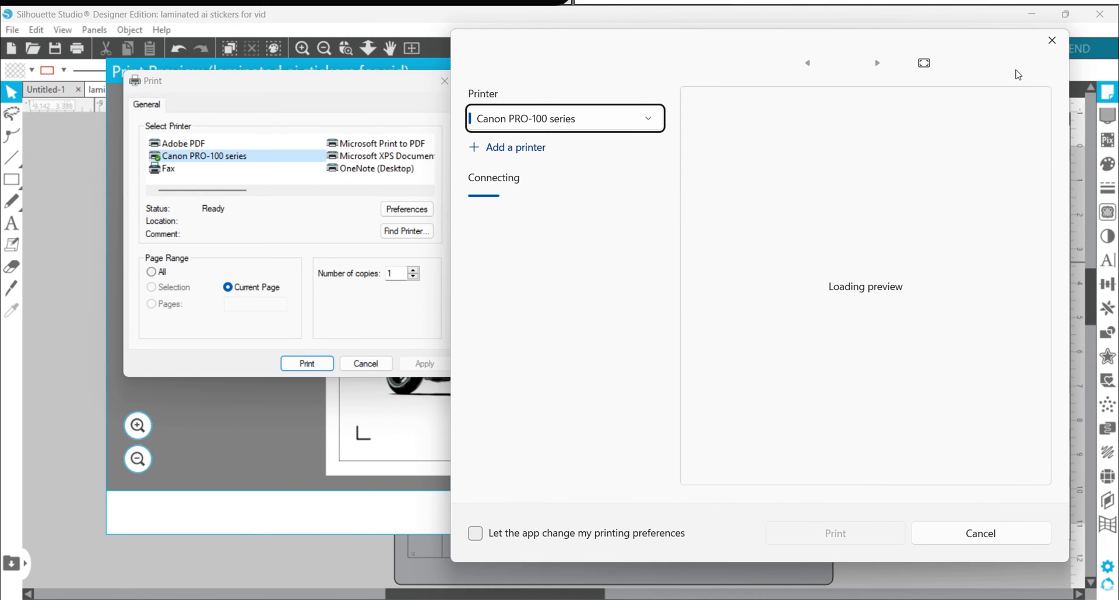
left_click(1048, 45)
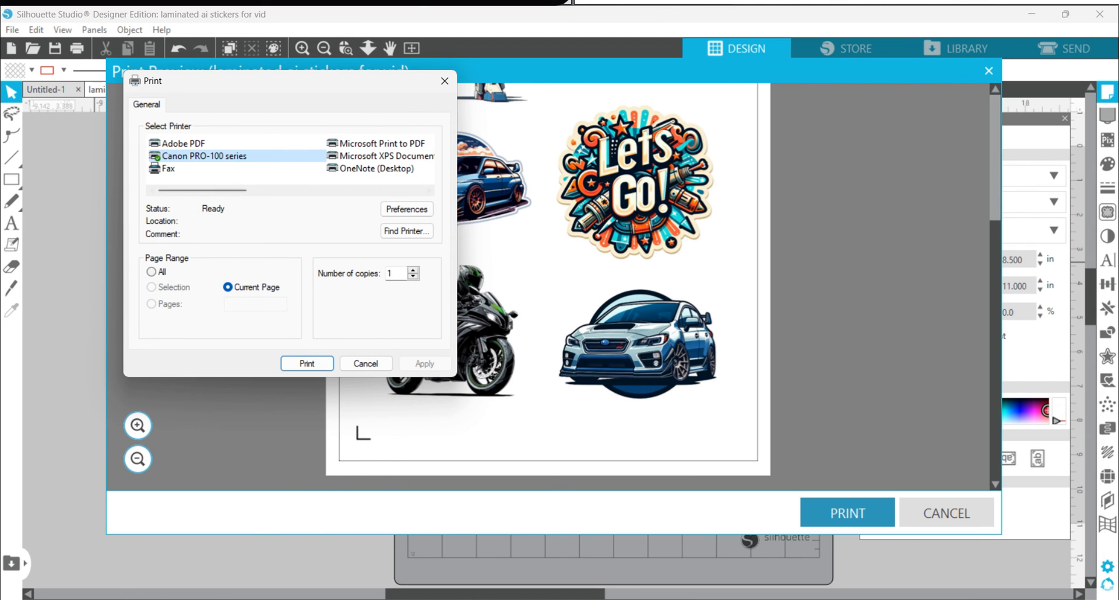
left_click_drag(293, 93, 349, 97)
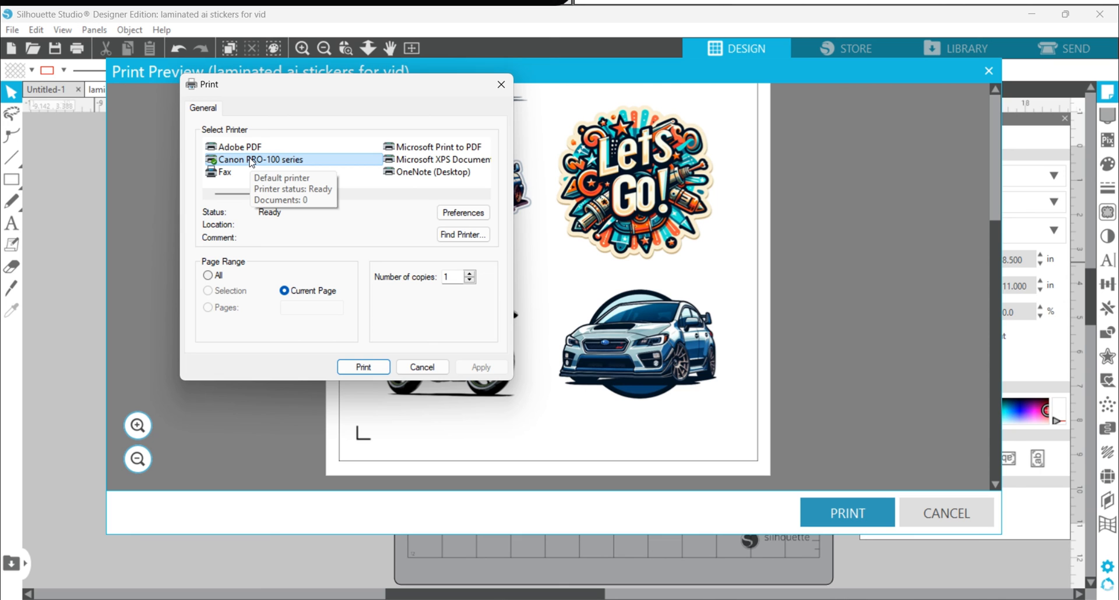
- Open the Canon PRO-100 series printing preferences and choose Glossy Photo Paper as the media type
left_click(477, 218)
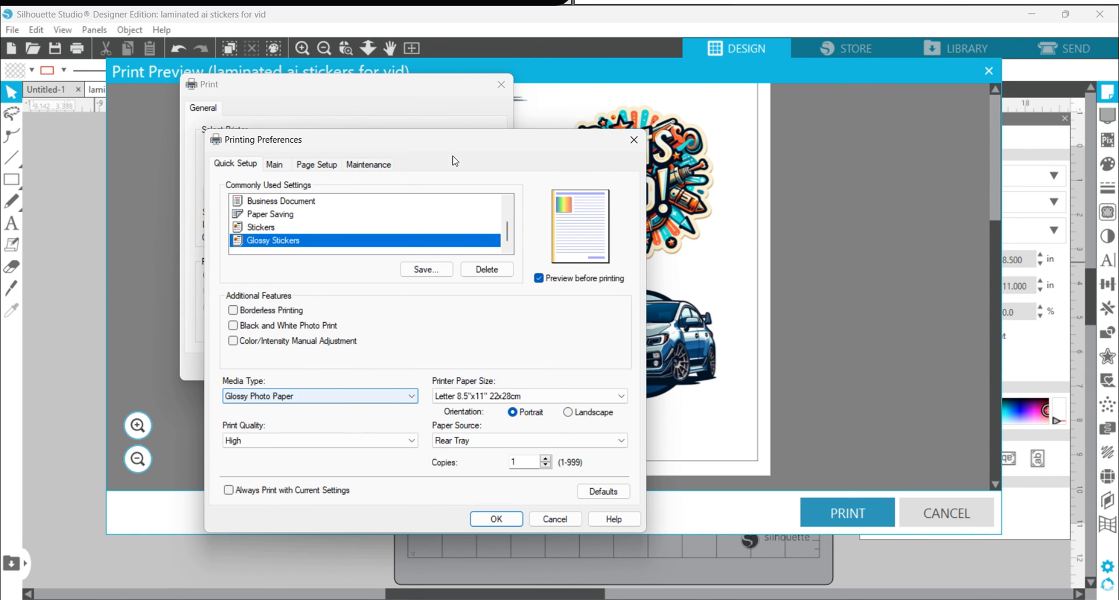
left_click_drag(465, 147, 475, 68)
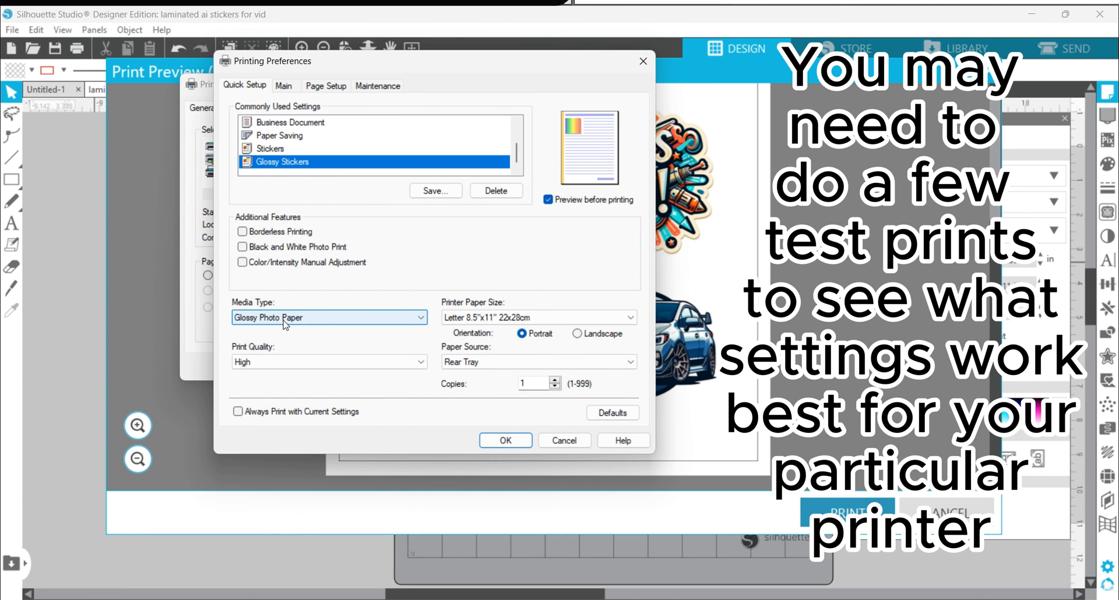
left_click(419, 319)
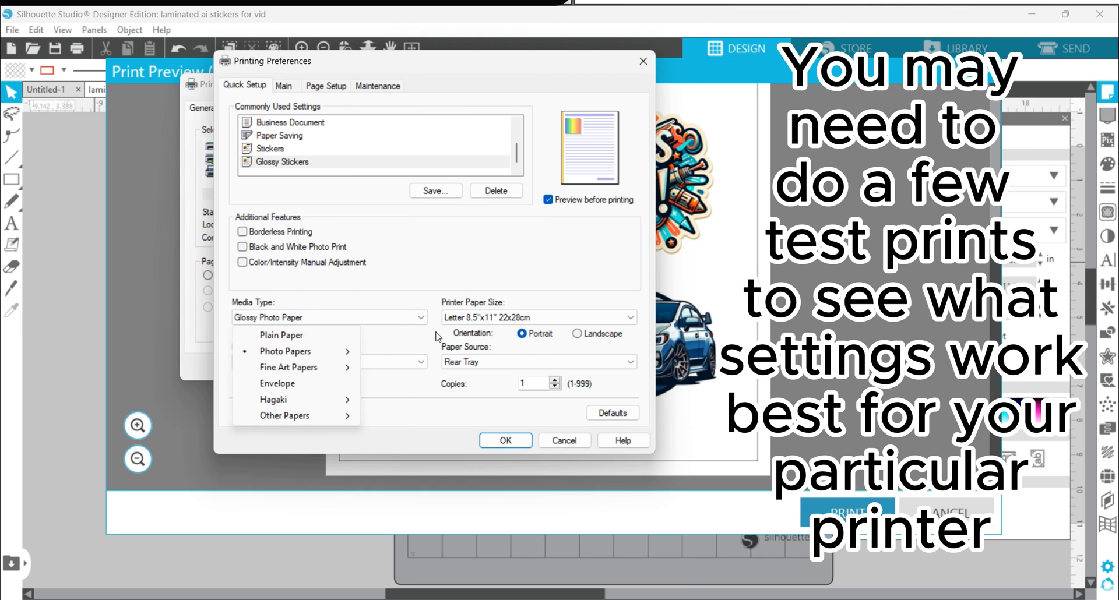
mouse_move(317, 354)
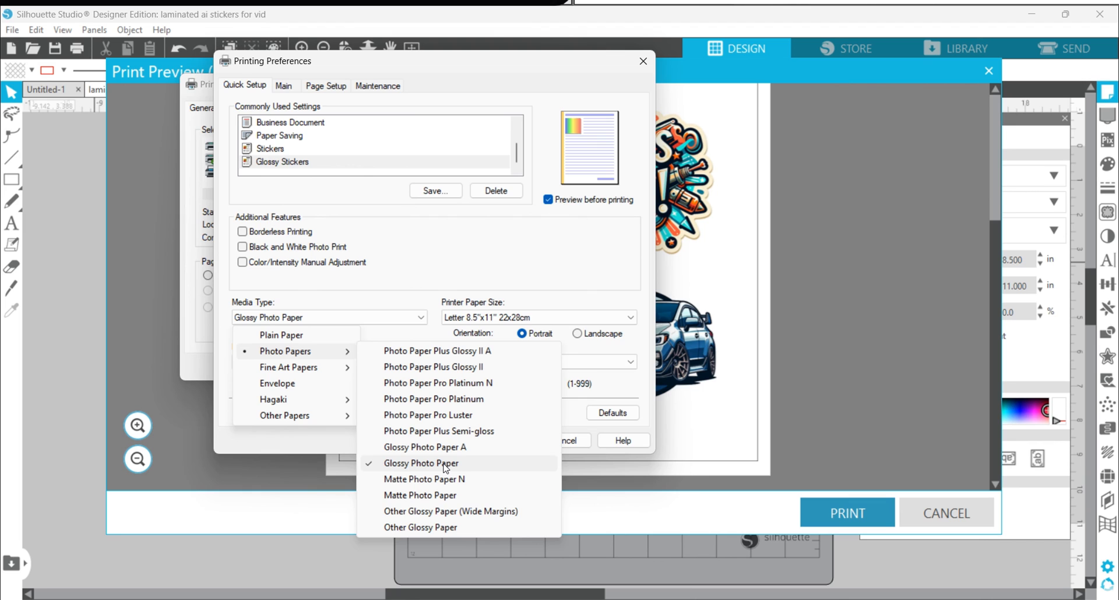
left_click(446, 464)
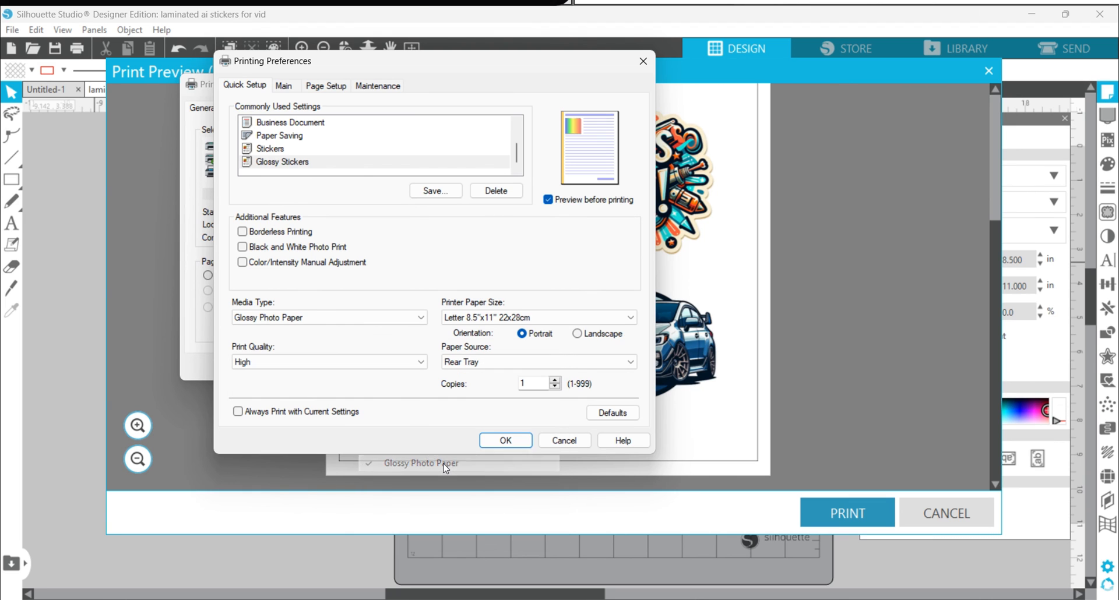
- Keep High print quality, Letter 8.5"x11" paper and Portrait orientation, accept the preferences, and print the sticker sheet
left_click(420, 362)
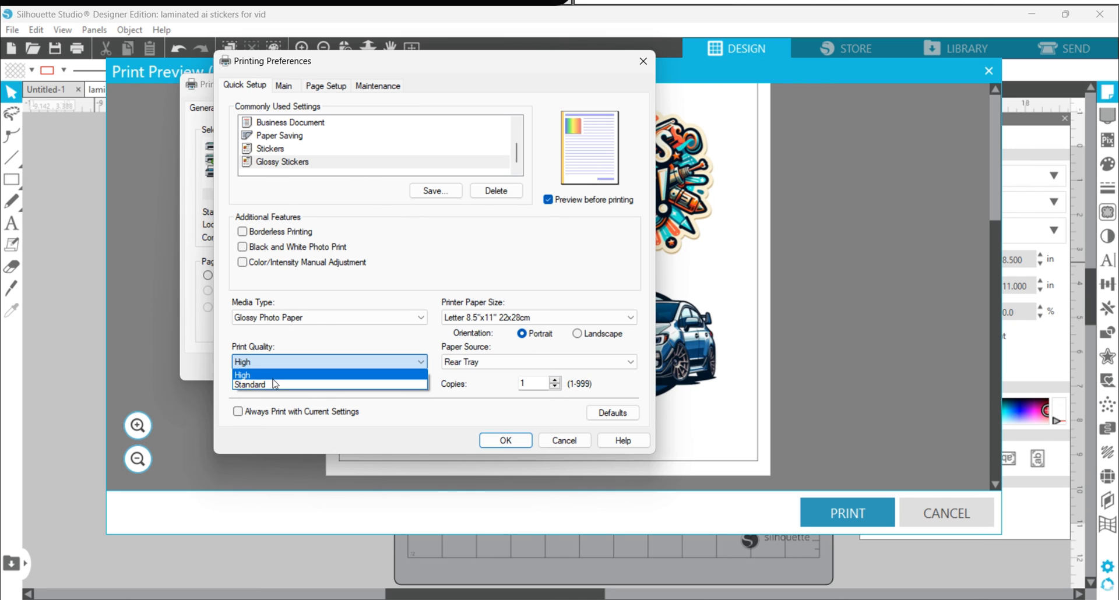
left_click(508, 304)
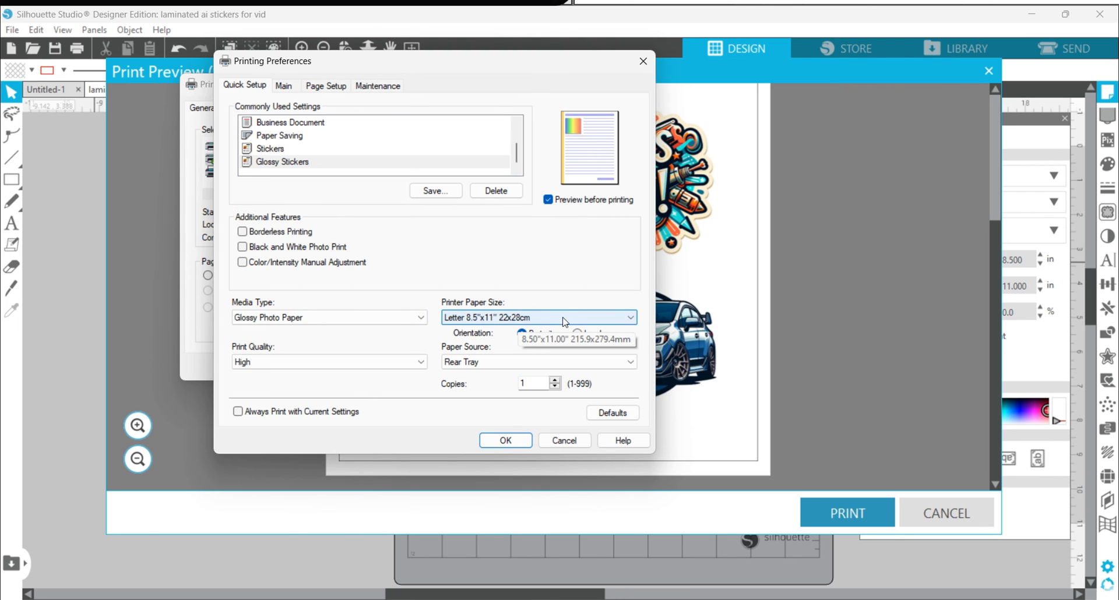
left_click(490, 322)
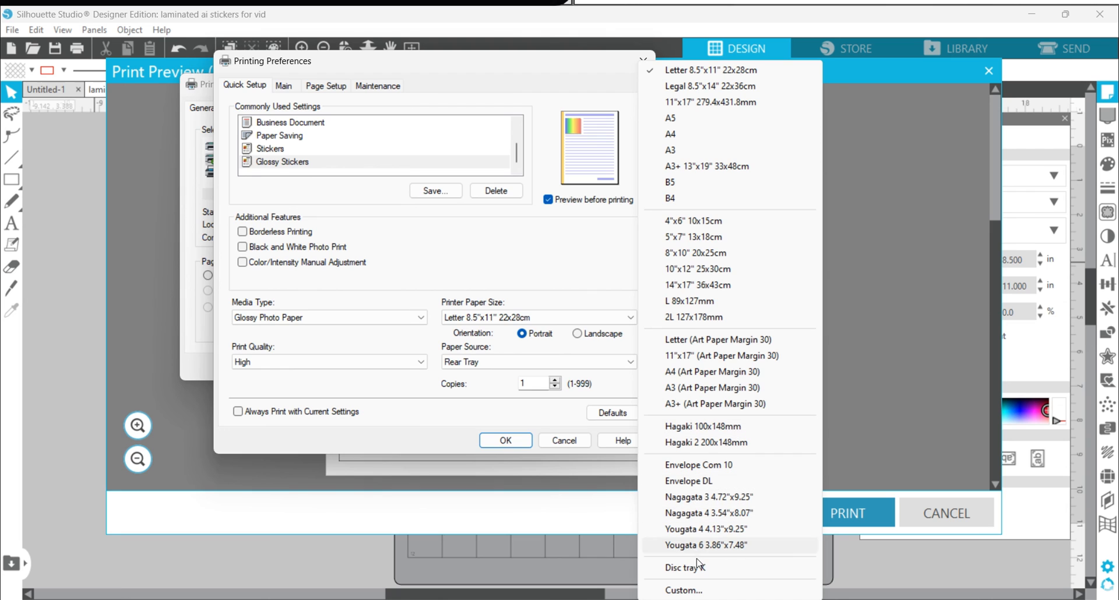
left_click(552, 321)
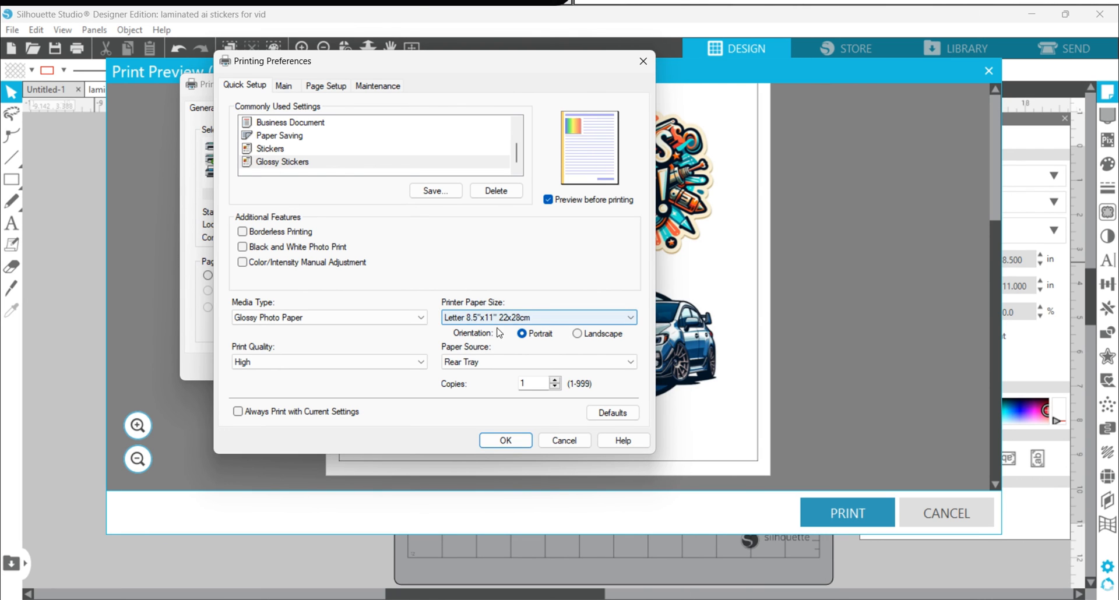
left_click(523, 336)
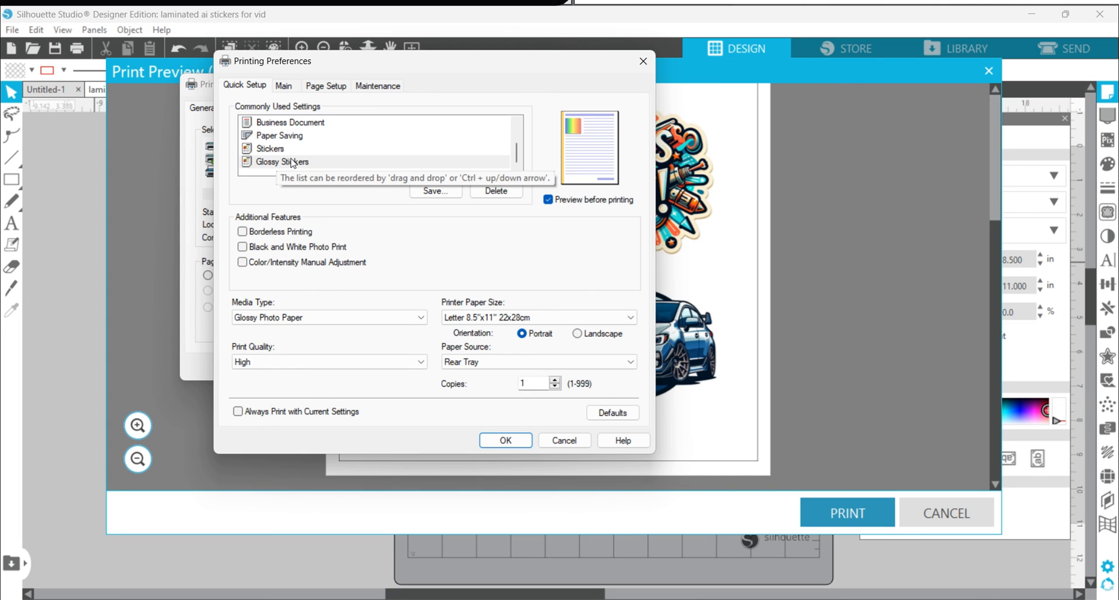
left_click(517, 442)
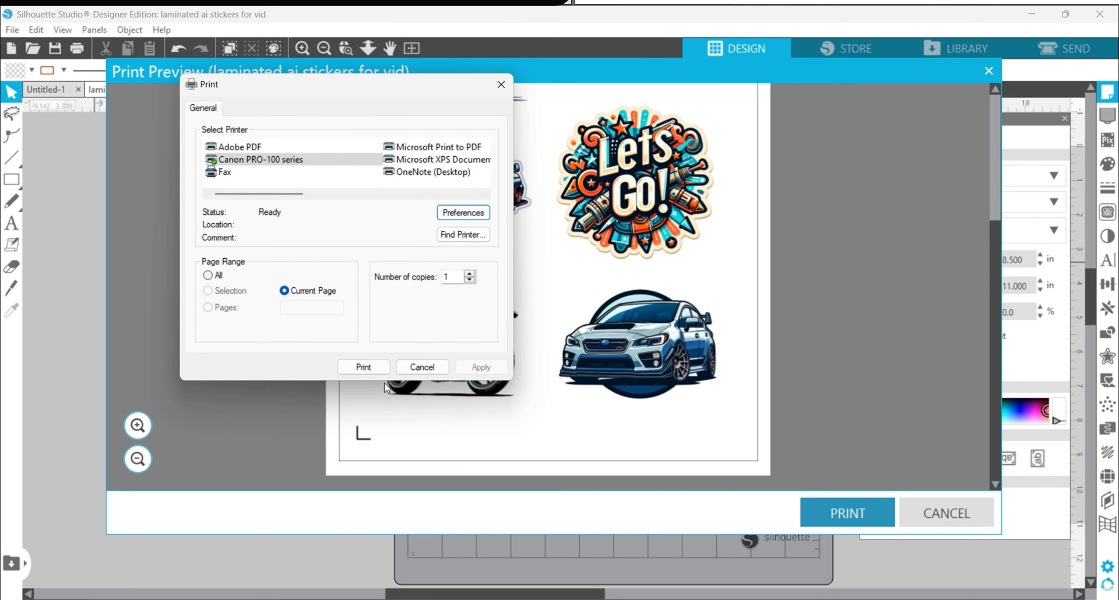
left_click(362, 367)
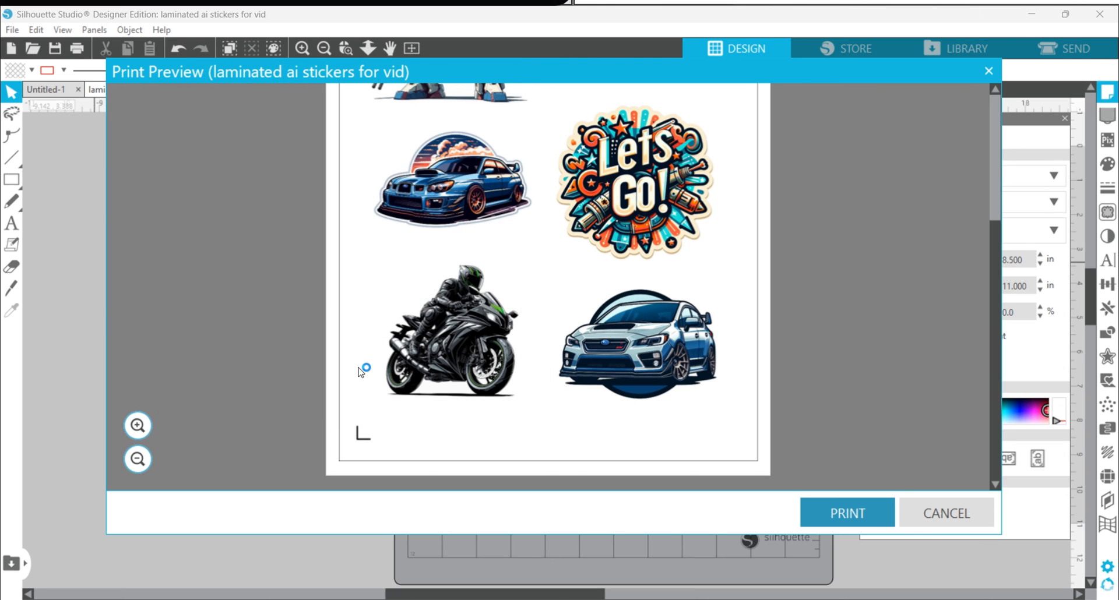
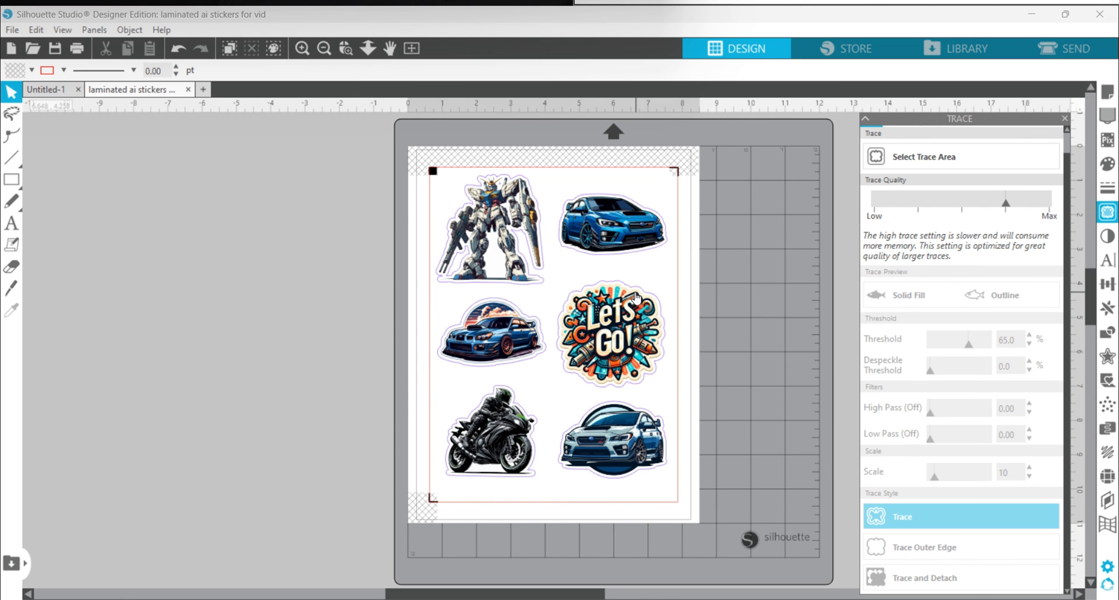
- Open the send settings and compare the cut lines in Simple mode with those in Line mode
left_click(1078, 49)
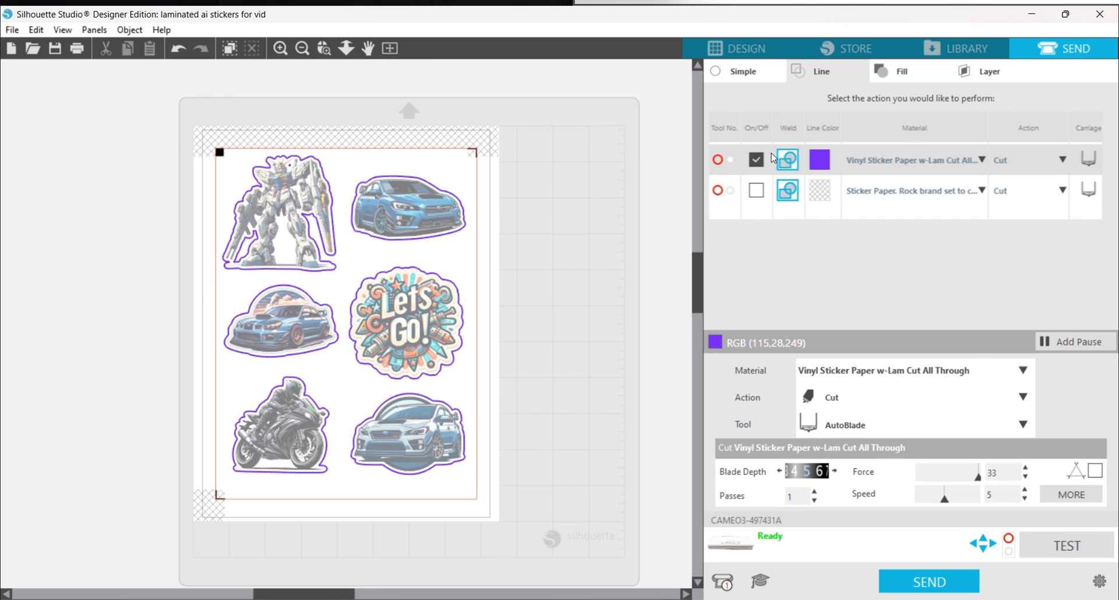
left_click(752, 74)
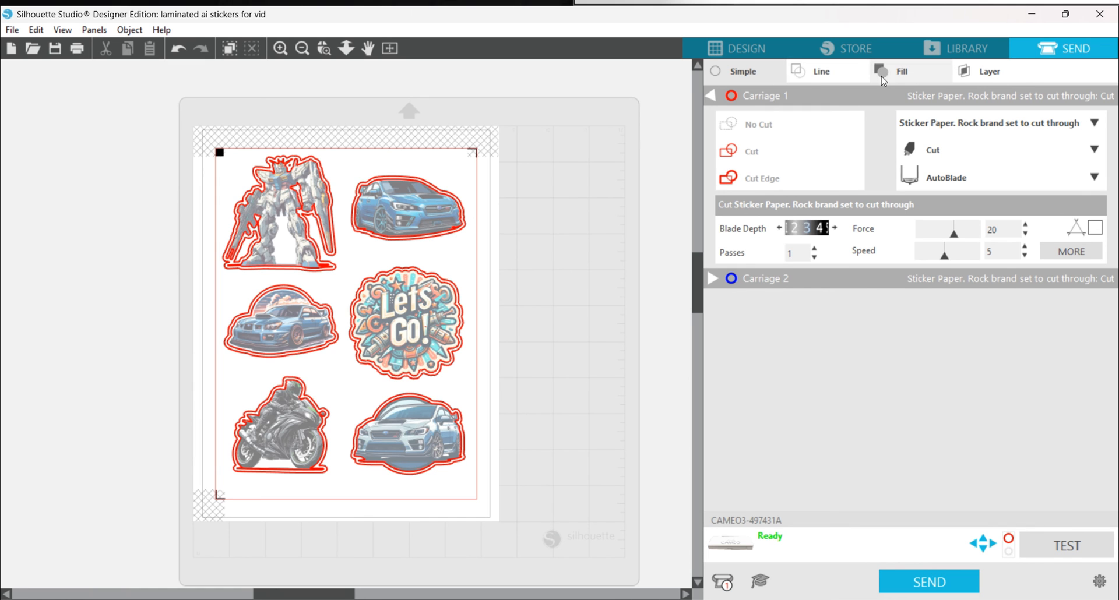
left_click(803, 79)
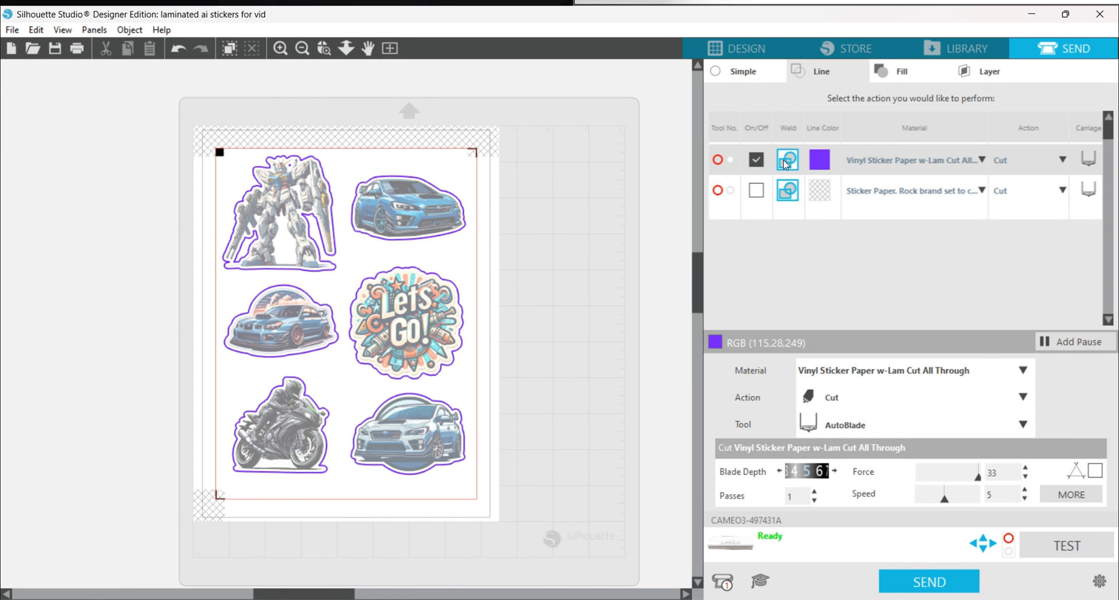
left_click(745, 70)
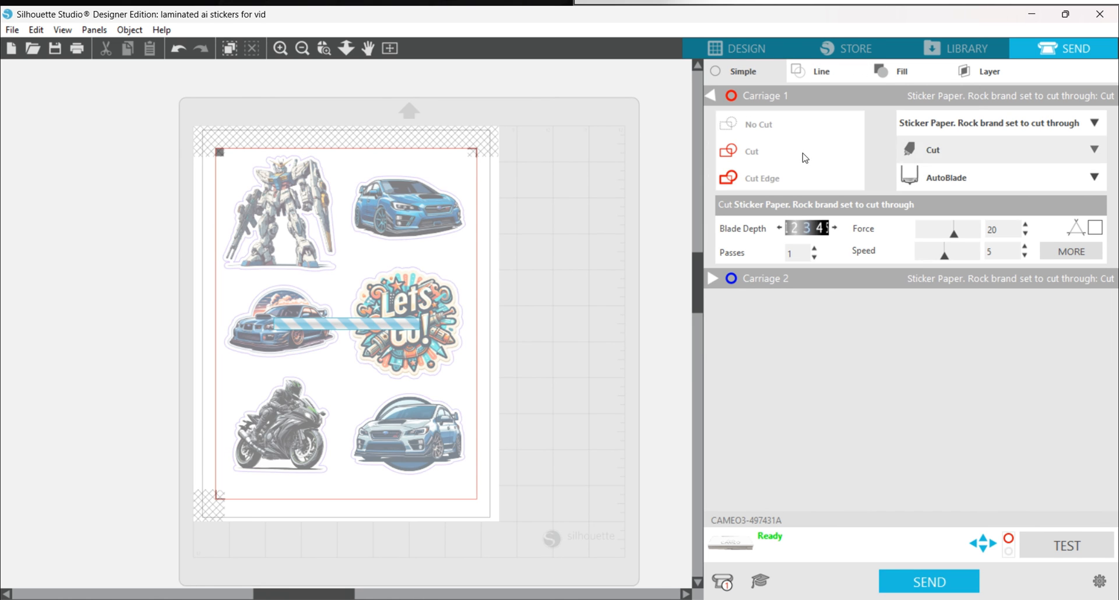
left_click(814, 72)
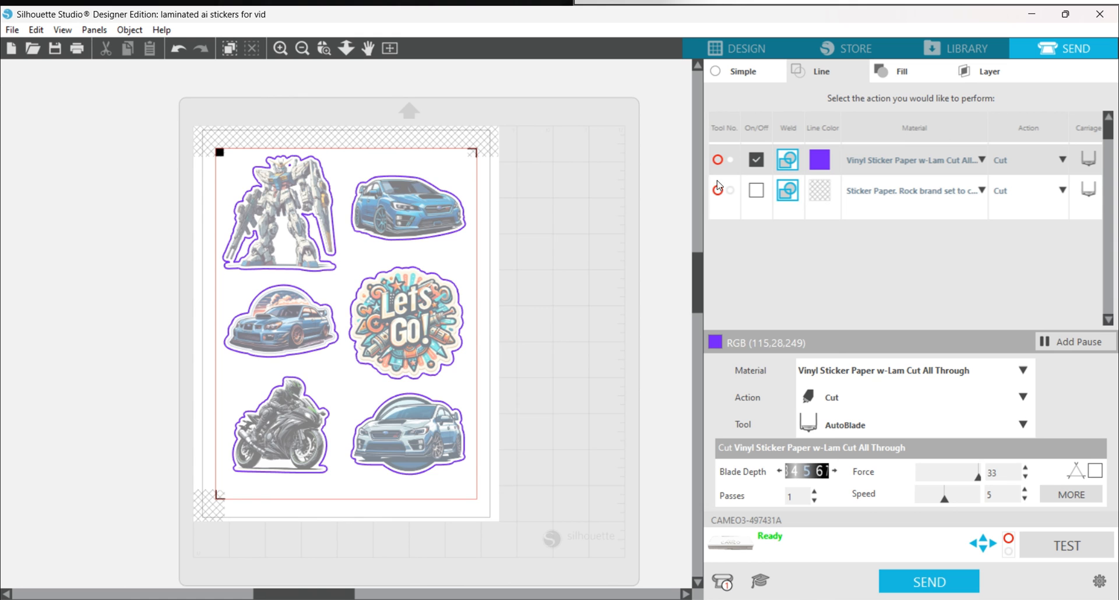
- Try enabling only the no-color trace lines for cutting, and switch back to cutting only the purple outlines
left_click(756, 159)
left_click(756, 190)
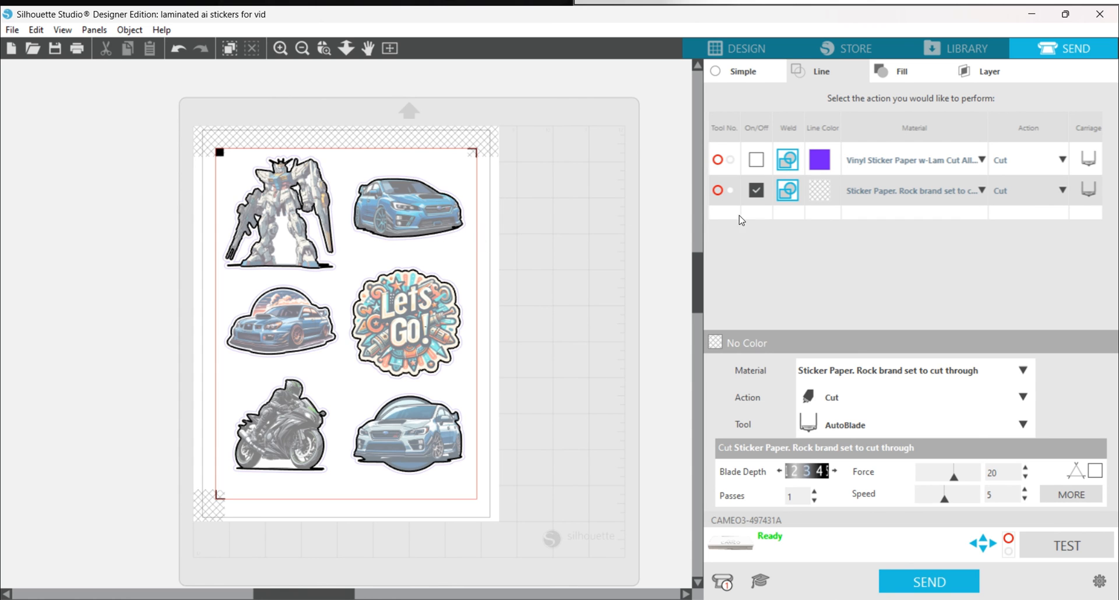
left_click(756, 191)
left_click(756, 160)
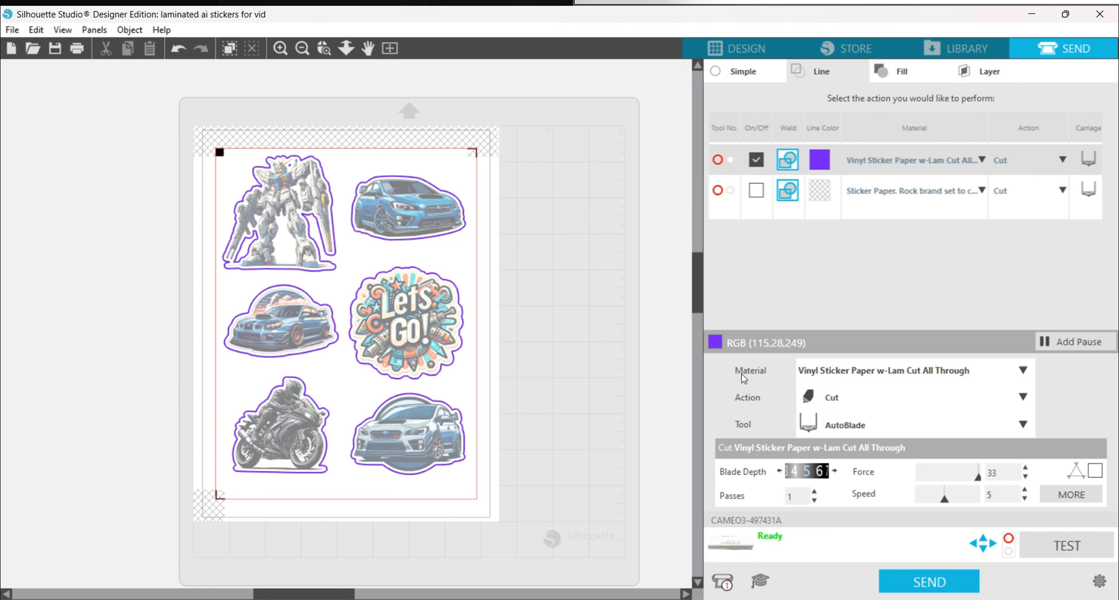
- Review the material, action and tool options for the purple cut line, keeping Vinyl Sticker Paper w-Lam Cut All Through, Cut and AutoBlade
left_click(1025, 373)
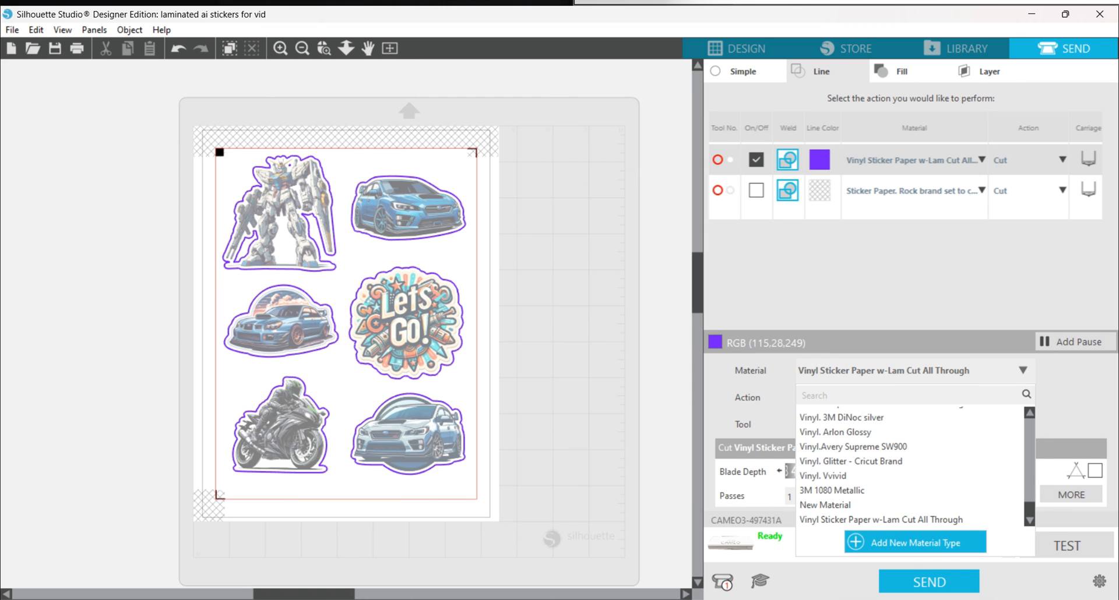
left_click(924, 377)
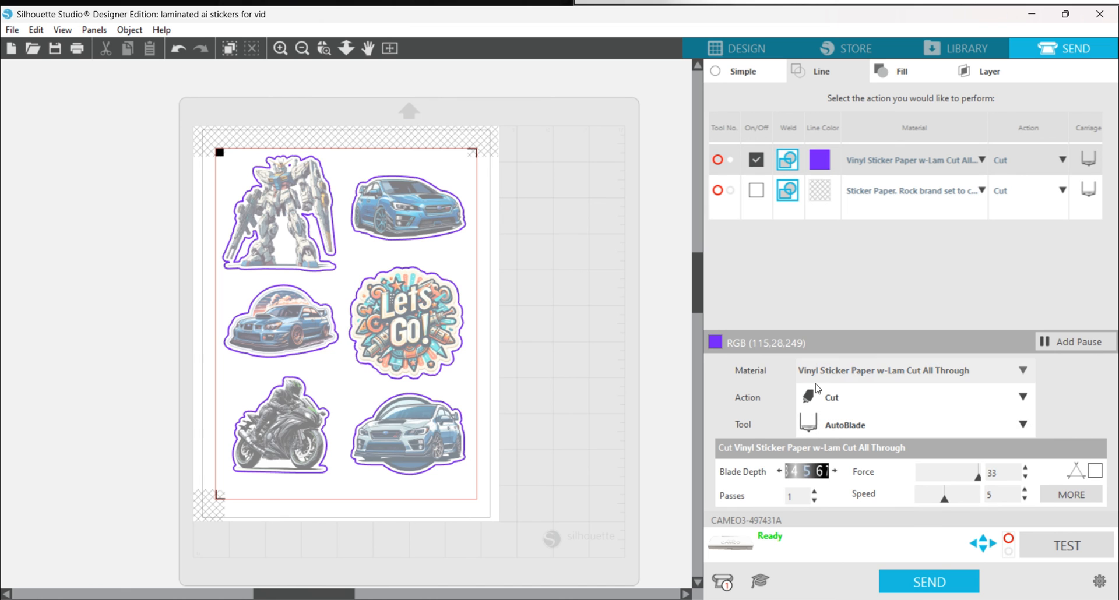
left_click(1023, 399)
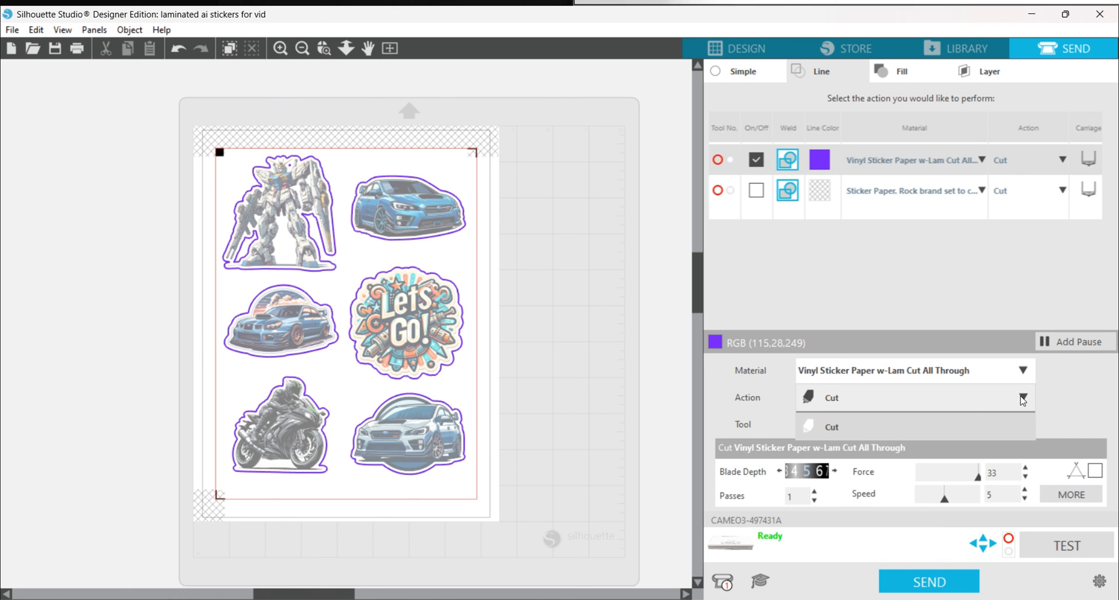
left_click(1055, 421)
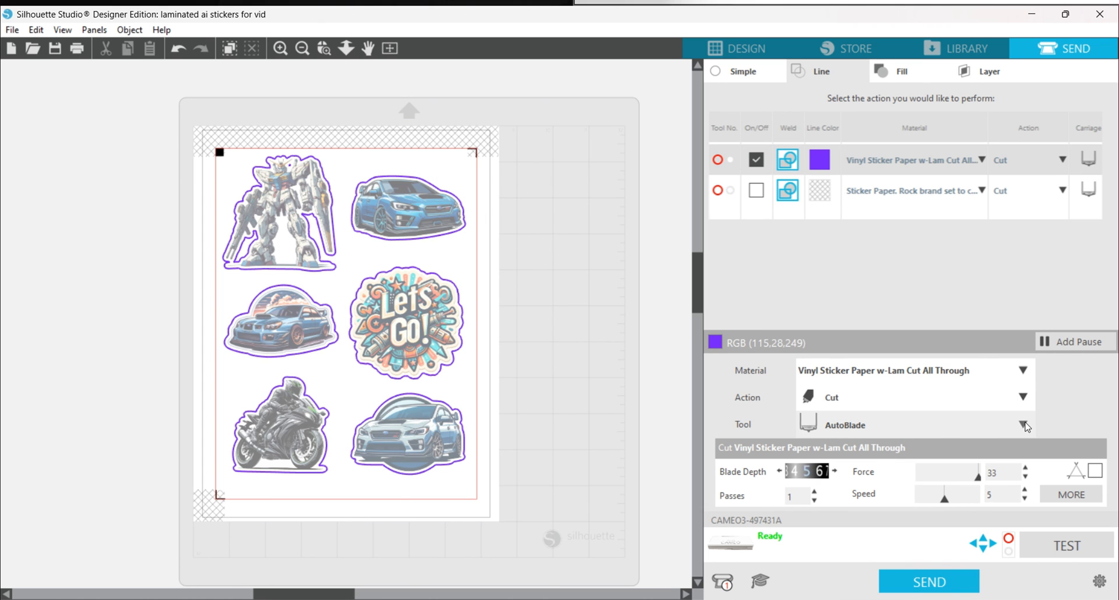
left_click(1023, 425)
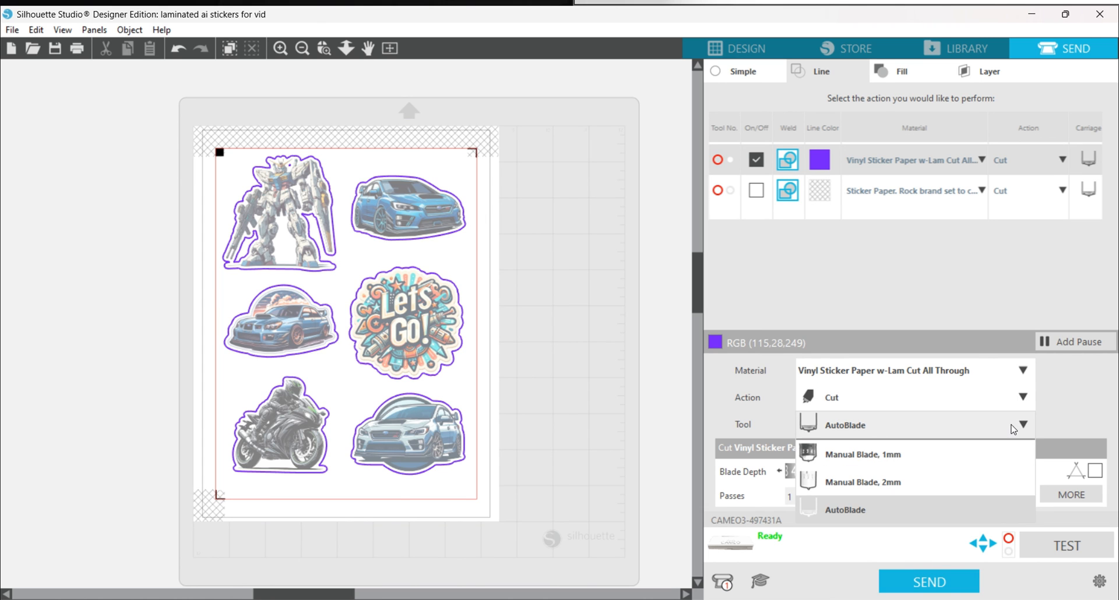
left_click(1057, 423)
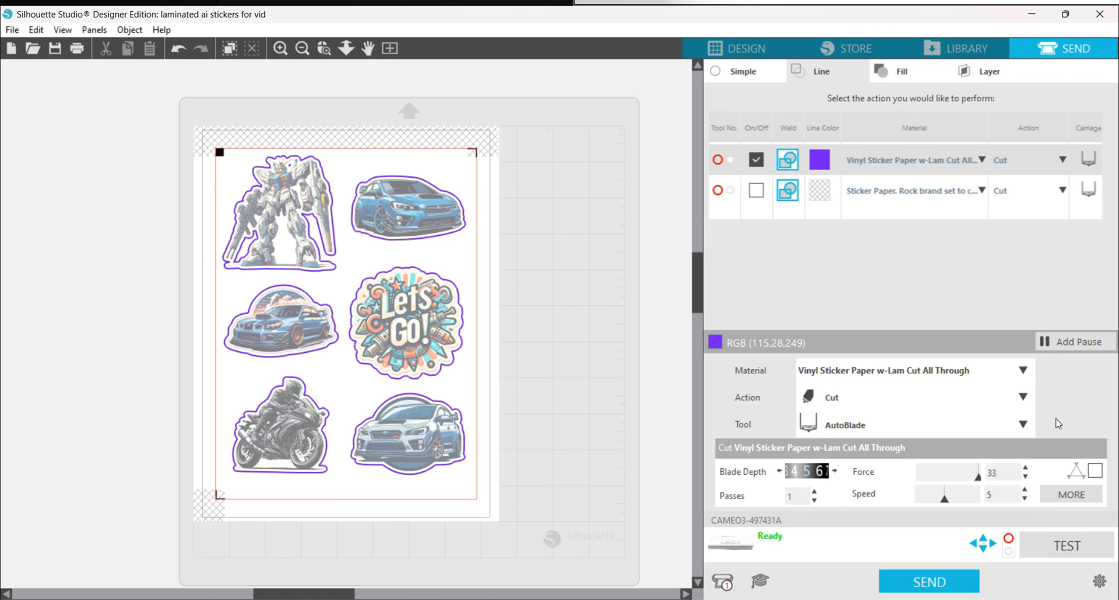